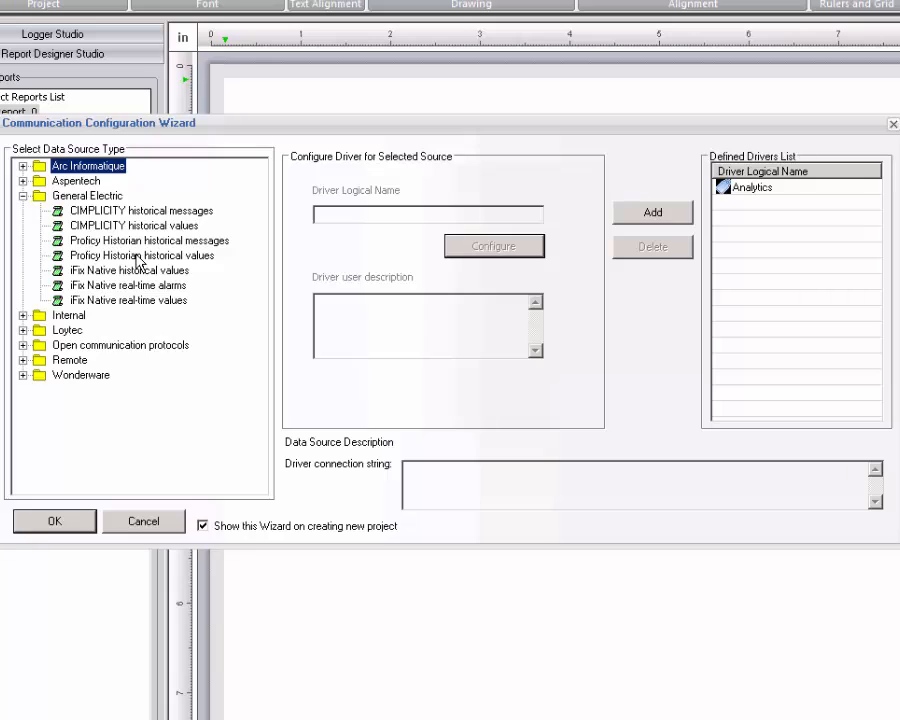
Select Proficy Historian historical values as the source and name the new driver 'Historian'.
click(156, 257)
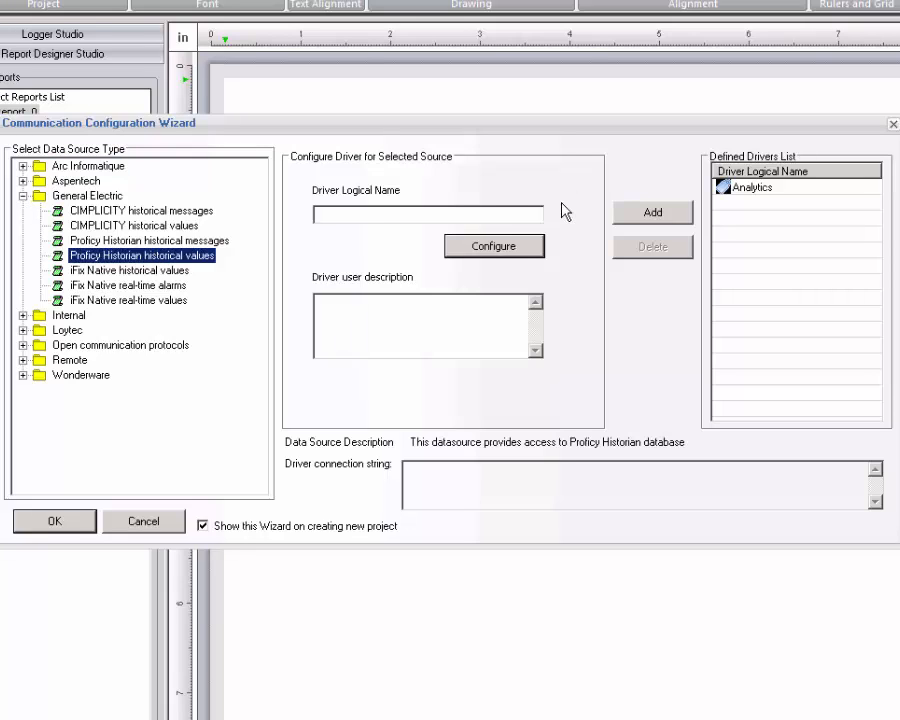
click(522, 210)
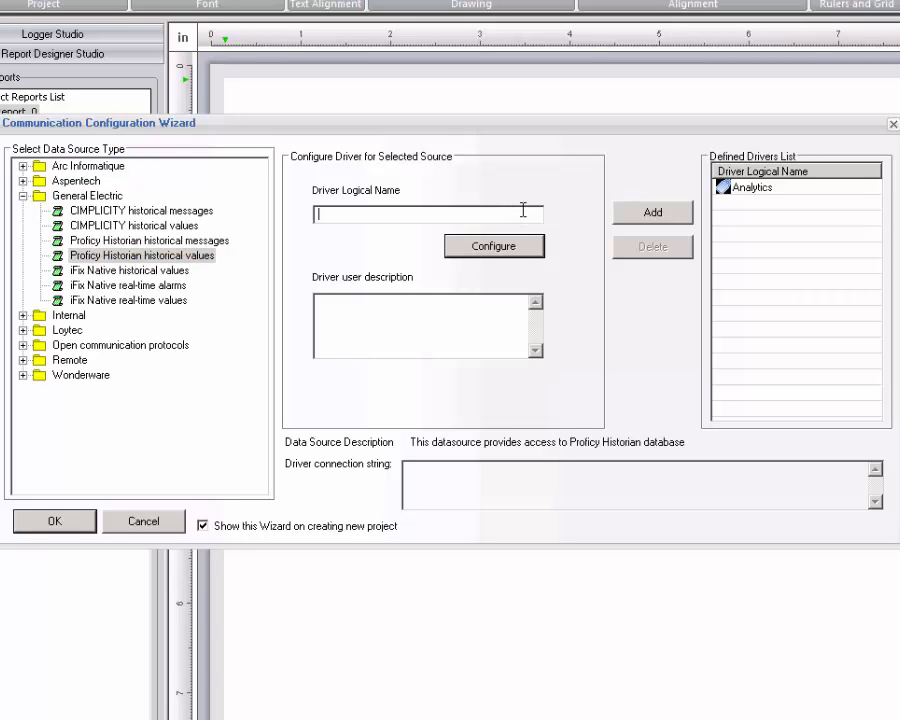
text(Historian)
Link the Historian driver to the iHistorian OLE DB Provider and confirm a successful connection test.
click(537, 251)
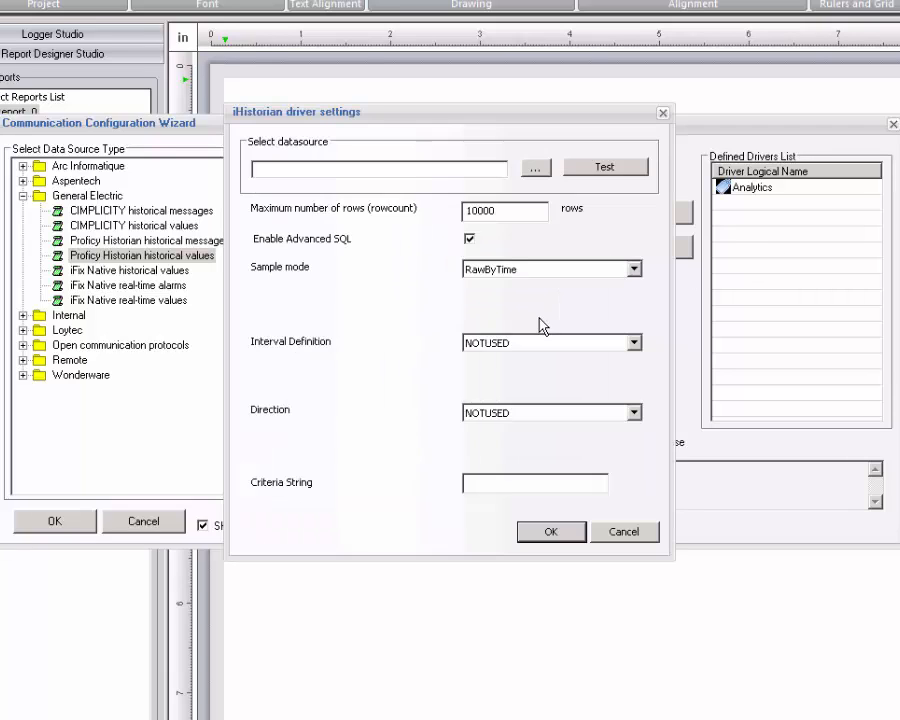
click(536, 168)
click(405, 229)
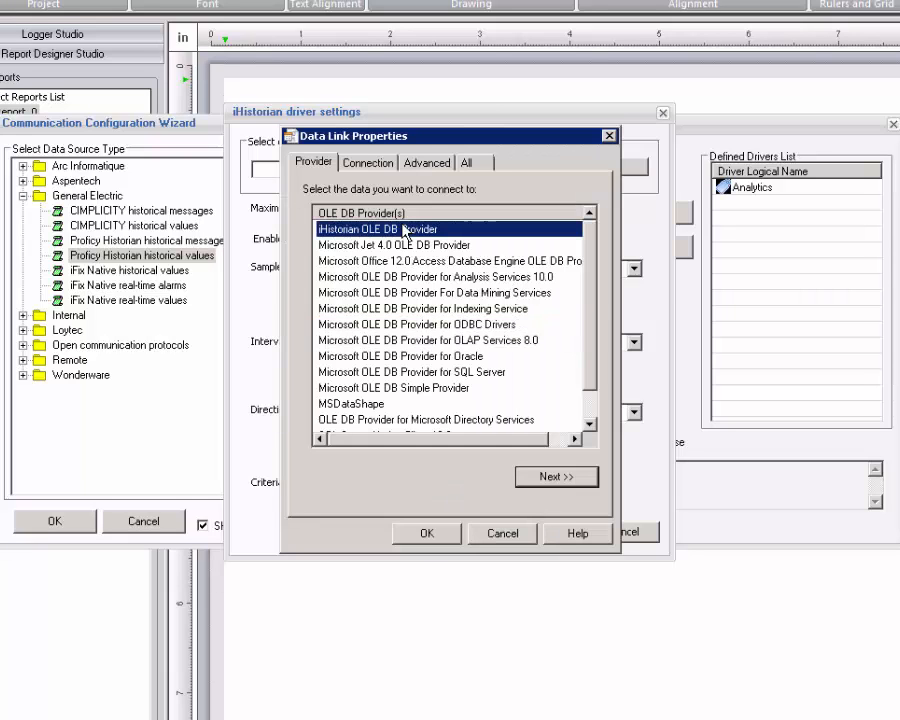
click(558, 478)
click(564, 484)
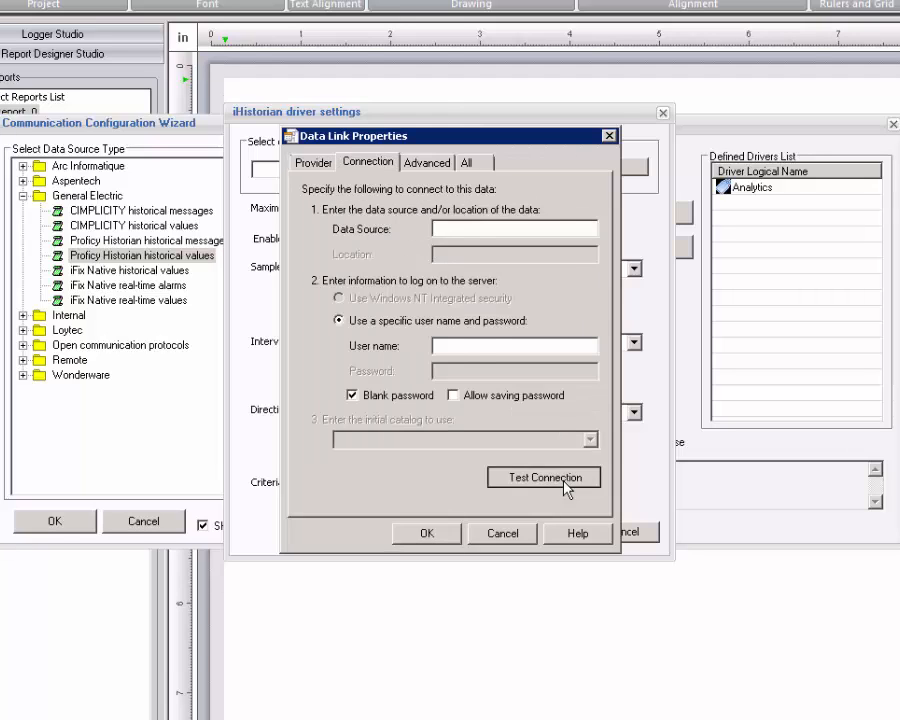
click(516, 404)
click(436, 538)
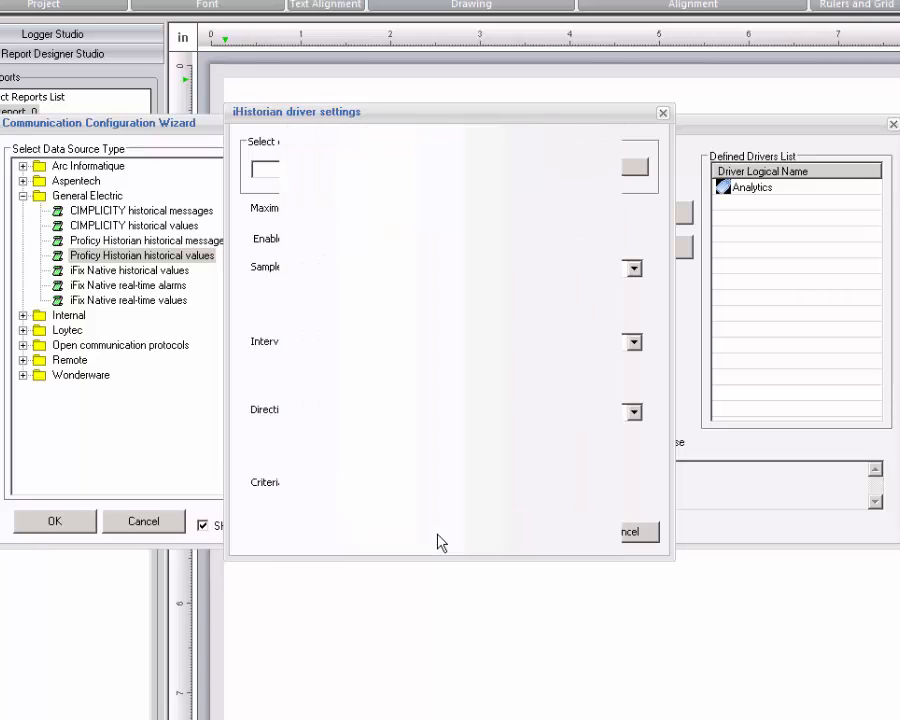
Set Interpolated sampling with 60000-millisecond intervals and save the Historian driver settings.
click(538, 272)
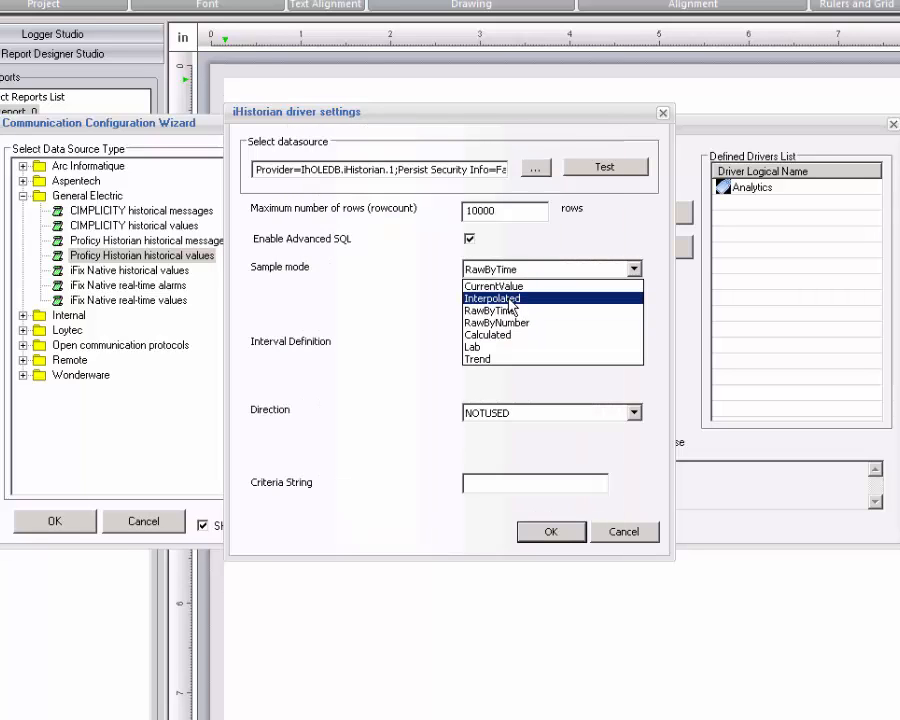
click(512, 300)
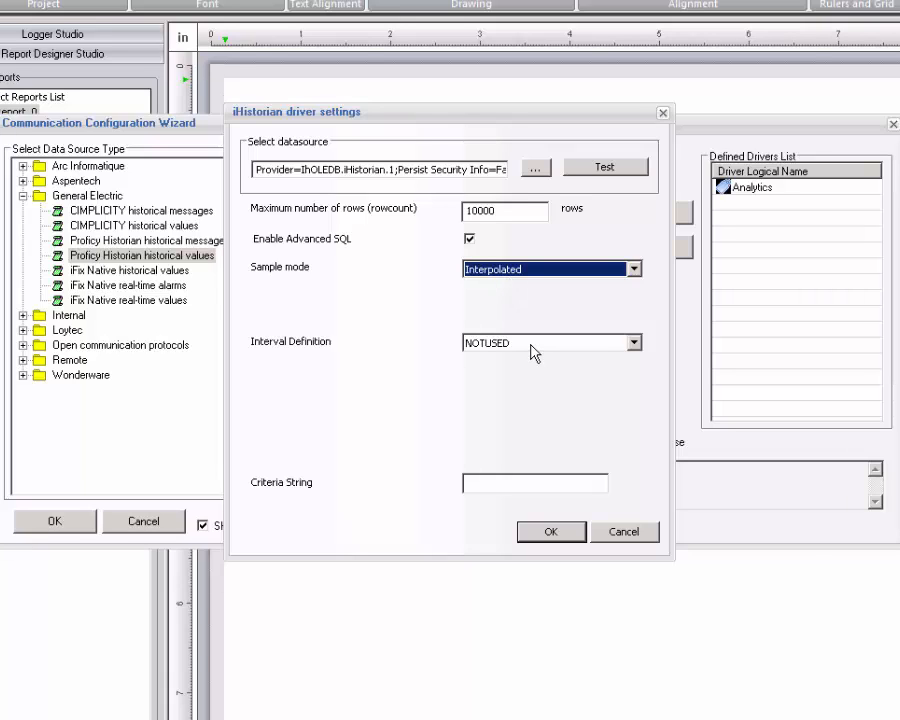
click(580, 345)
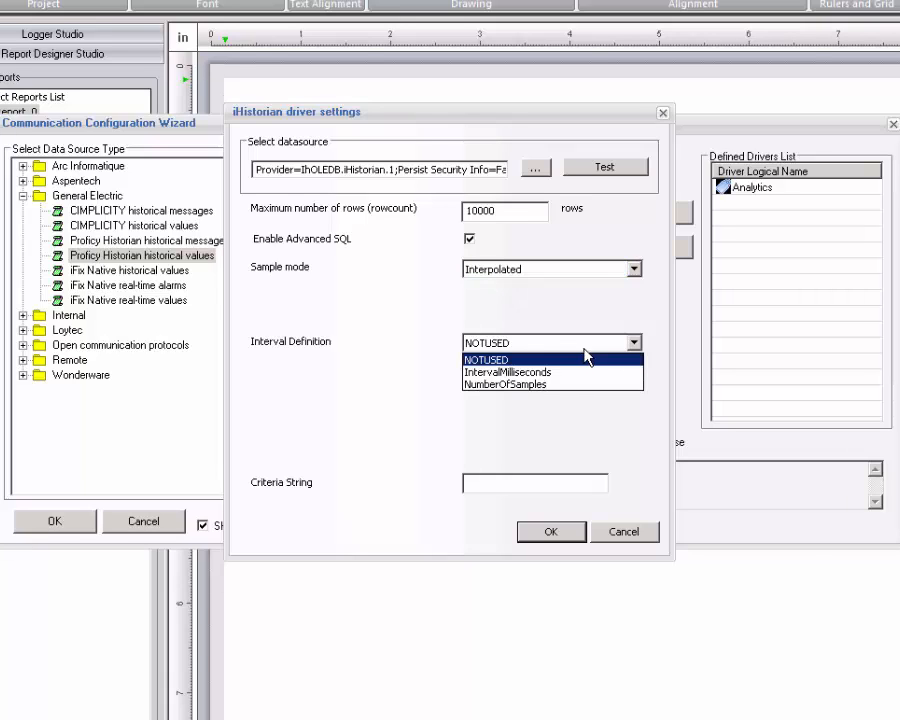
click(511, 374)
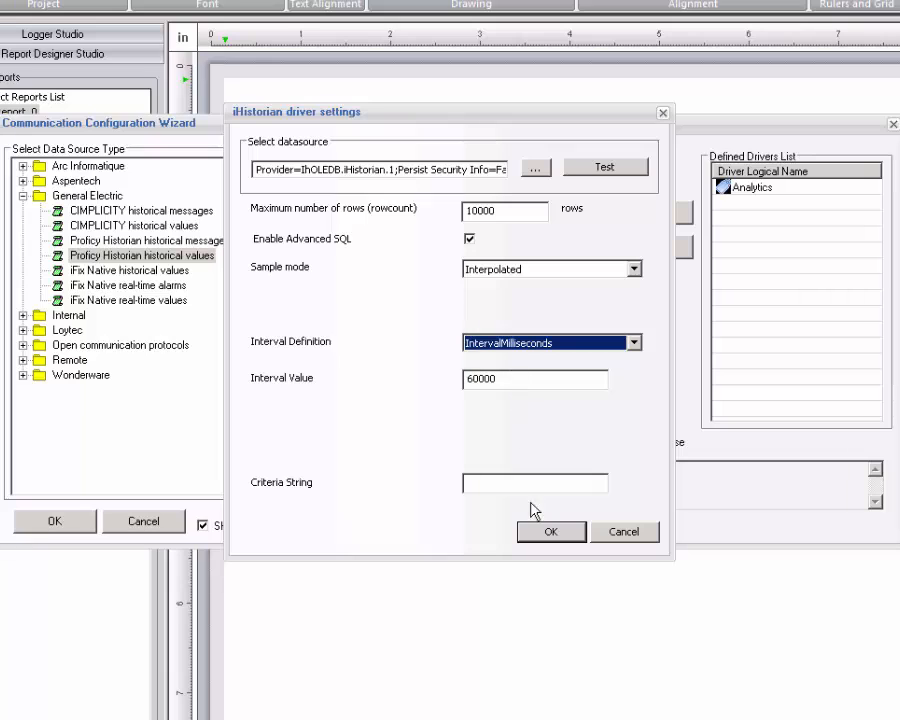
click(552, 533)
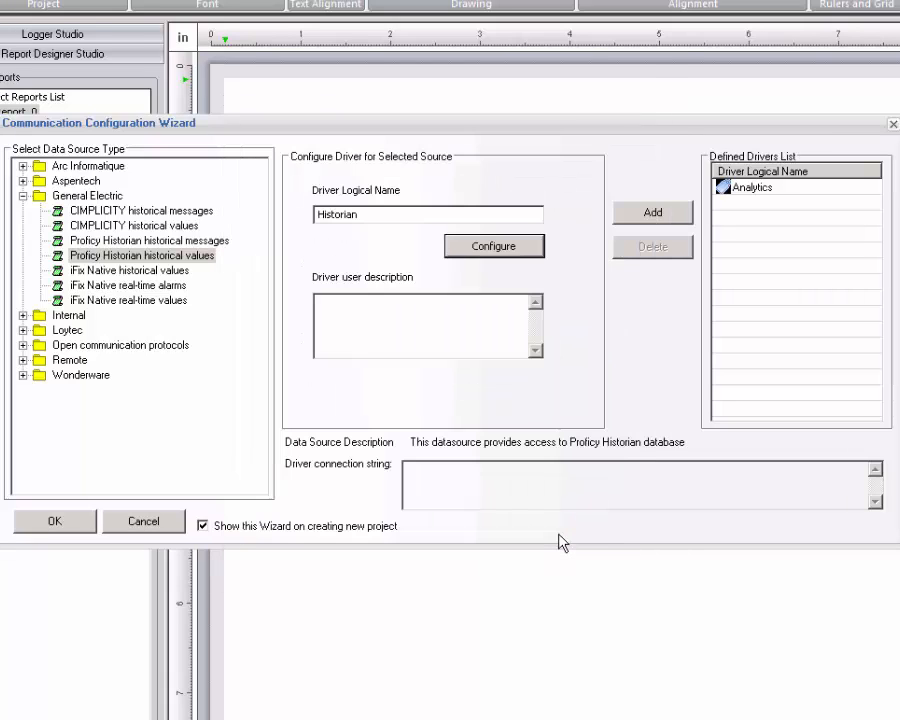
Add Historian to the Defined Drivers List, then select the iFix Native real-time values source.
click(650, 214)
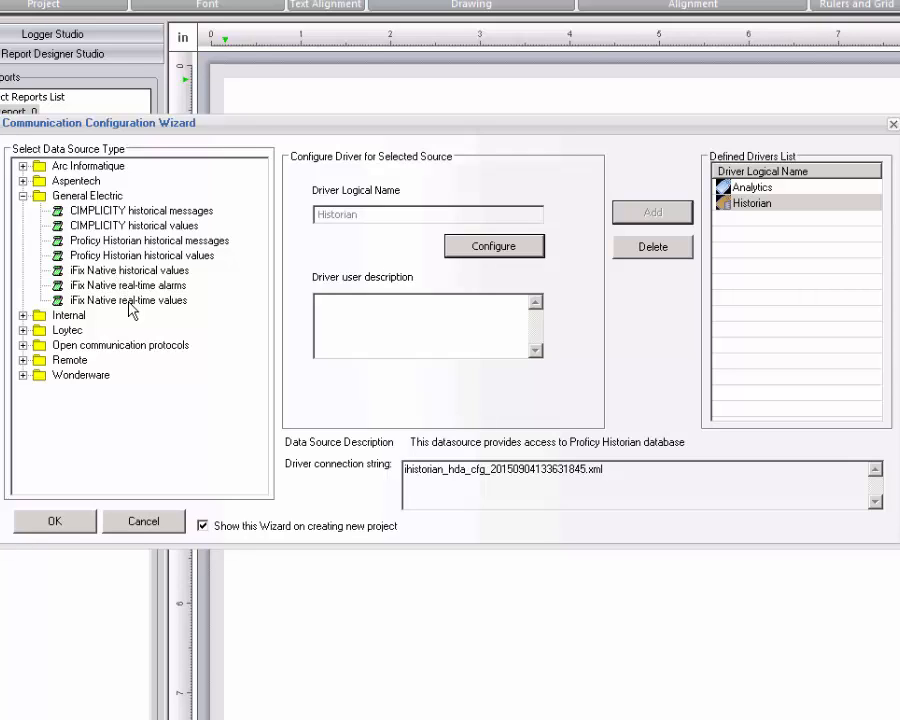
click(130, 301)
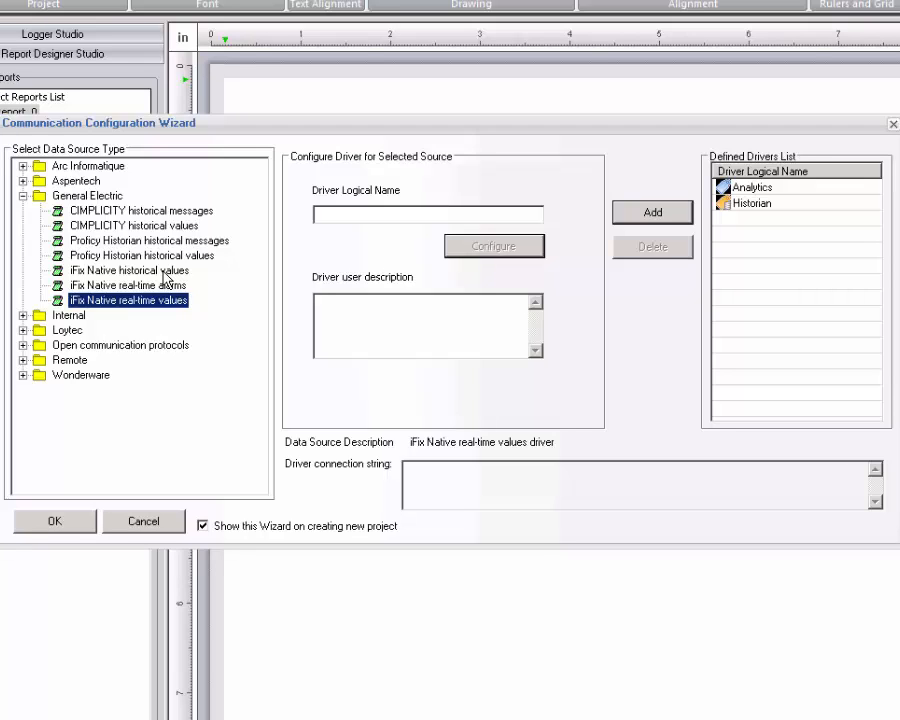
Choose Open communication protocols > ODBC historical values and name the driver ODBC_productionPlan.
click(23, 197)
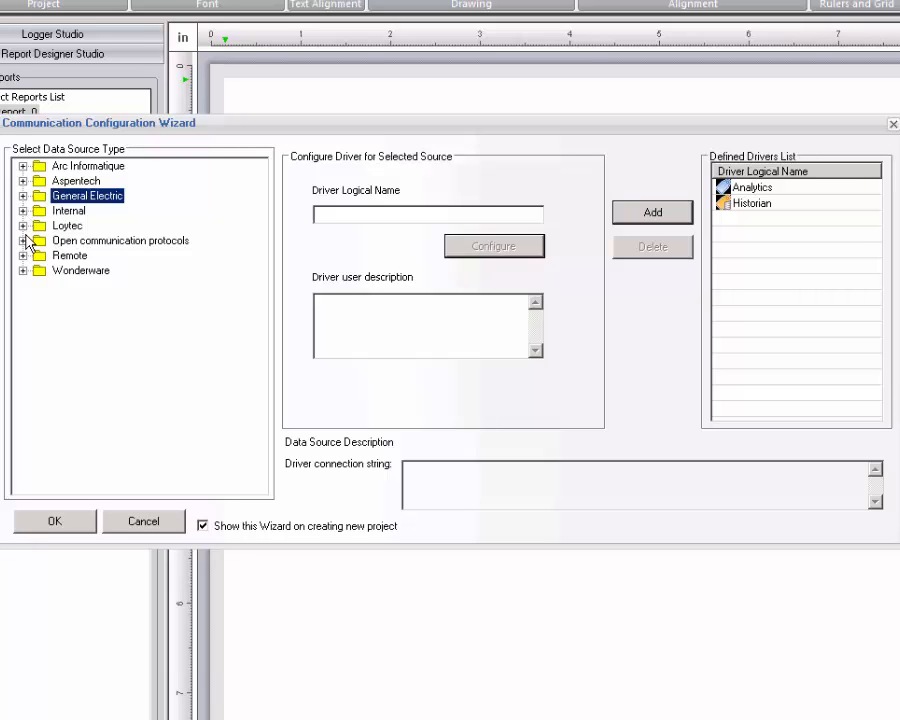
click(23, 240)
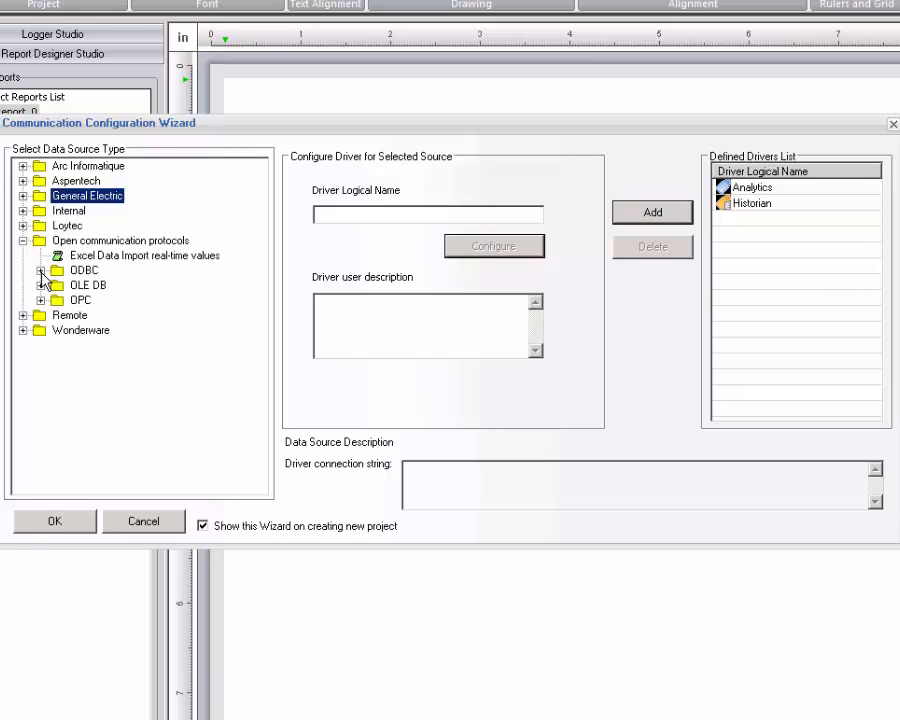
click(41, 271)
click(120, 287)
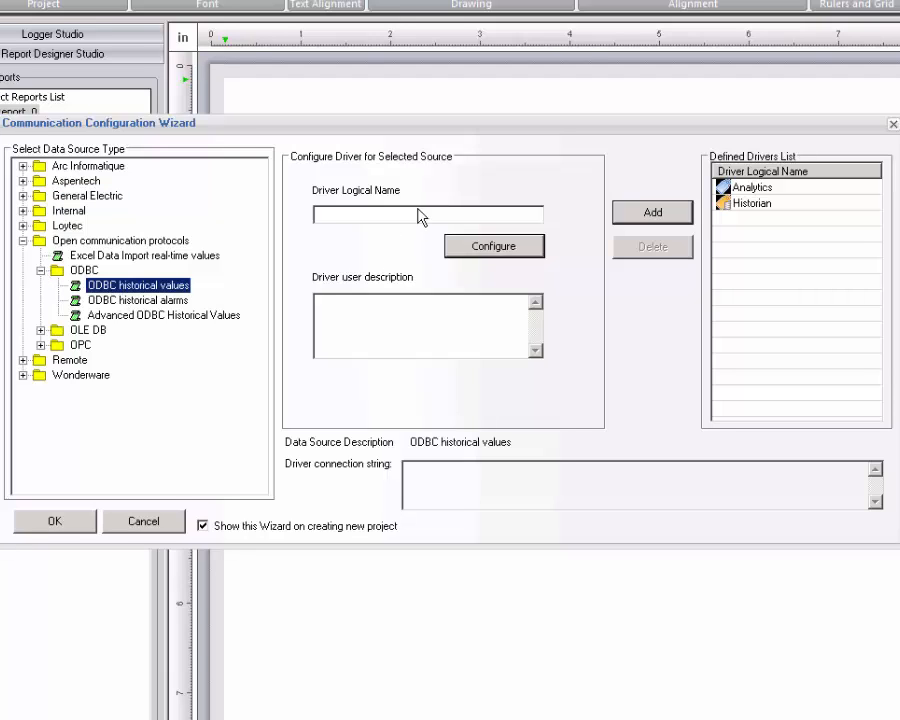
click(408, 213)
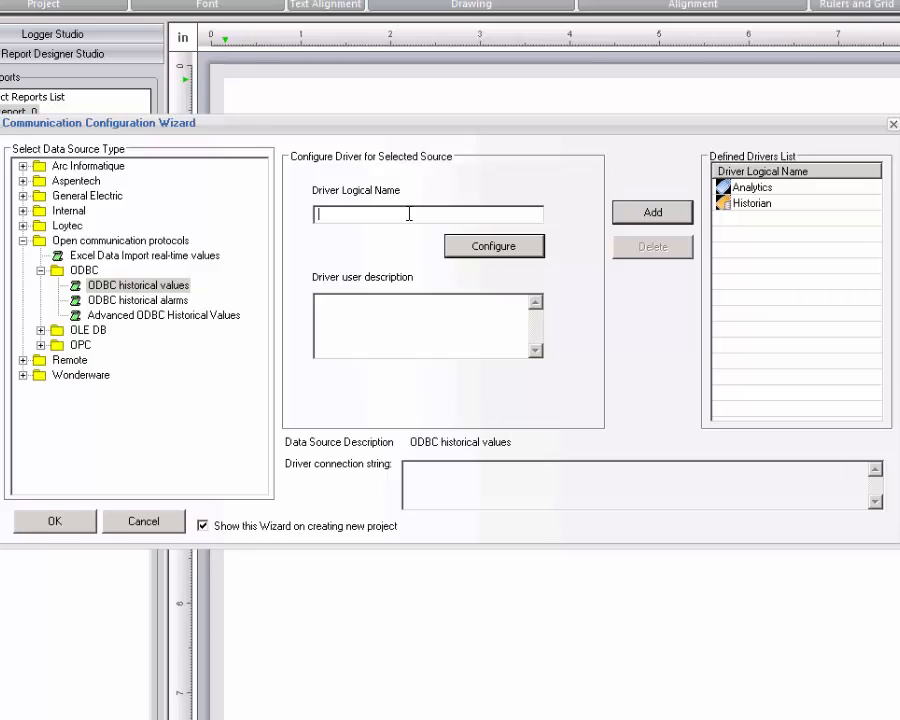
text(ODBC_productionPlan)
Point the ODBC driver at the plantapps DSN, enter the user name and password, and connect.
click(476, 249)
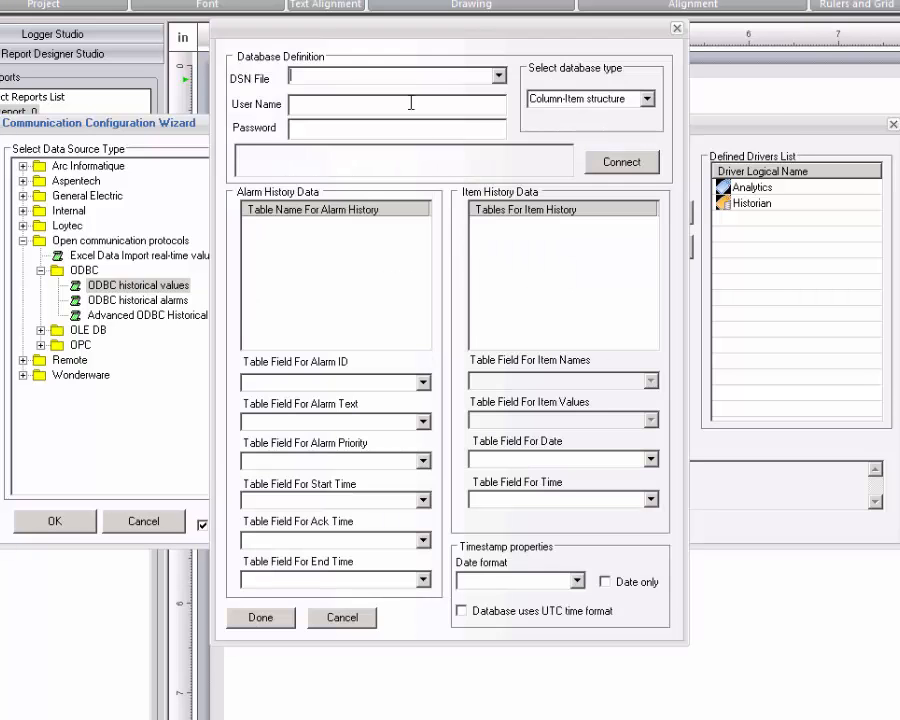
click(499, 76)
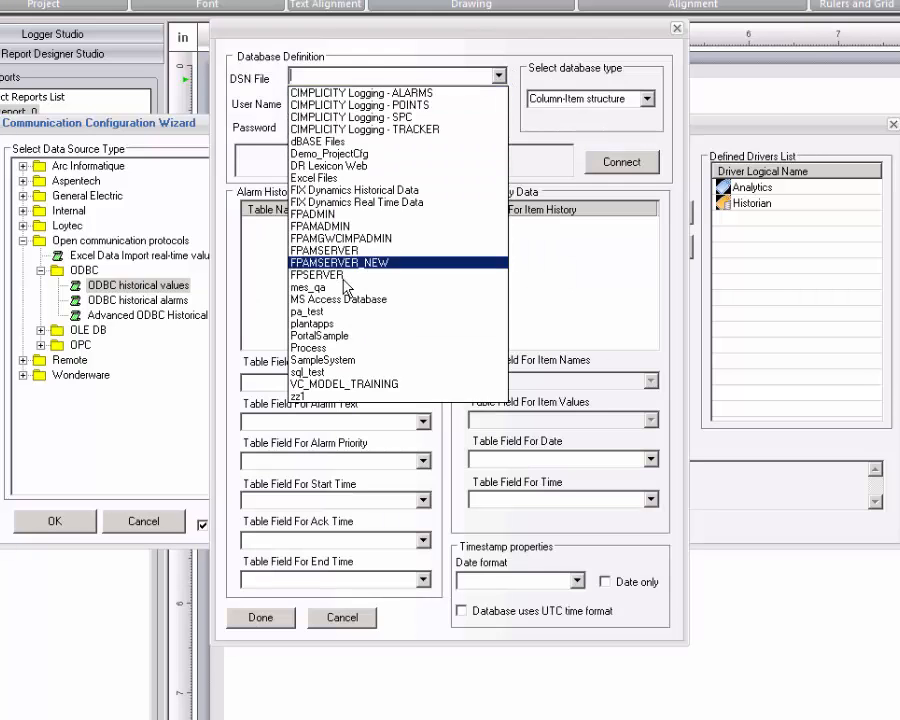
click(331, 324)
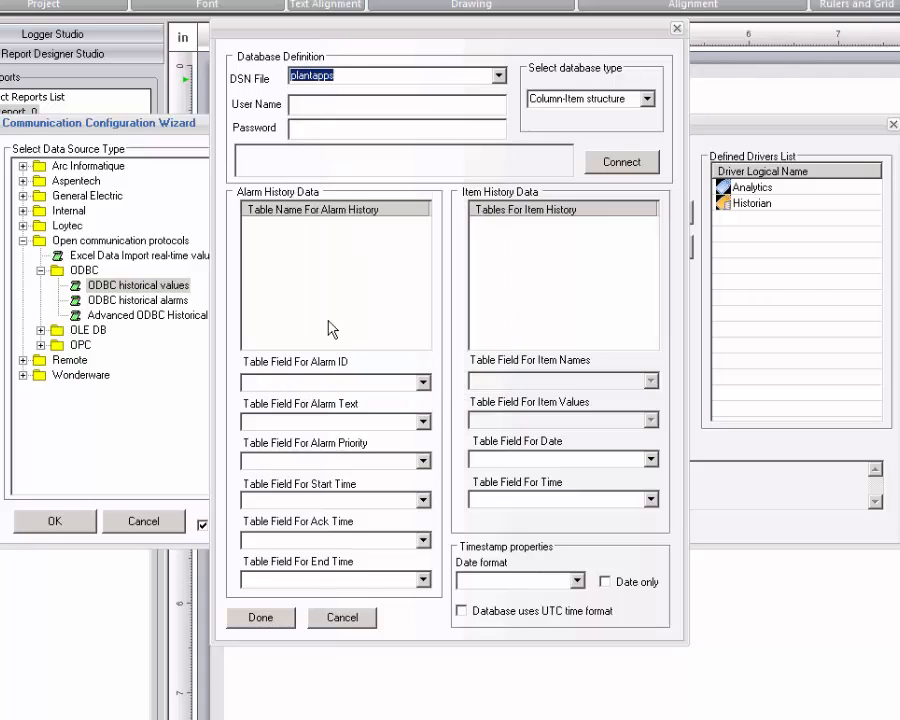
click(306, 103)
text(sa)
click(300, 127)
text(••)
click(624, 174)
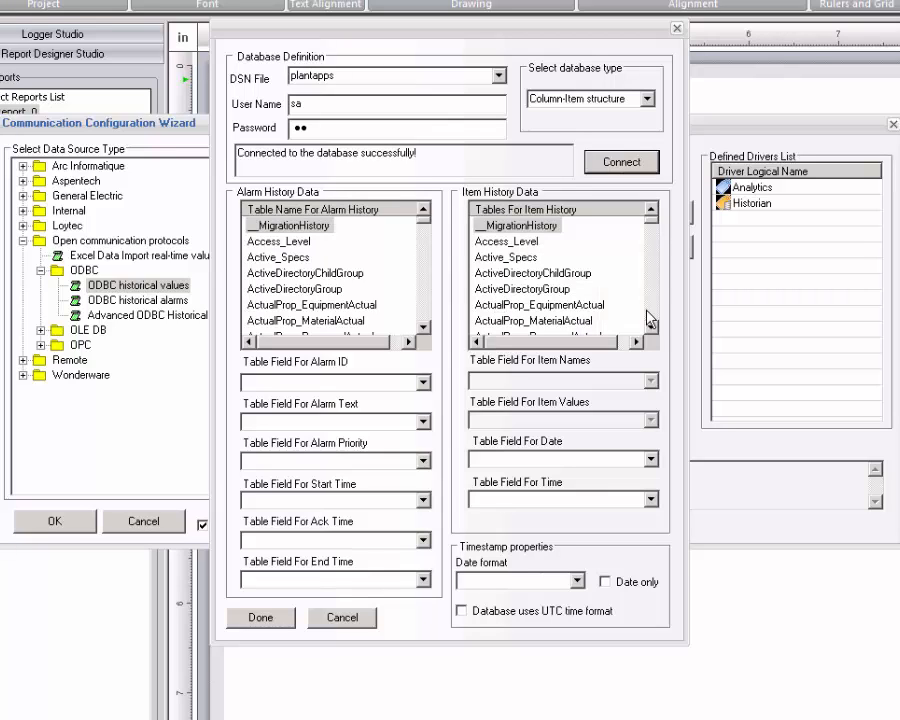
Use Production_Plan as the item history table with Entry_On as the date field, then finish.
click(651, 313)
drag(649, 307, 651, 313)
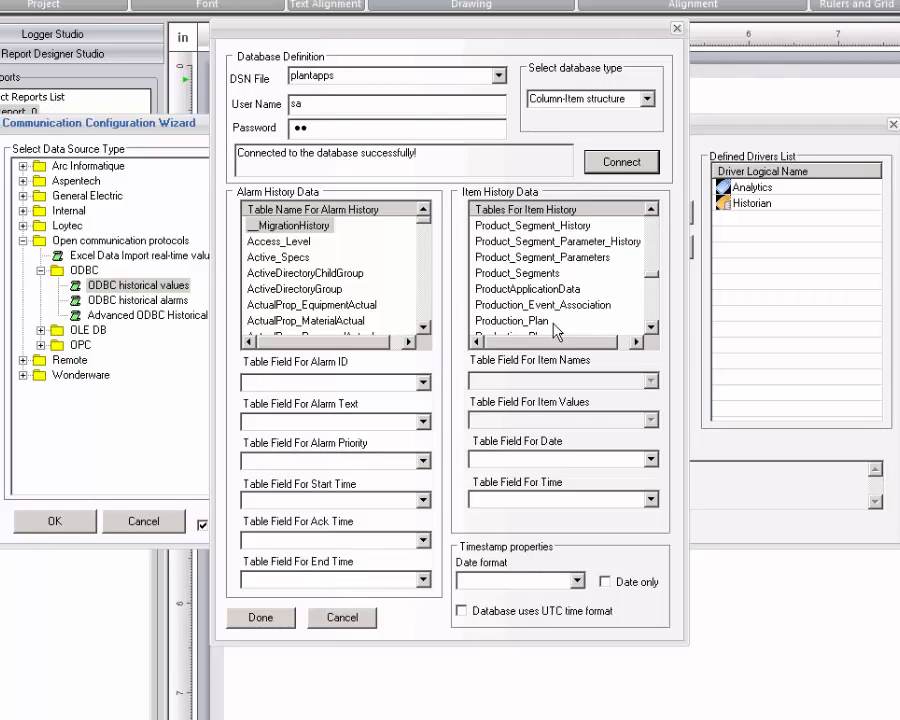
click(520, 322)
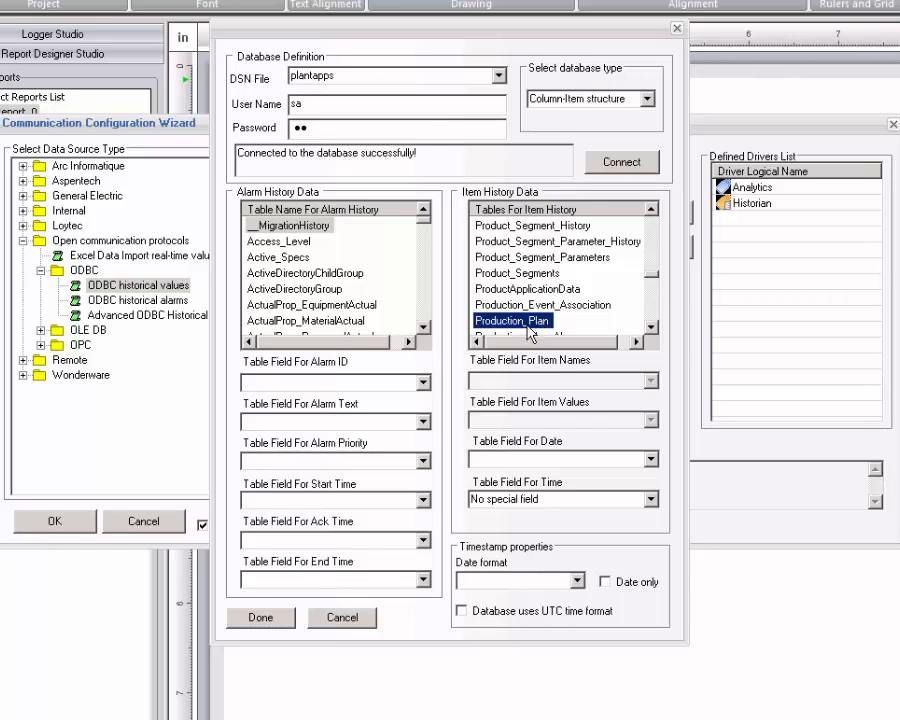
click(651, 460)
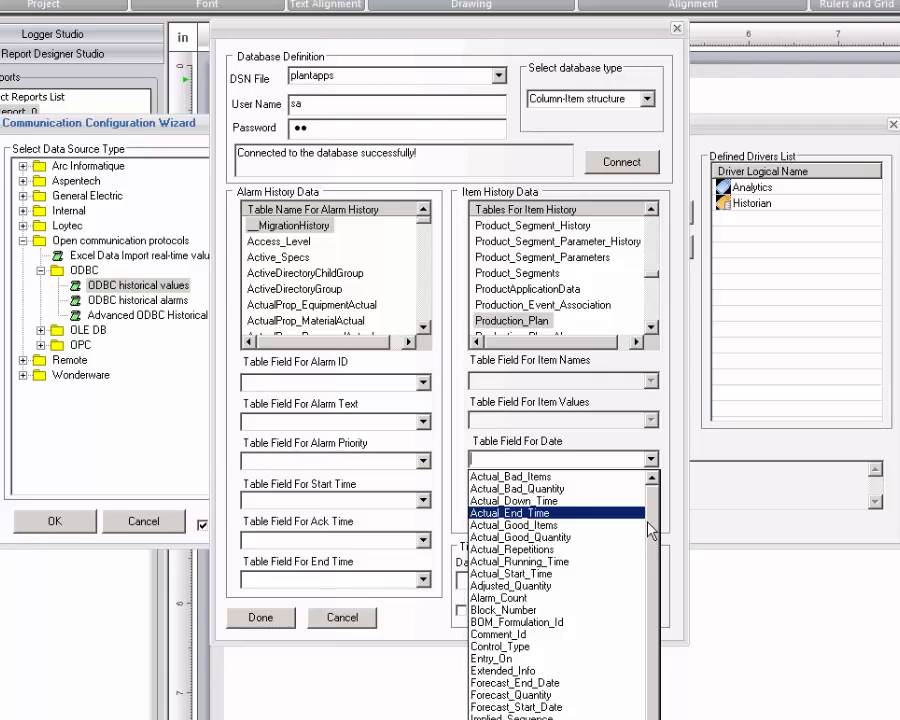
drag(648, 570, 652, 665)
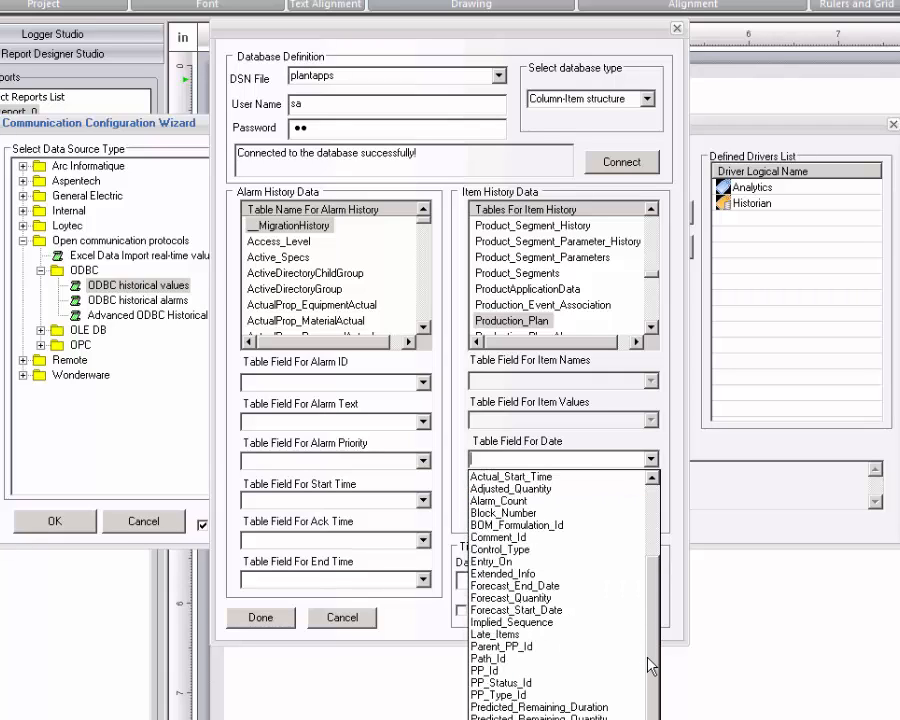
click(505, 562)
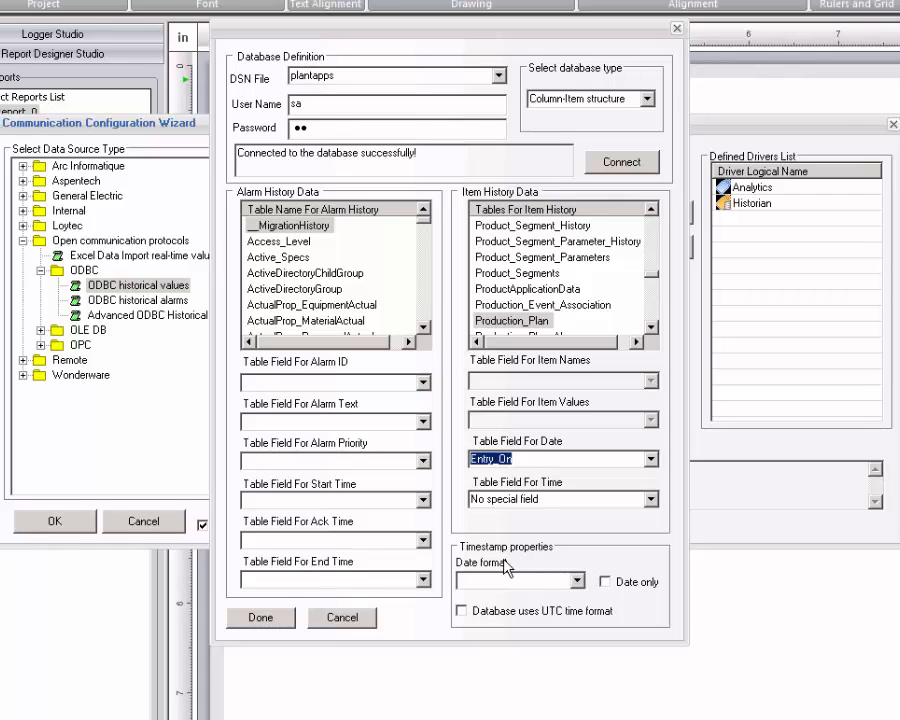
click(259, 614)
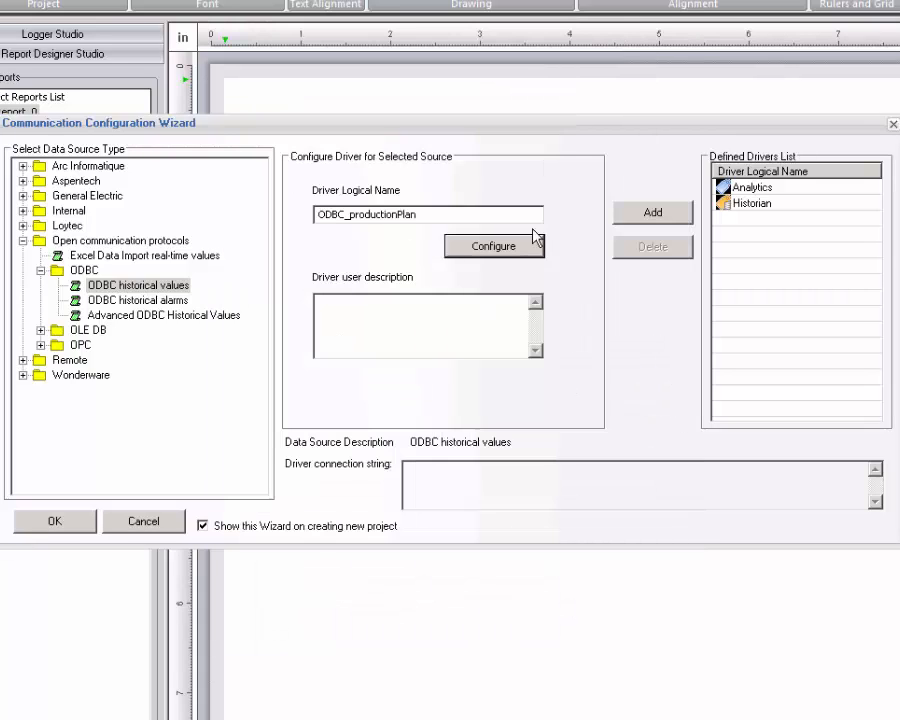
Add ODBC_productionPlan to the drivers list, close the wizard, and open Project > Database Definition.
click(650, 218)
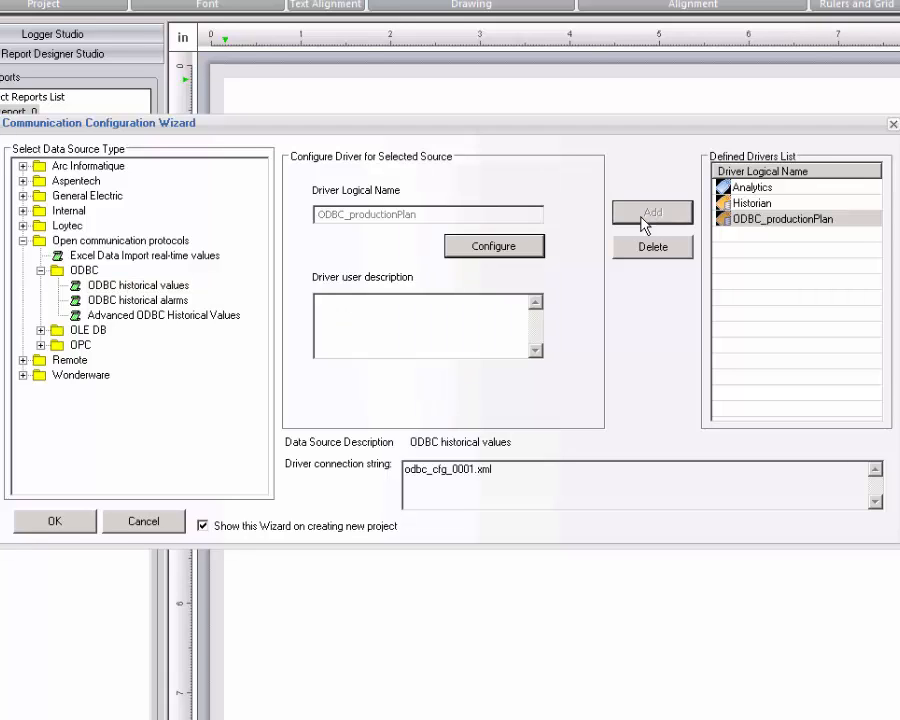
click(57, 523)
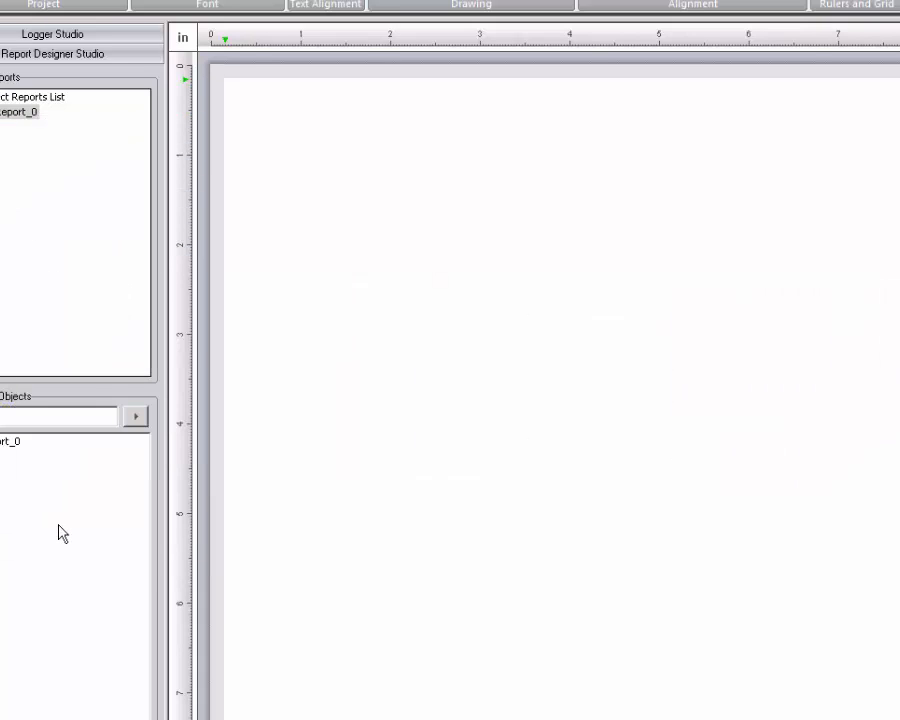
click(165, 34)
click(64, 70)
Switch the project database to MS SQL Server with login credentials, test the connection successfully, and save.
click(523, 185)
click(596, 185)
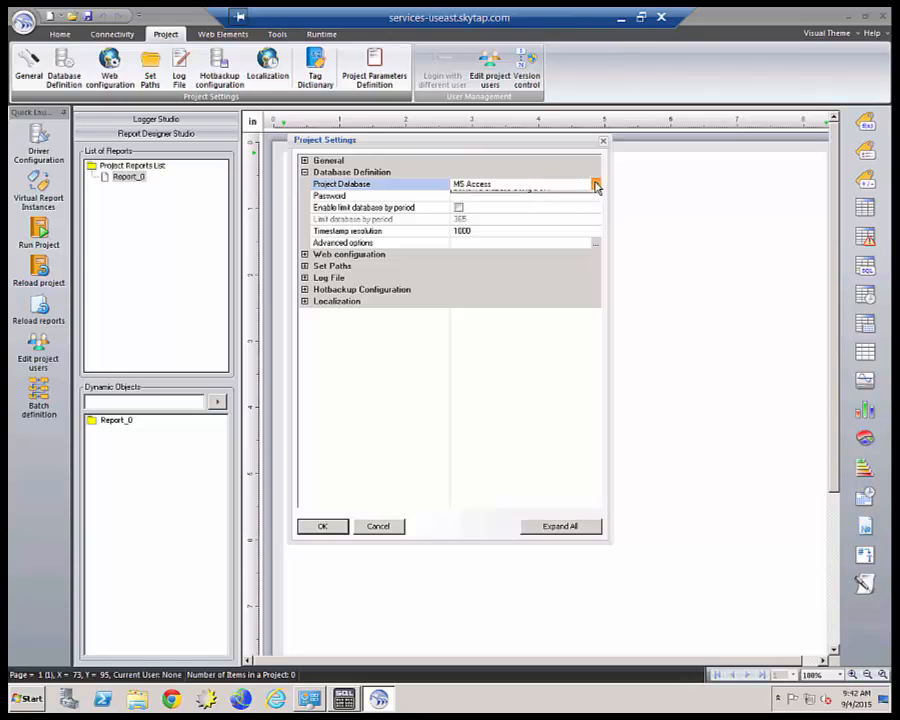
click(538, 204)
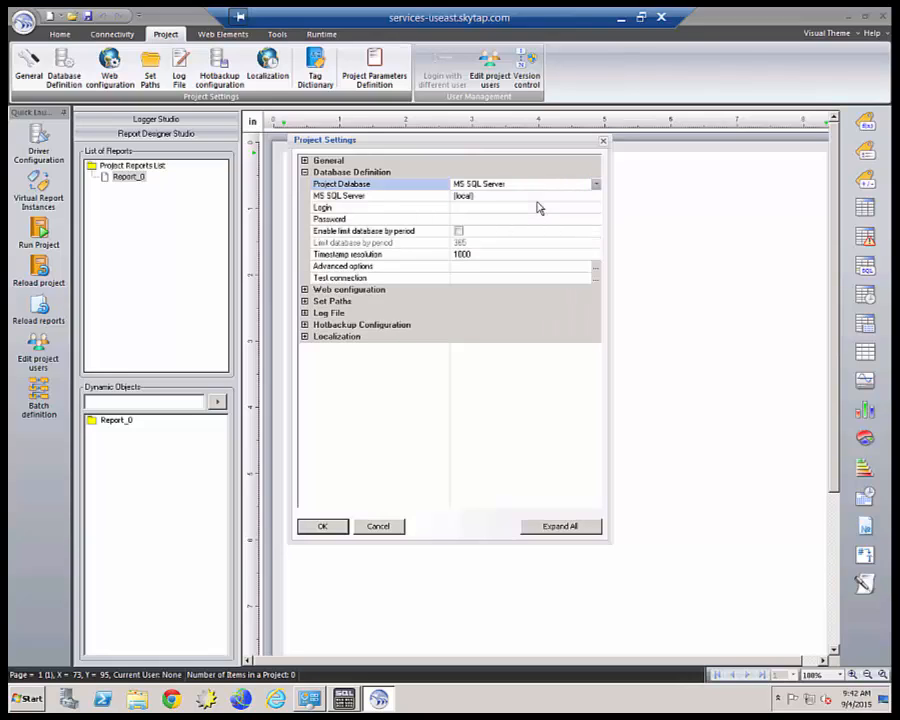
click(484, 208)
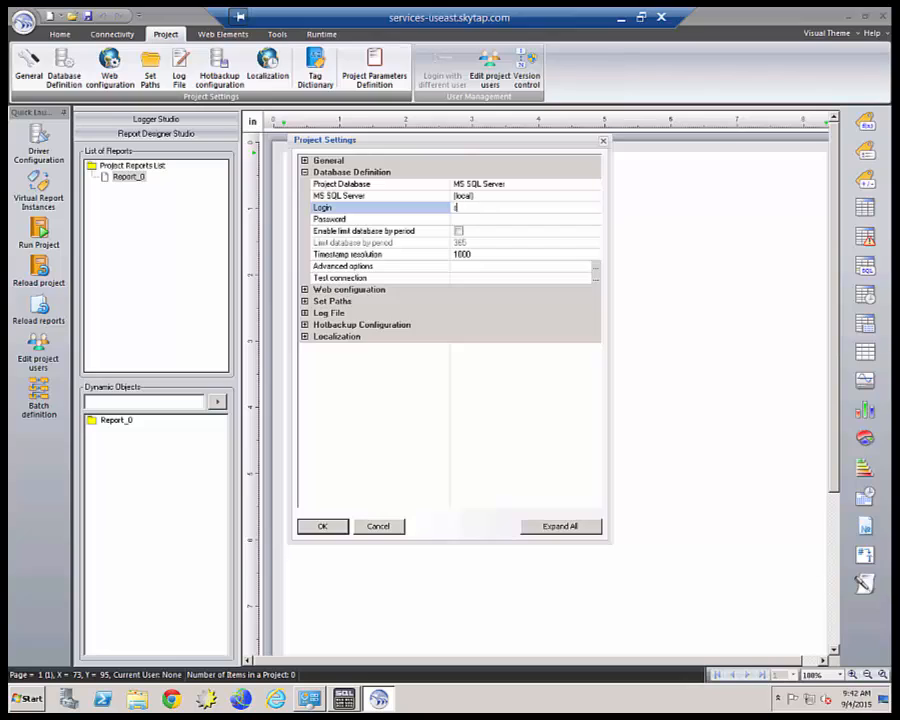
text(sa)
click(478, 221)
text(s)
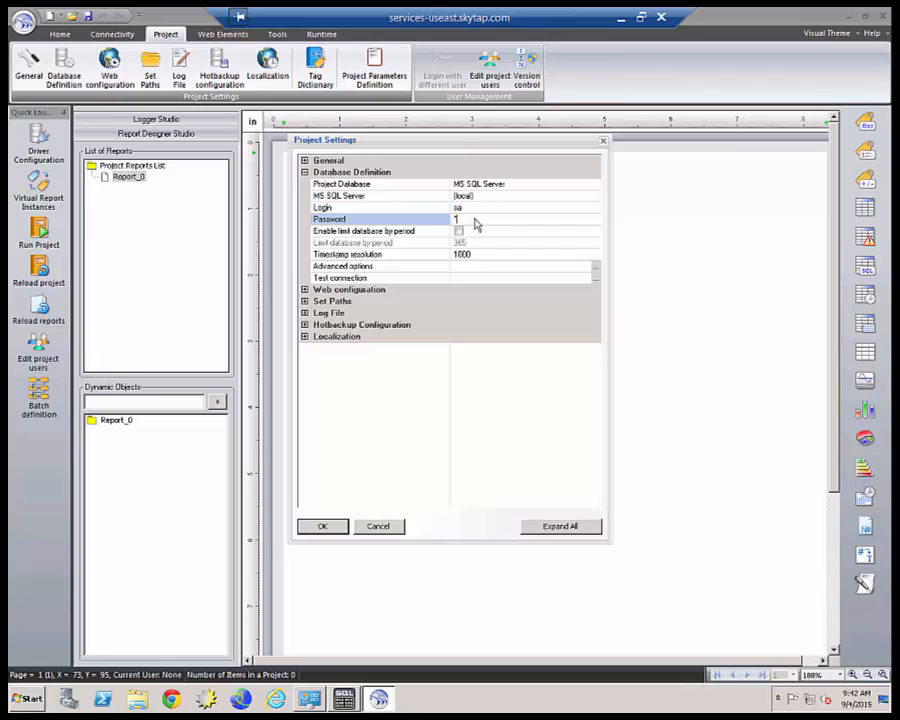
text(a)
click(596, 280)
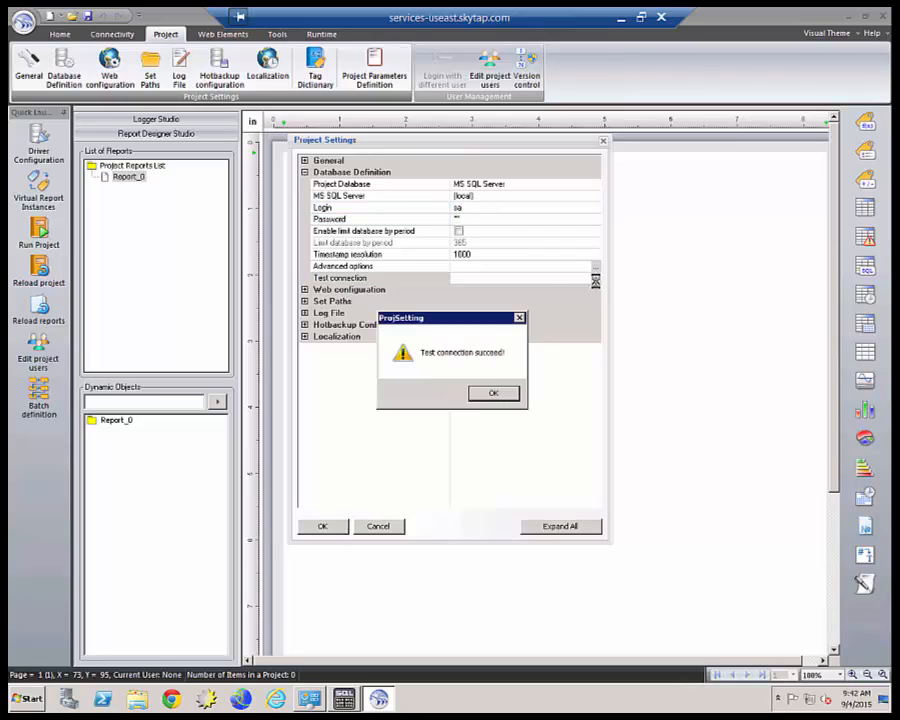
click(487, 389)
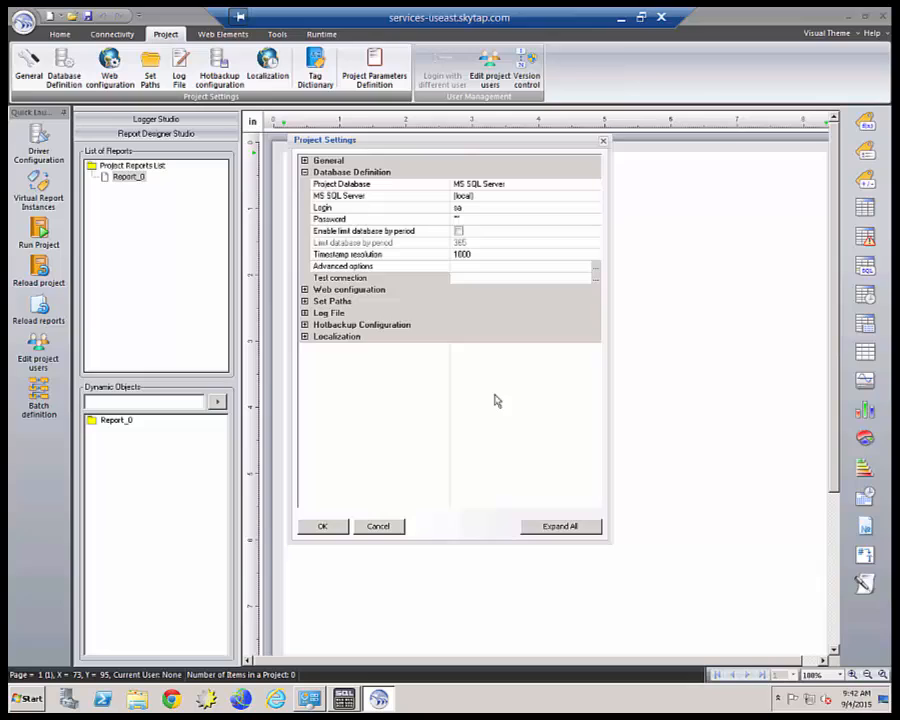
click(323, 527)
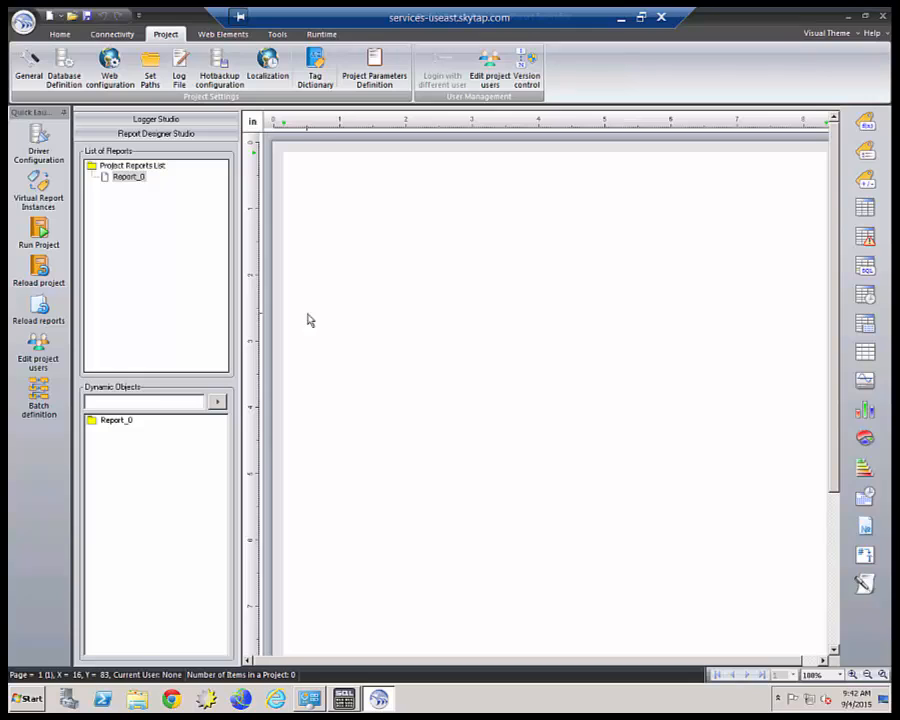
In Tools > DSN Manager, choose the plantapps data source and enter its login name.
click(281, 37)
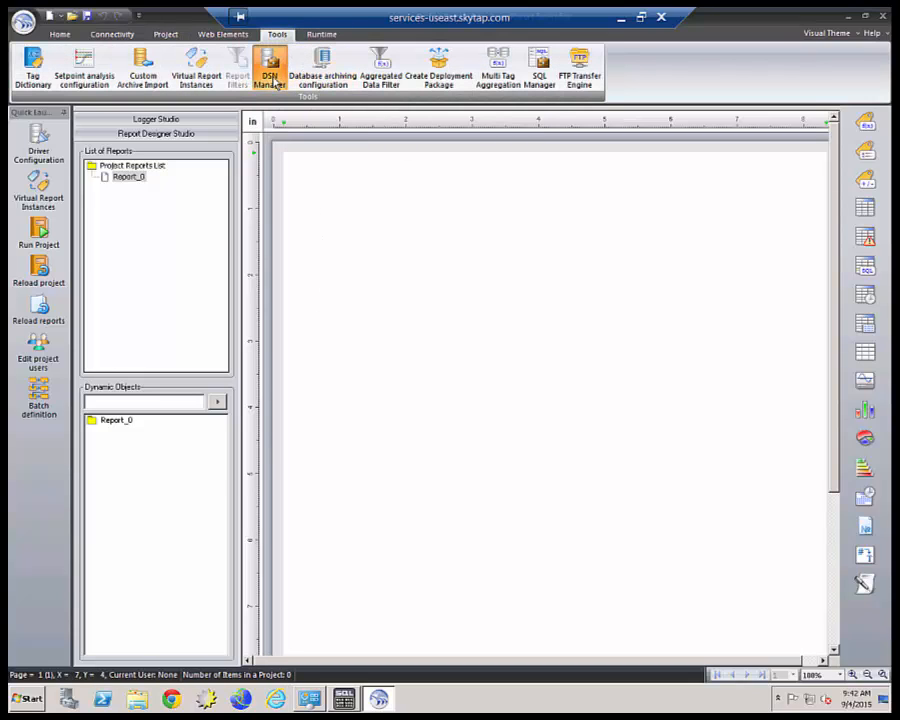
click(274, 80)
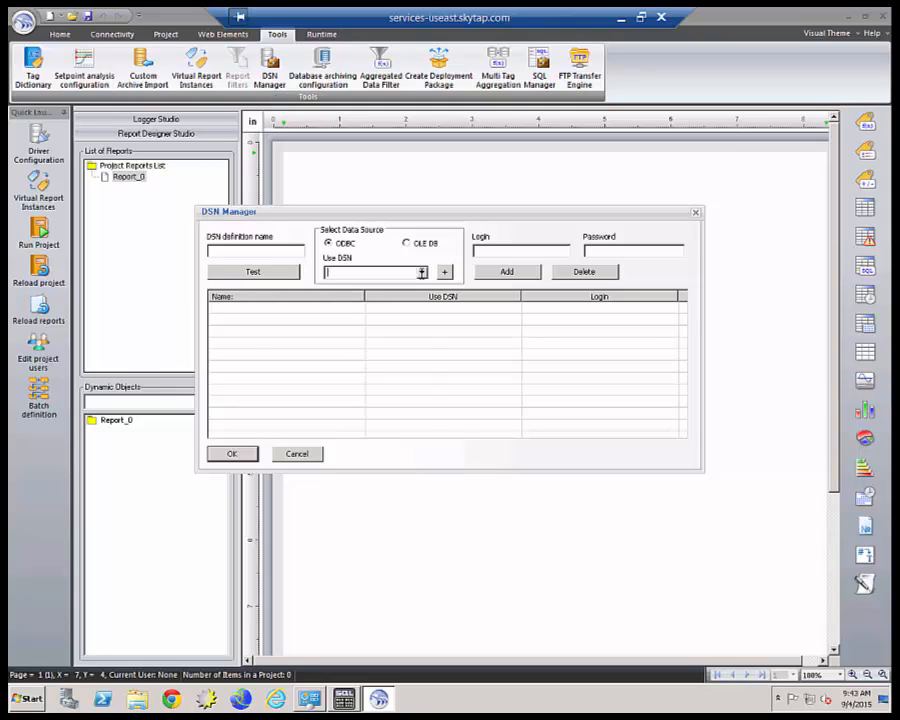
click(421, 272)
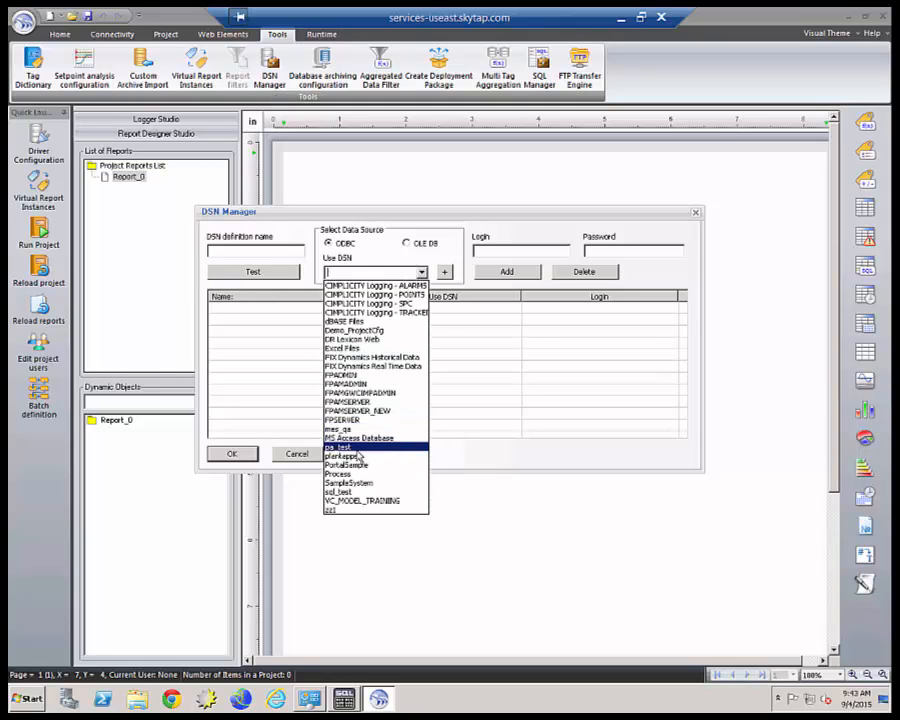
click(355, 457)
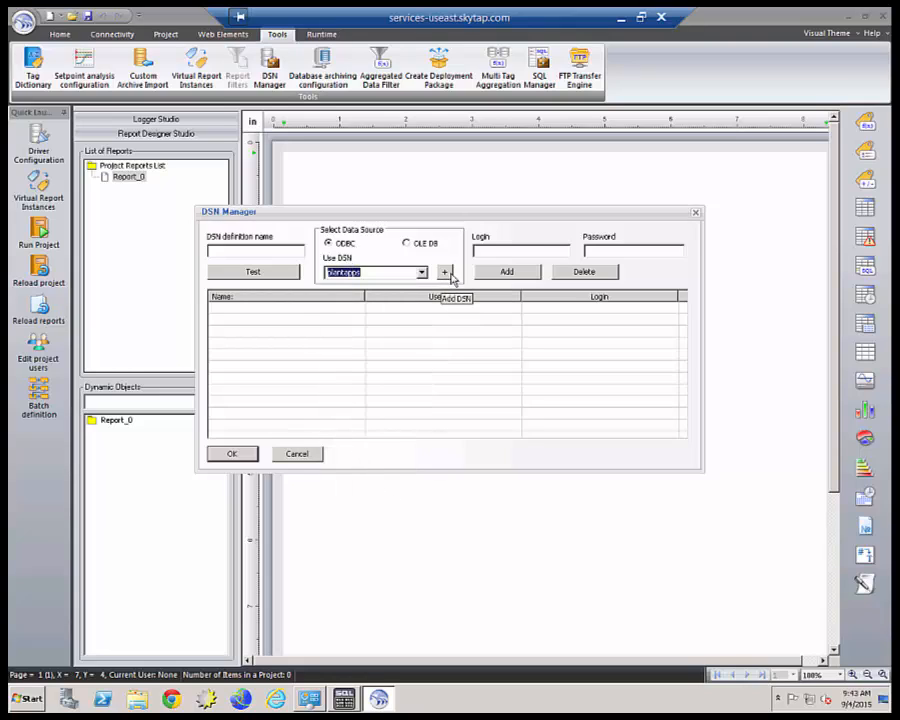
click(525, 253)
text(sa)
key(Tab)
text(sa)
click(270, 251)
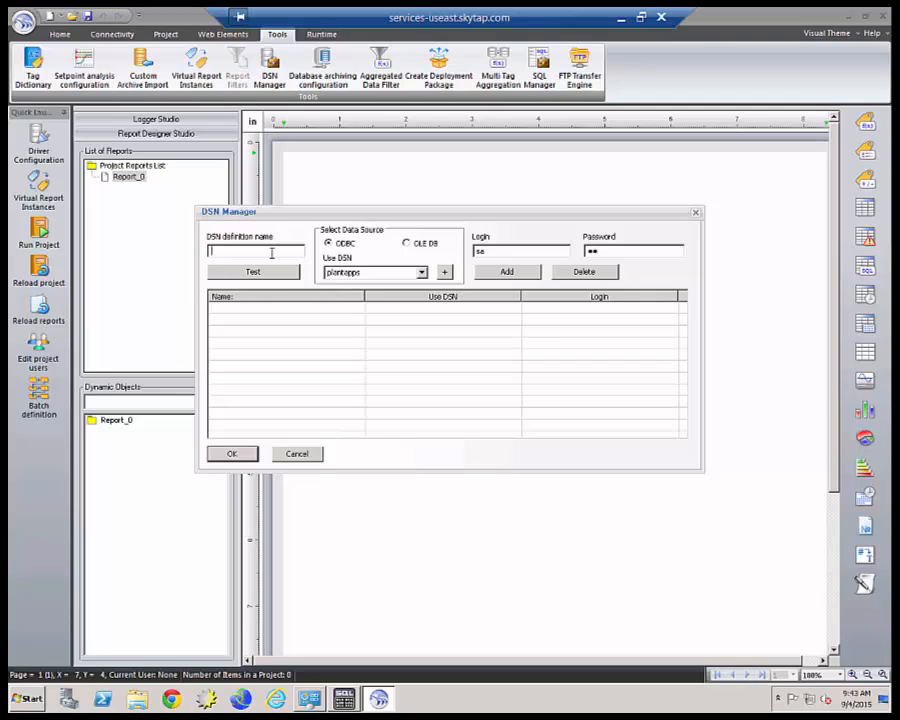
Enter the remaining DSN field, add the DSN definition, close the manager, and select Report_0.
text(plant_)
key(BackSpace)
key(BackSpace)
key(BackSpace)
key(BackSpace)
key(BackSpace)
text(a_esample)
click(507, 272)
click(232, 454)
click(131, 178)
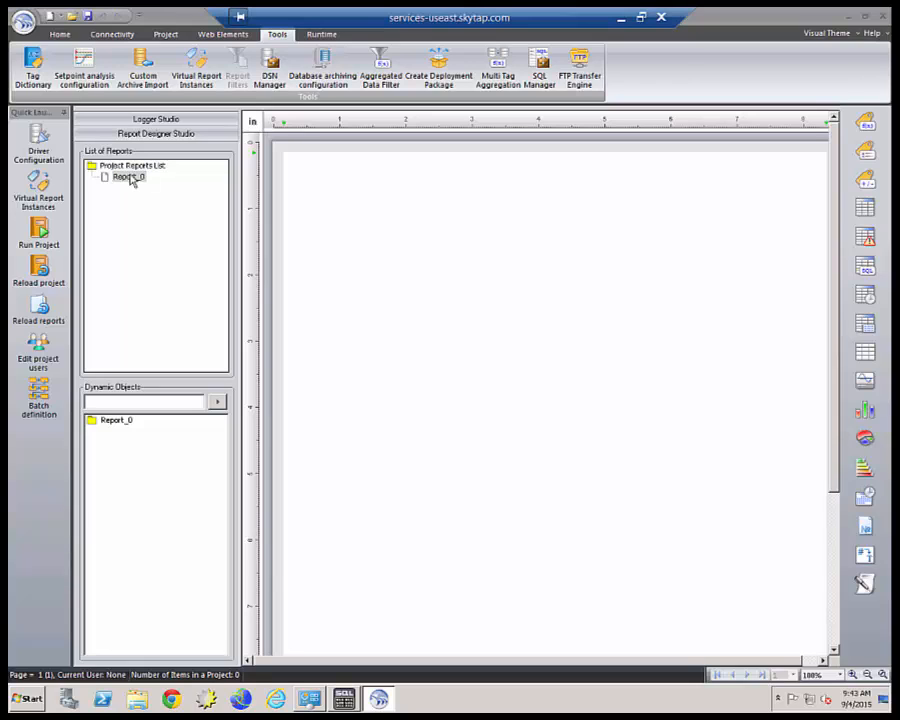
Rename Report_0 to Historian_report and have its PDF open automatically after generation.
double_click(129, 177)
drag(436, 163, 371, 153)
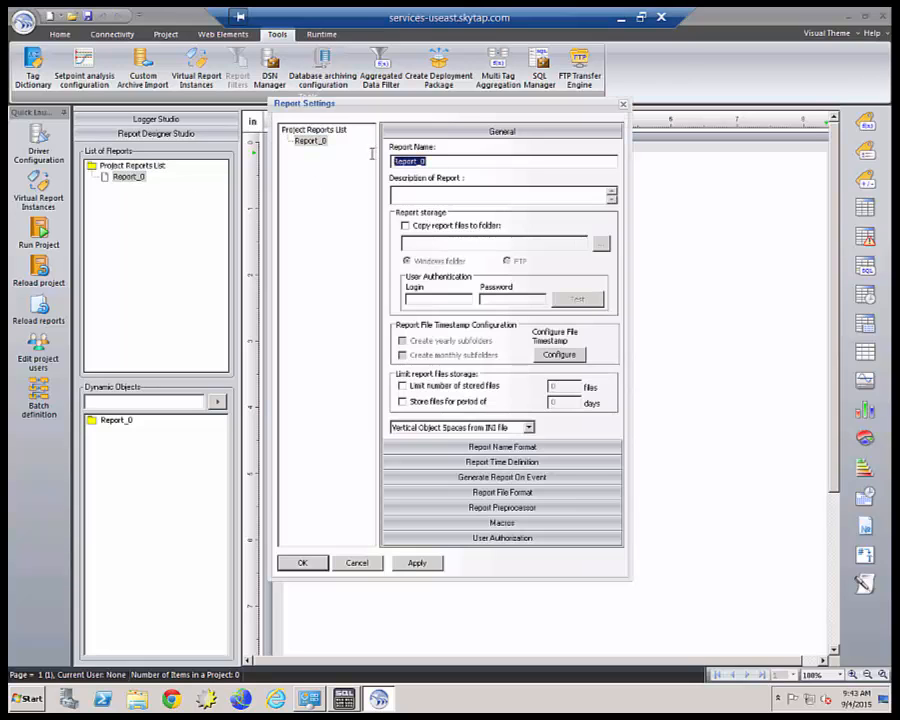
text(Historian_report)
click(490, 492)
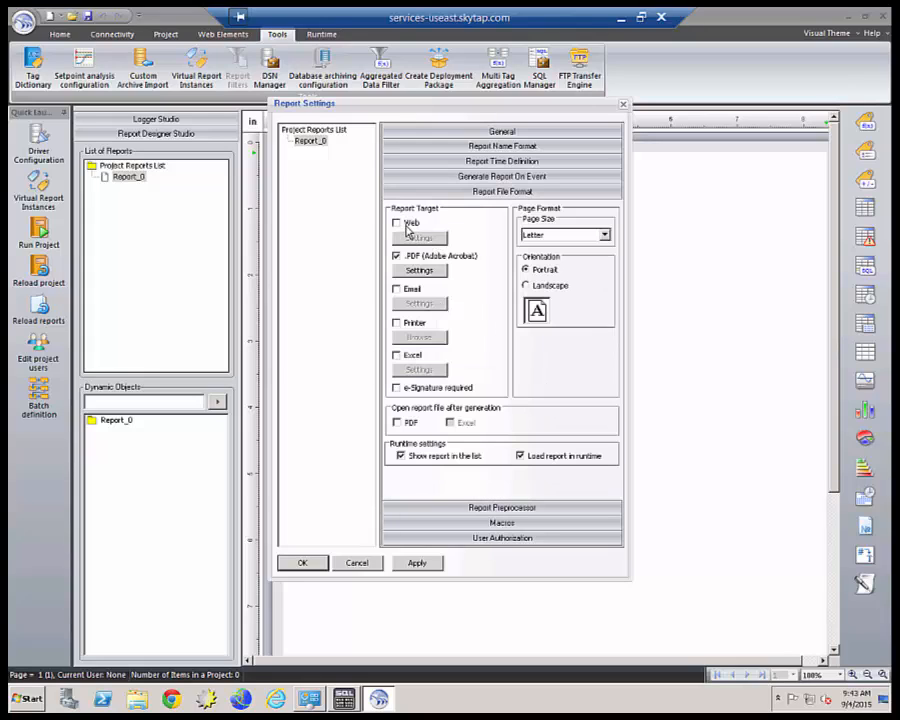
click(397, 423)
click(314, 568)
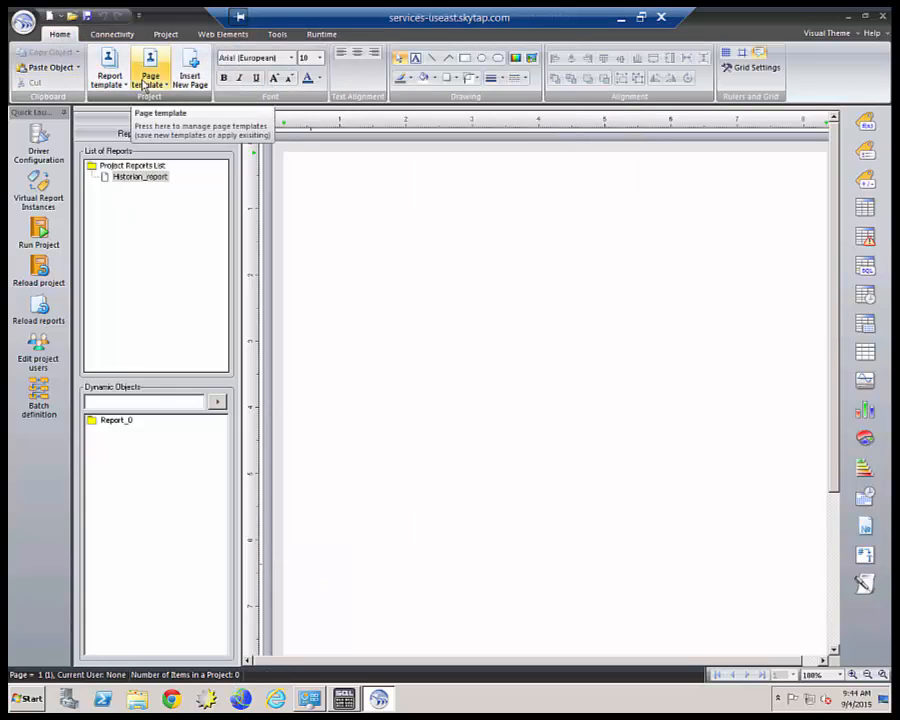
Apply the PA_quality_report.PTDR page template for the QUALITY MANUFACTURING INC. header with logo and date.
click(155, 82)
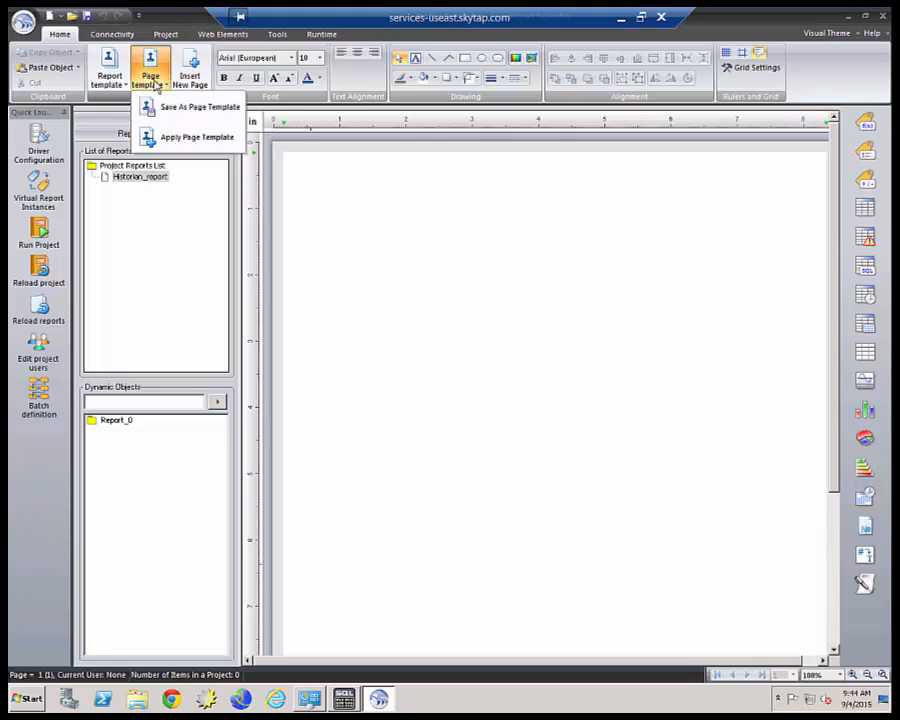
click(165, 142)
click(385, 278)
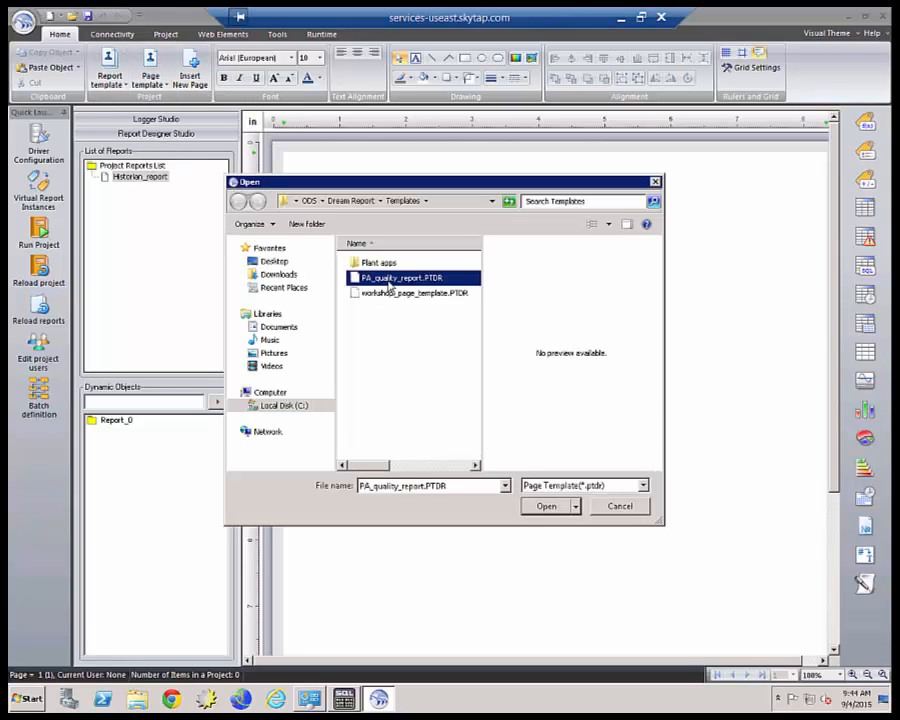
click(548, 506)
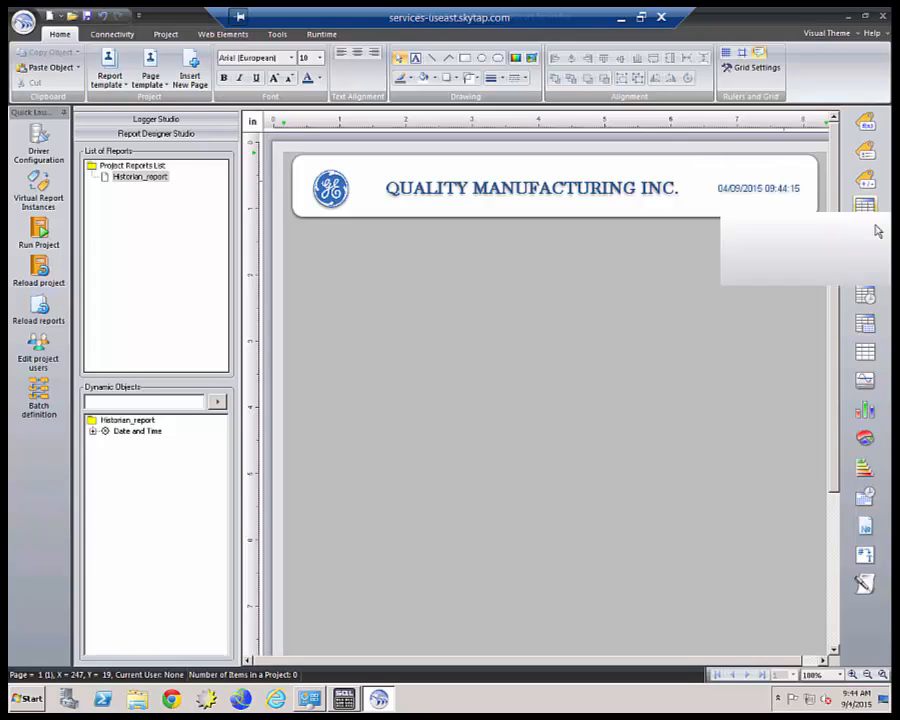
click(865, 293)
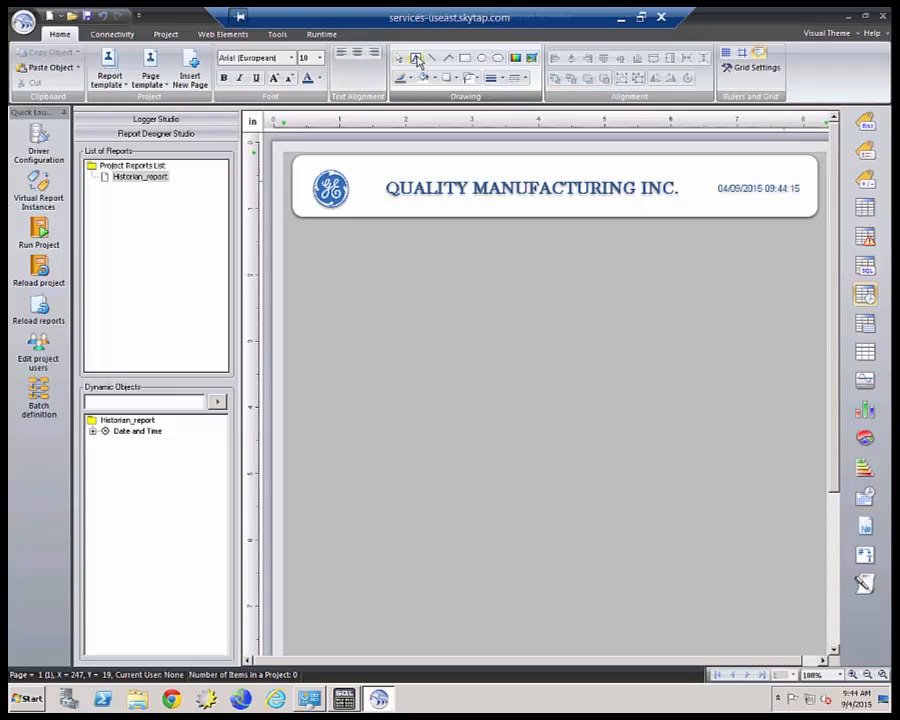
Add a text box below the header reading PLANT DISCHARGE COMPLIANCE REPORT.
click(415, 58)
drag(379, 228, 681, 271)
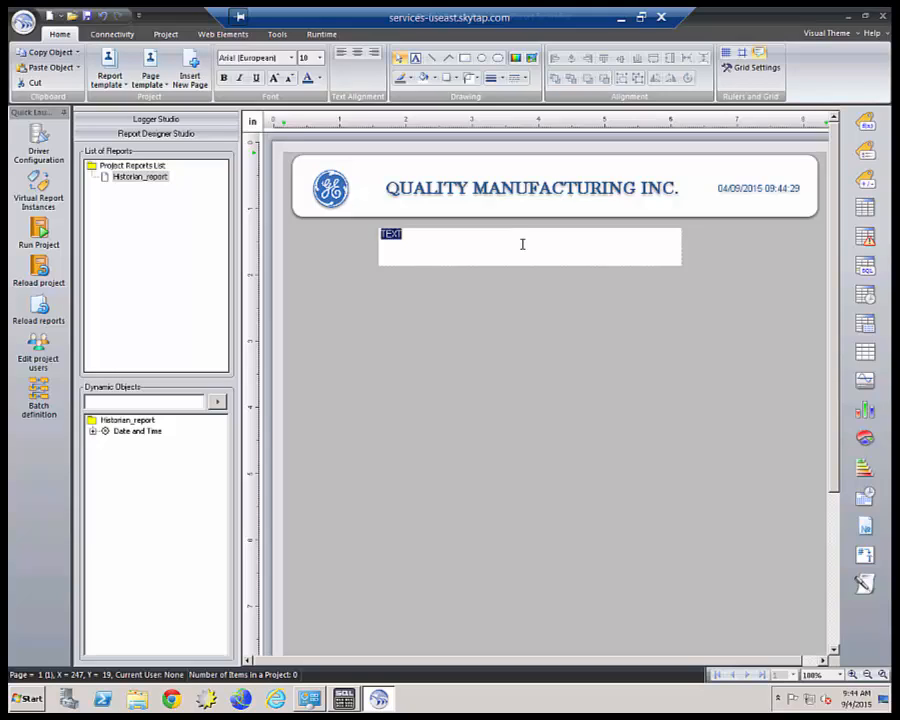
text(PLANT COMP)
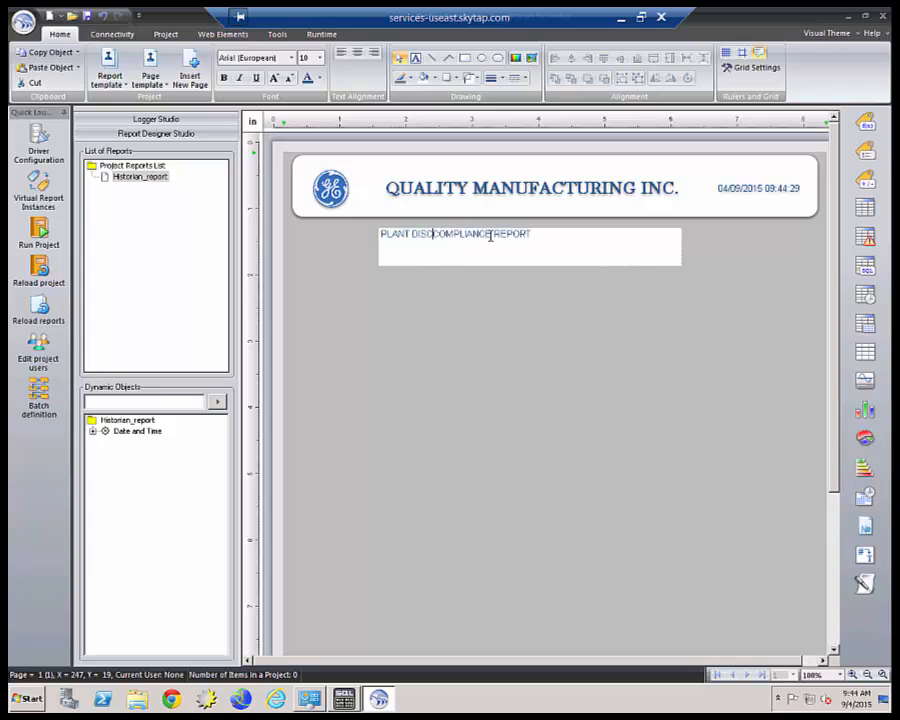
text(HAR)
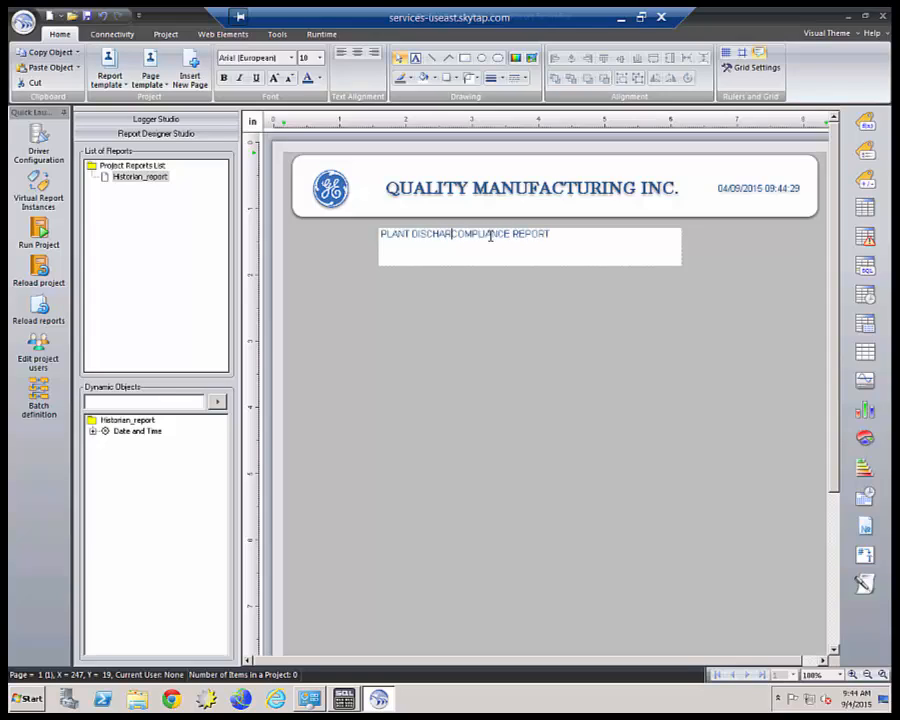
text(GE)
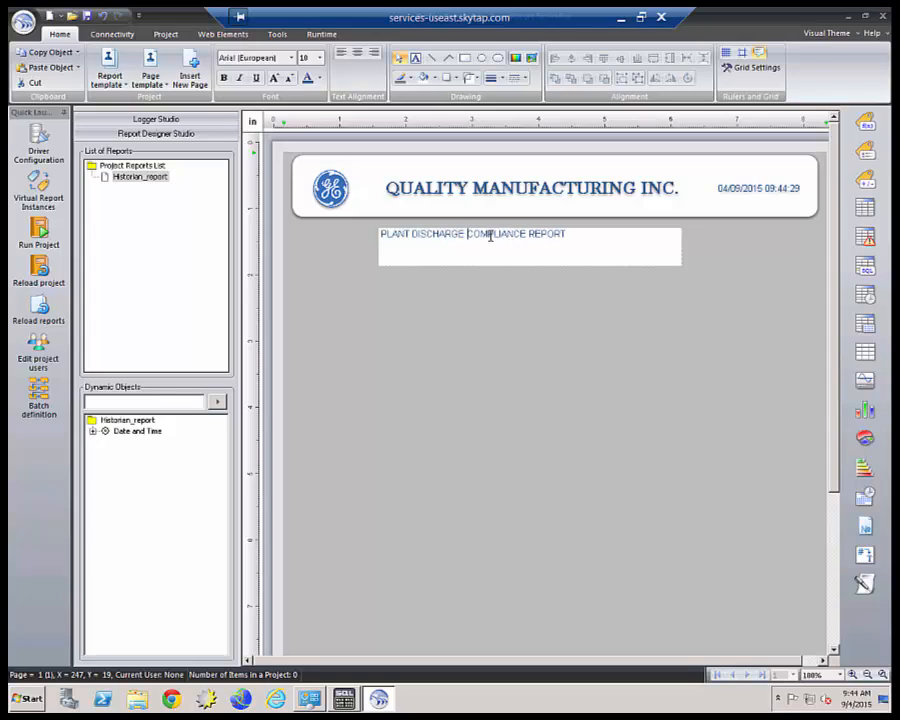
Format the title as Arial Black, size 12, bold.
drag(566, 234, 371, 230)
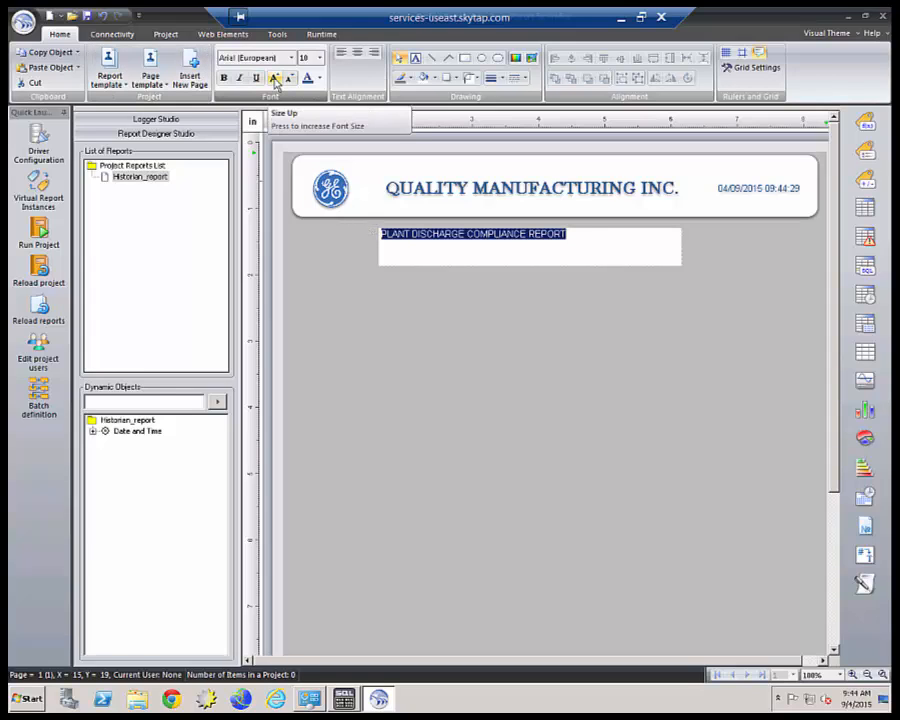
click(275, 79)
click(275, 79)
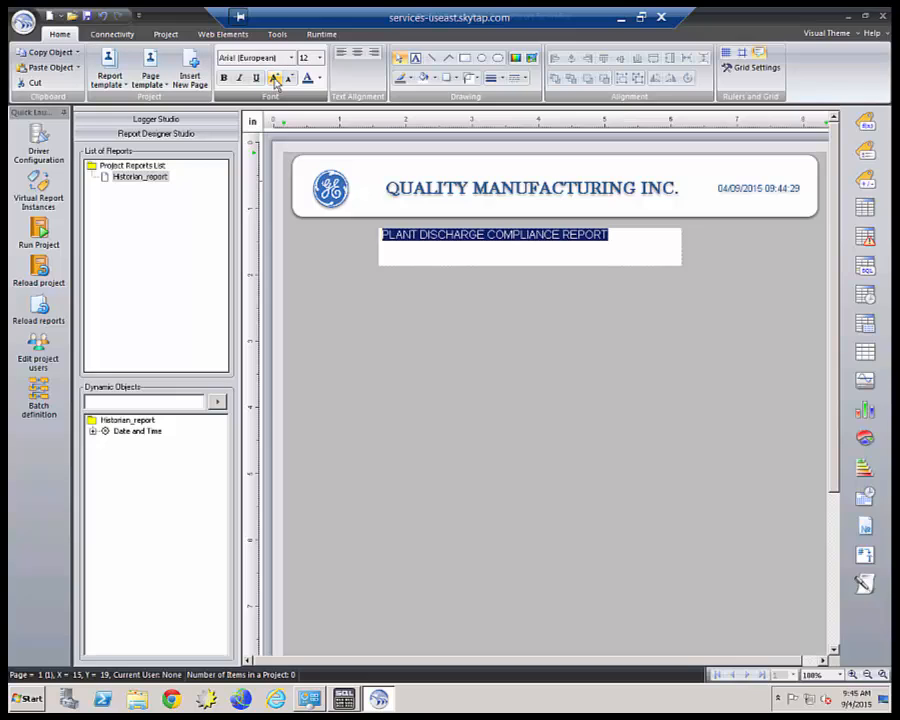
click(224, 78)
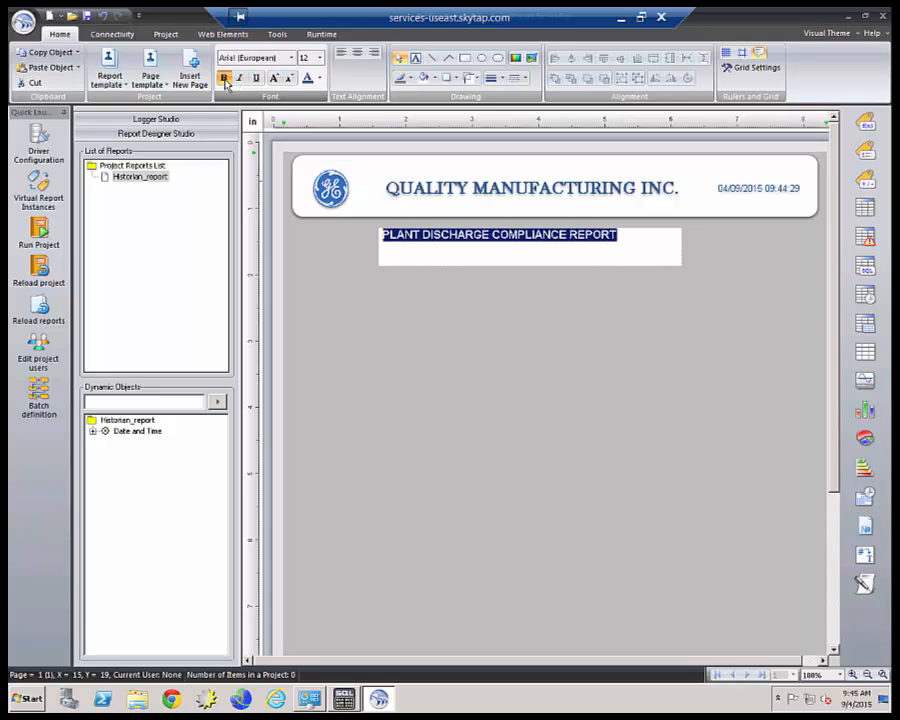
click(290, 57)
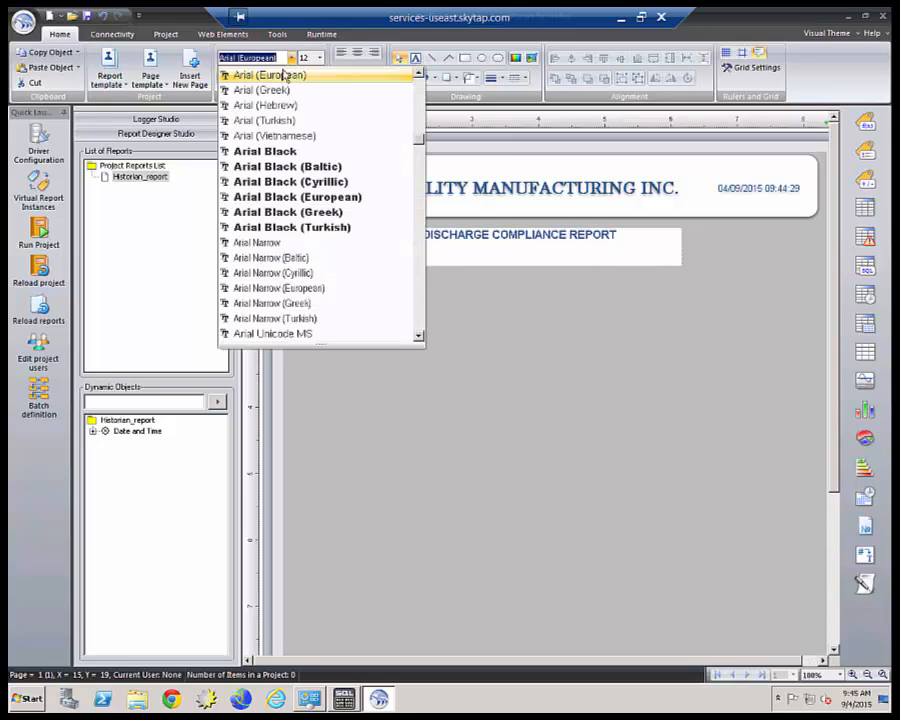
click(278, 153)
Move the title left to line up with the page's left margin.
click(557, 360)
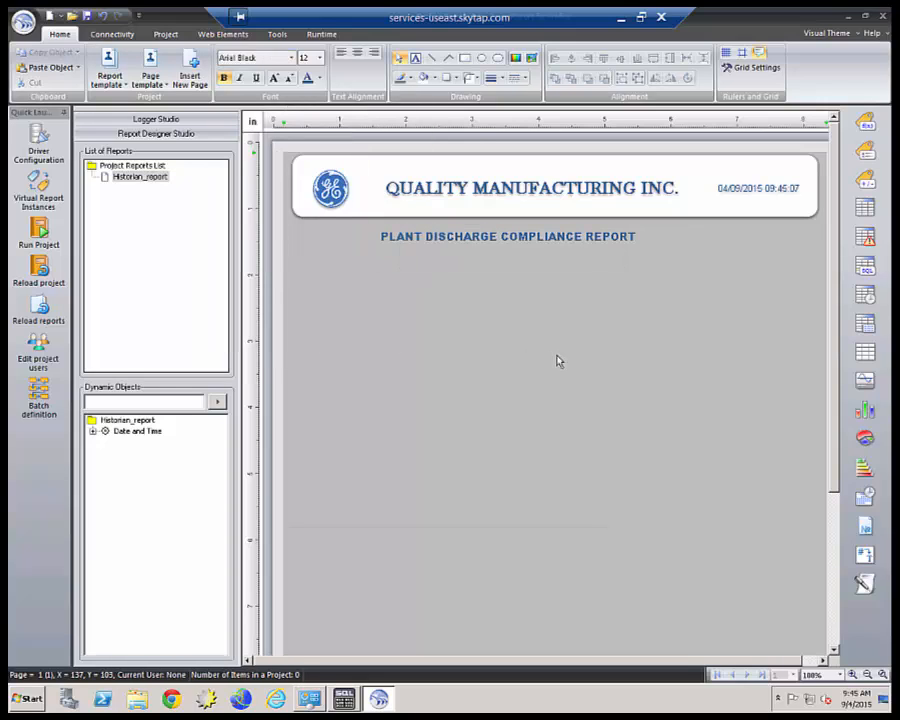
drag(504, 237, 428, 233)
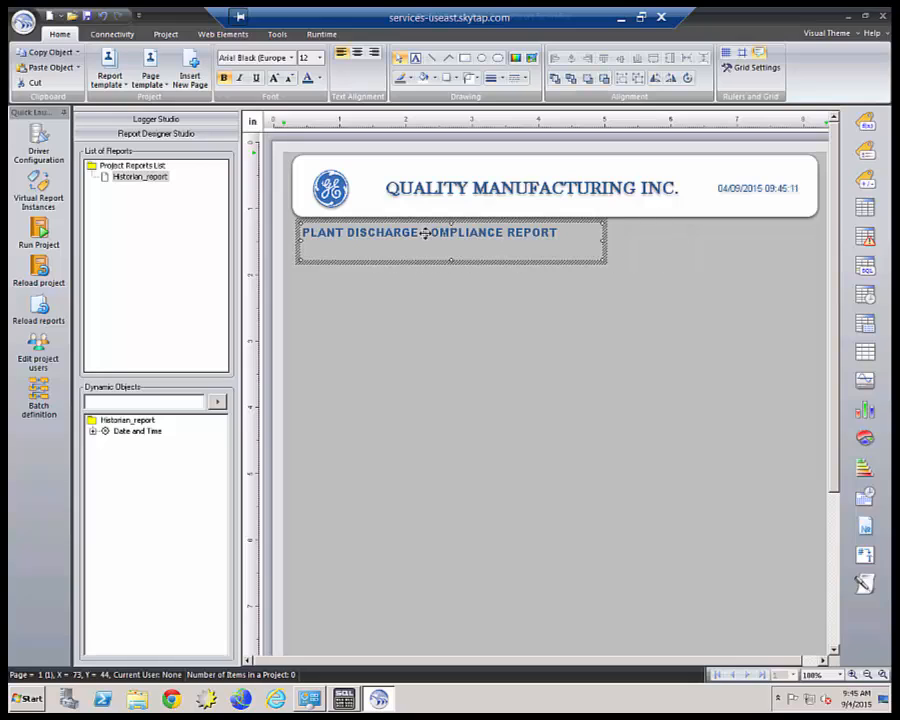
click(536, 317)
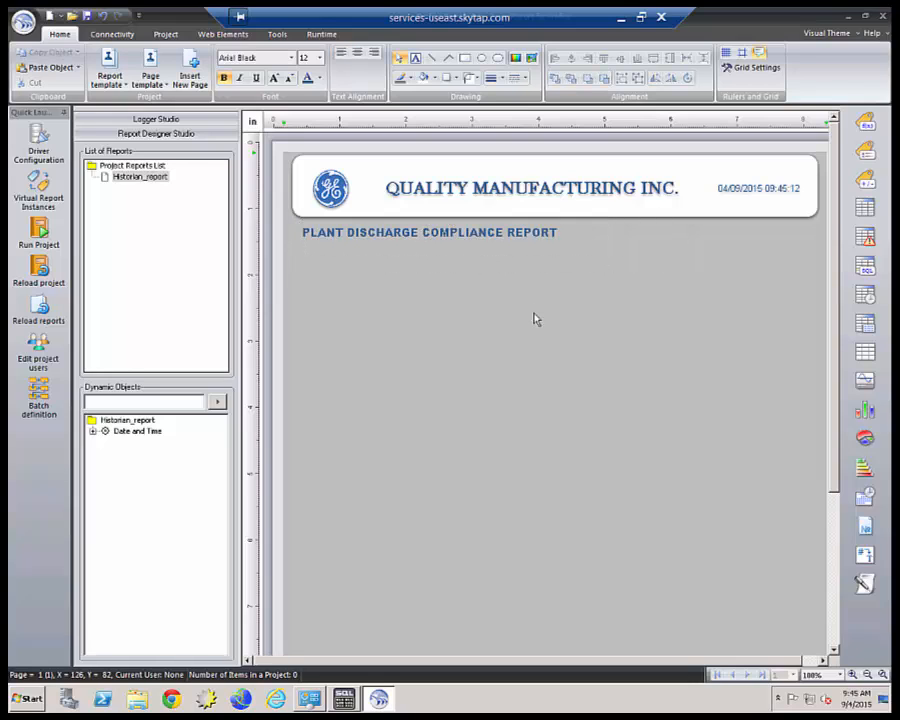
Draw a step table below the title and give it 2 columns.
click(866, 297)
drag(313, 272, 590, 314)
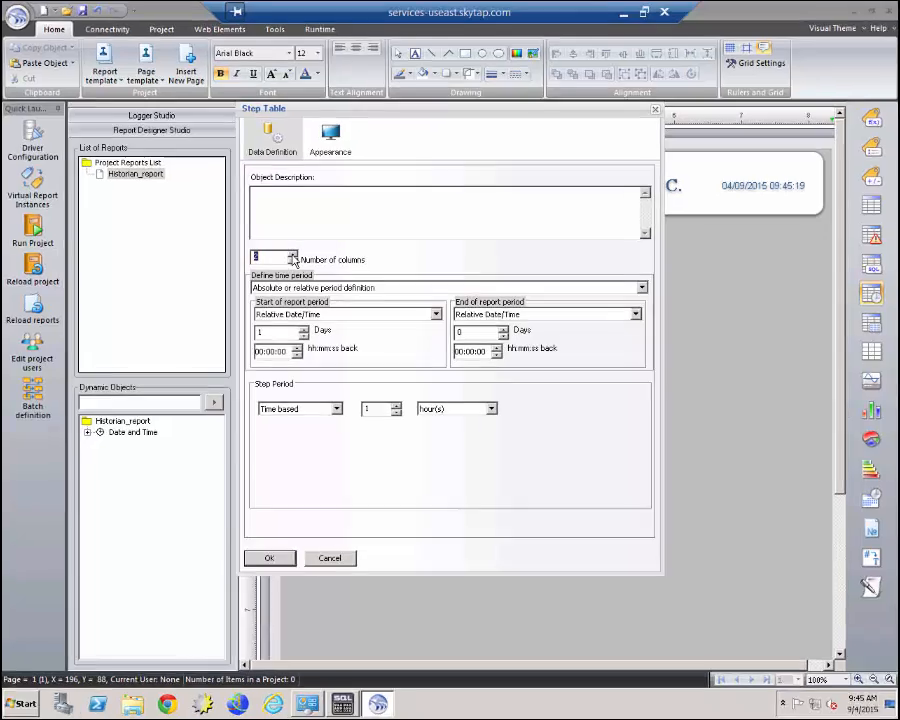
click(295, 257)
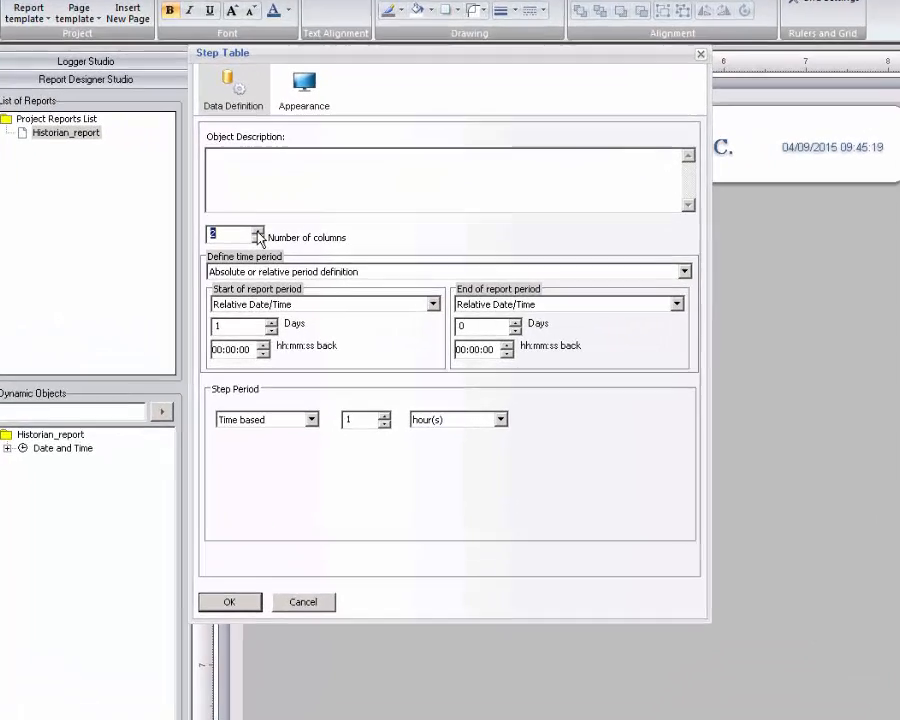
click(295, 257)
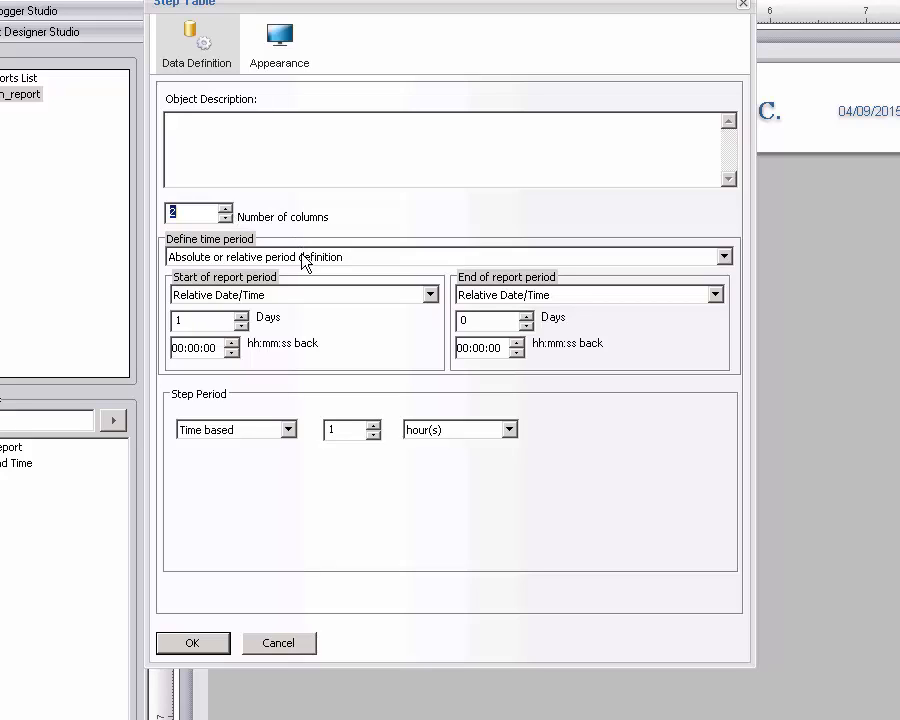
Set the table to a fixed period of the last 1 month with 1-day steps.
click(383, 257)
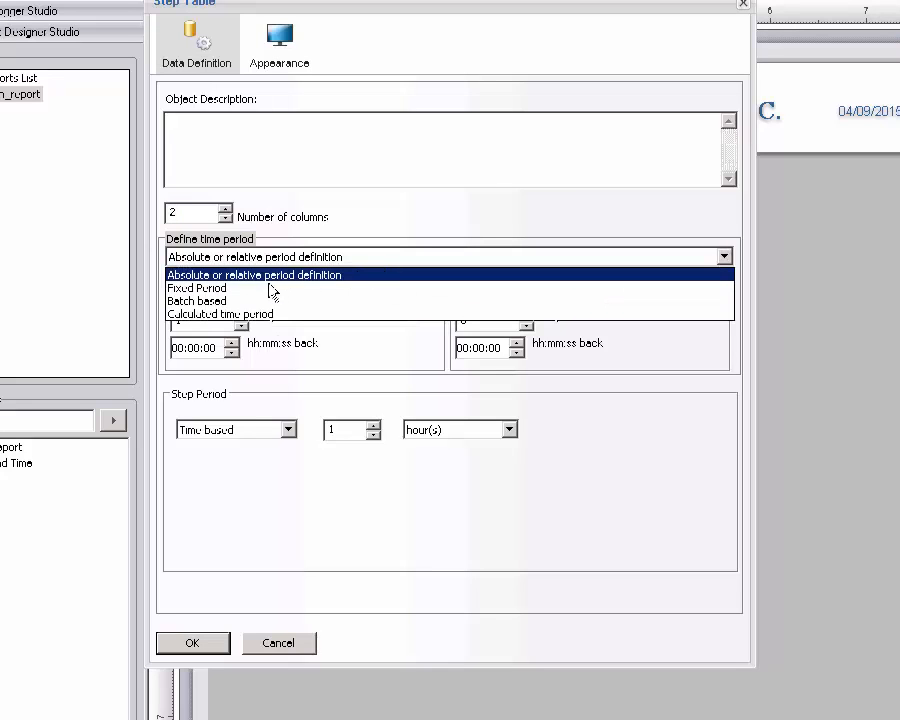
click(268, 288)
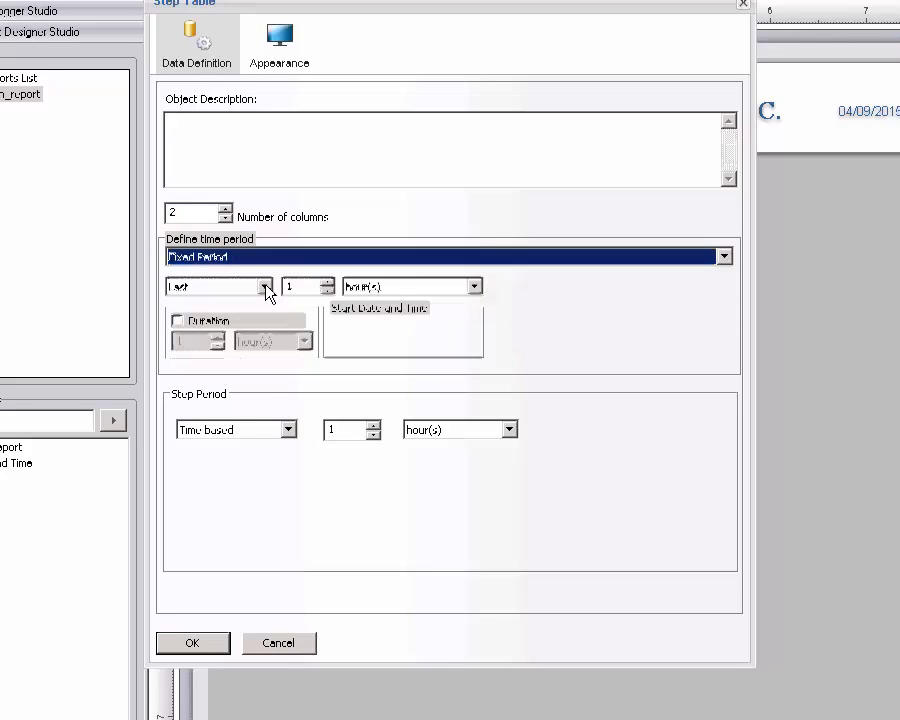
click(476, 288)
click(390, 358)
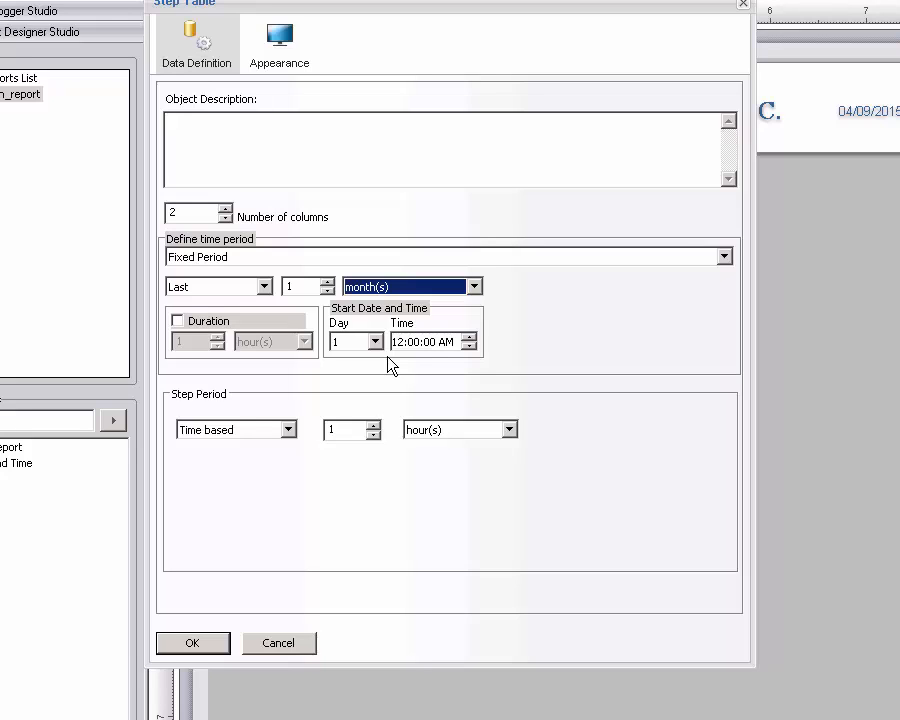
click(508, 431)
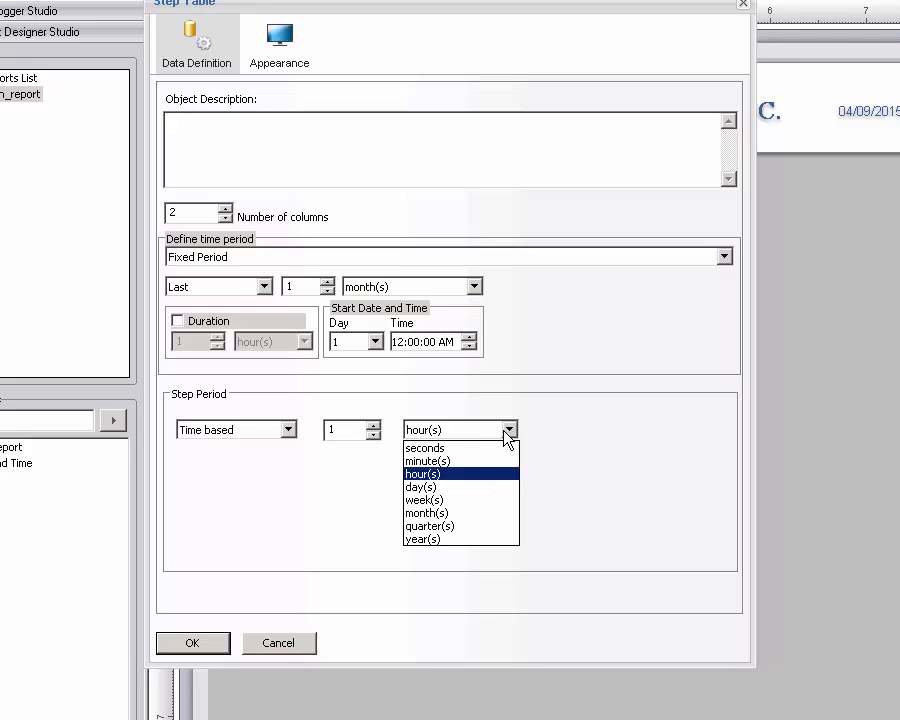
click(428, 487)
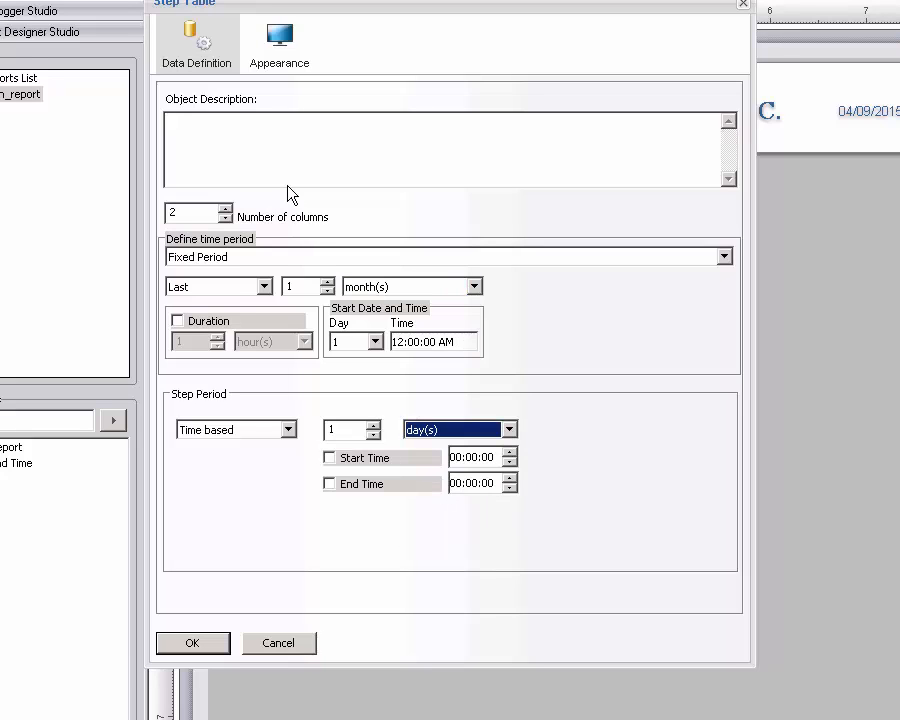
Make Column1 show the step start time as a date in MM/dd/yy format.
click(289, 52)
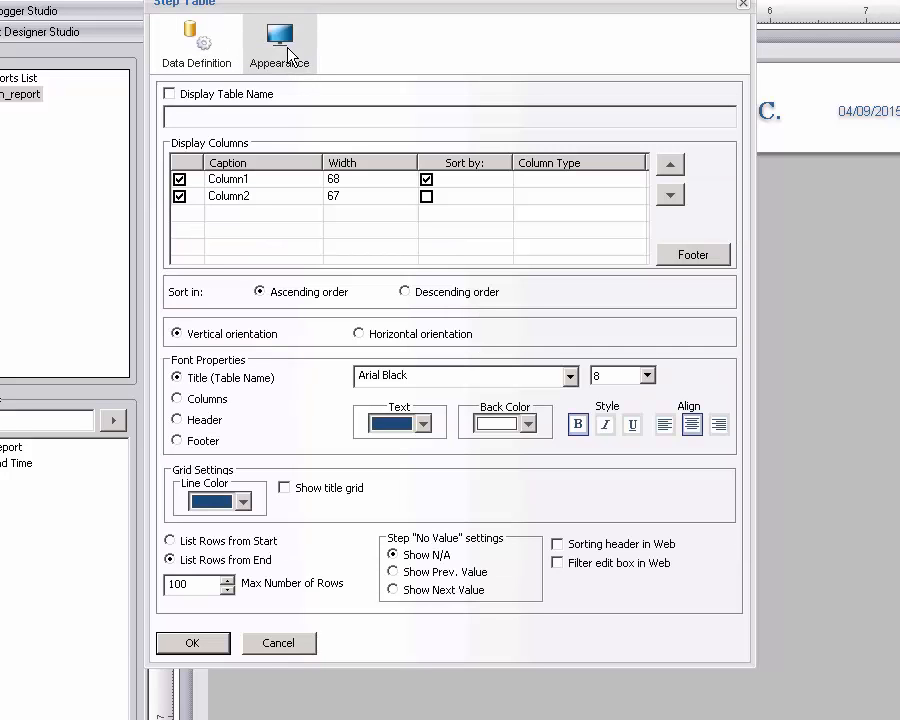
click(630, 181)
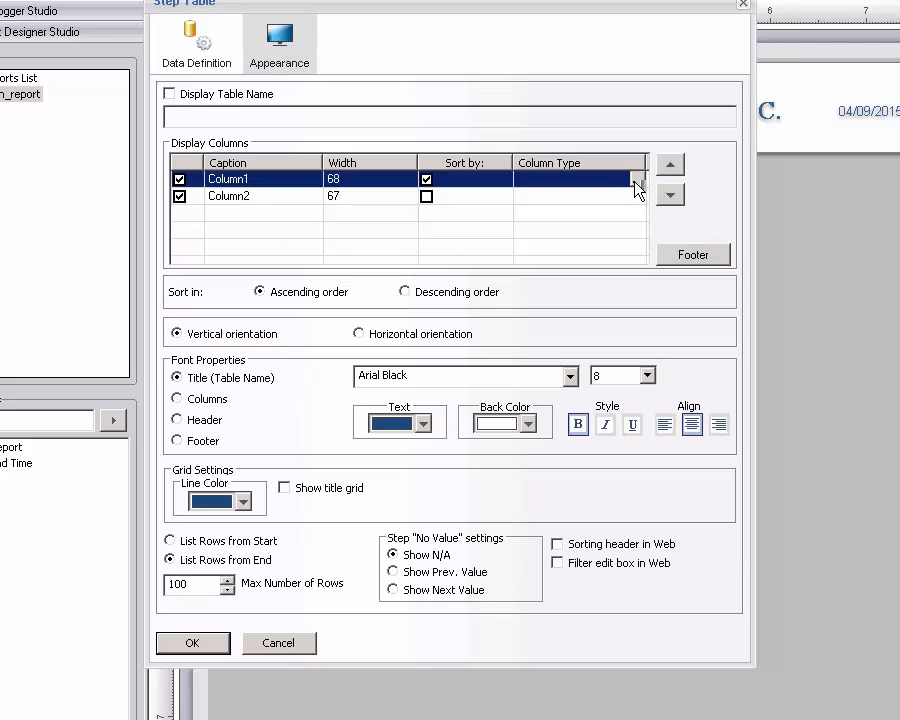
click(638, 180)
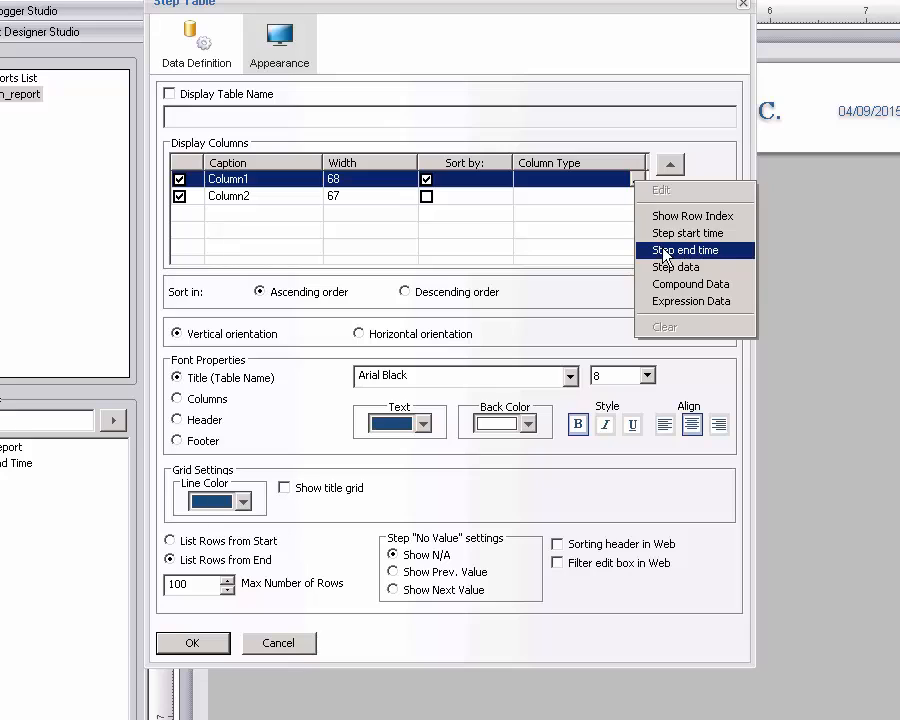
click(663, 236)
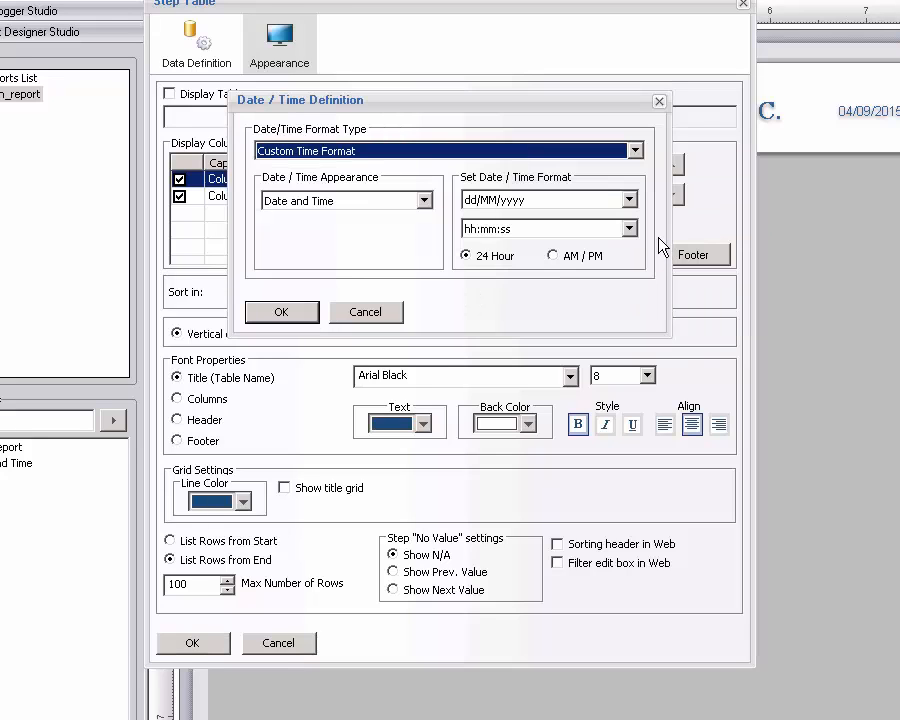
click(424, 200)
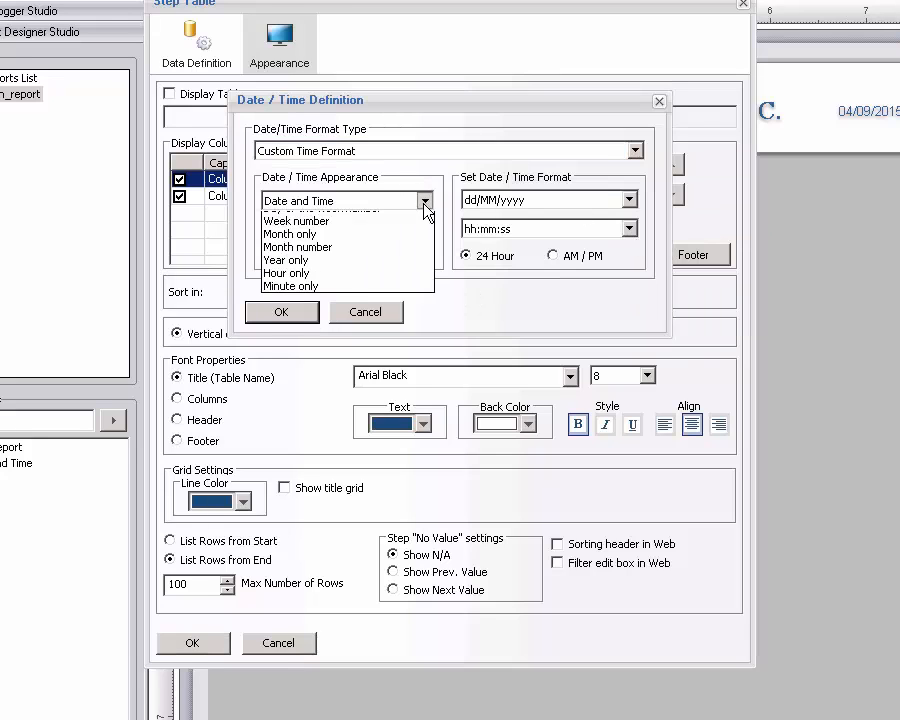
click(290, 231)
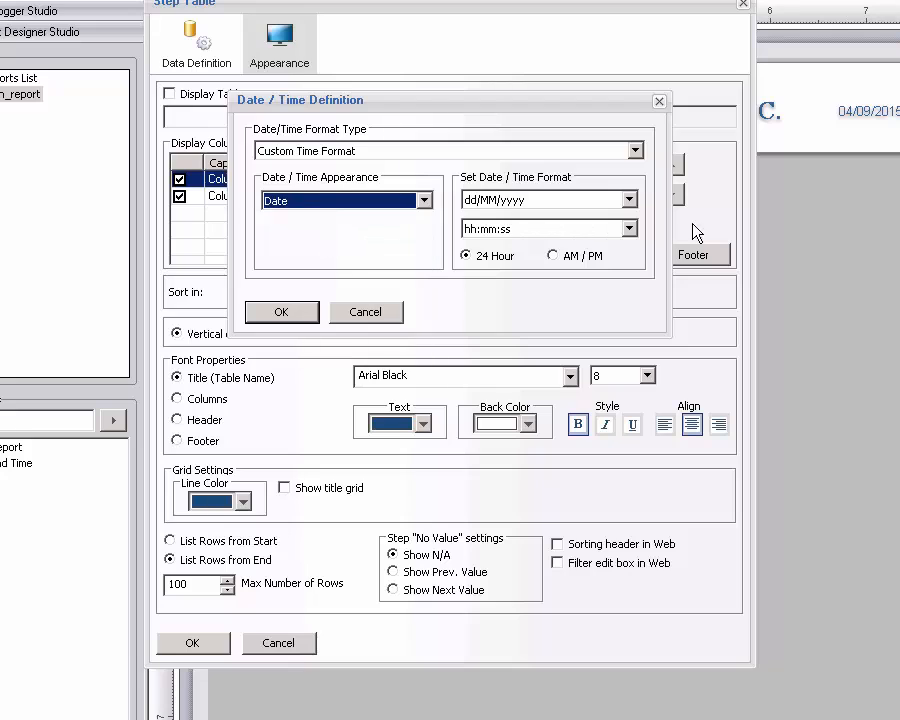
click(630, 203)
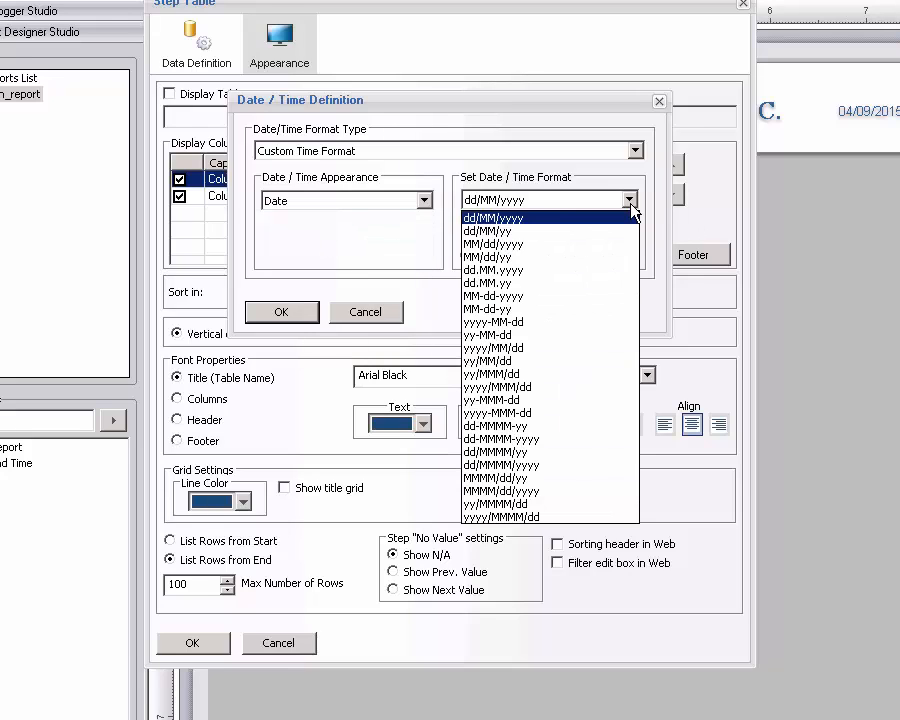
click(514, 257)
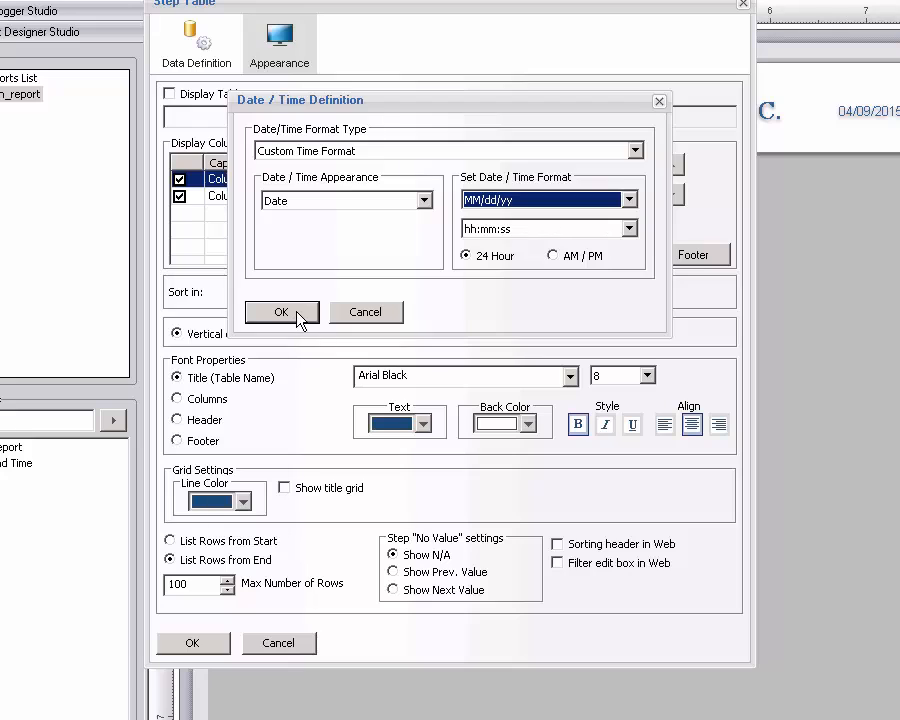
click(298, 317)
click(634, 200)
click(638, 199)
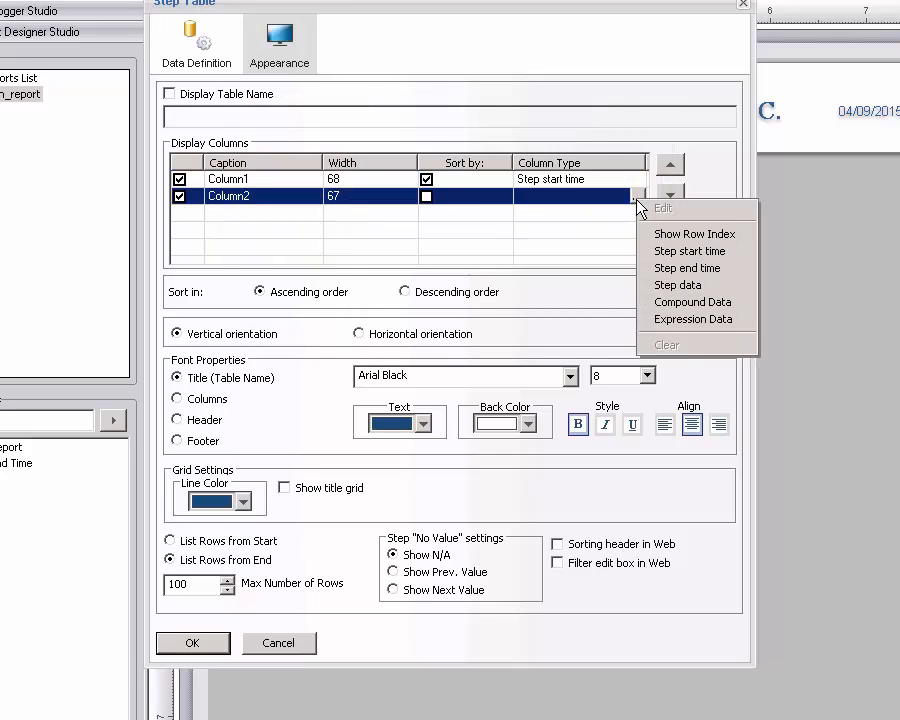
Set Column2 to external-history step data named HISTORIAN_TURBIDITY_MAX.
click(678, 287)
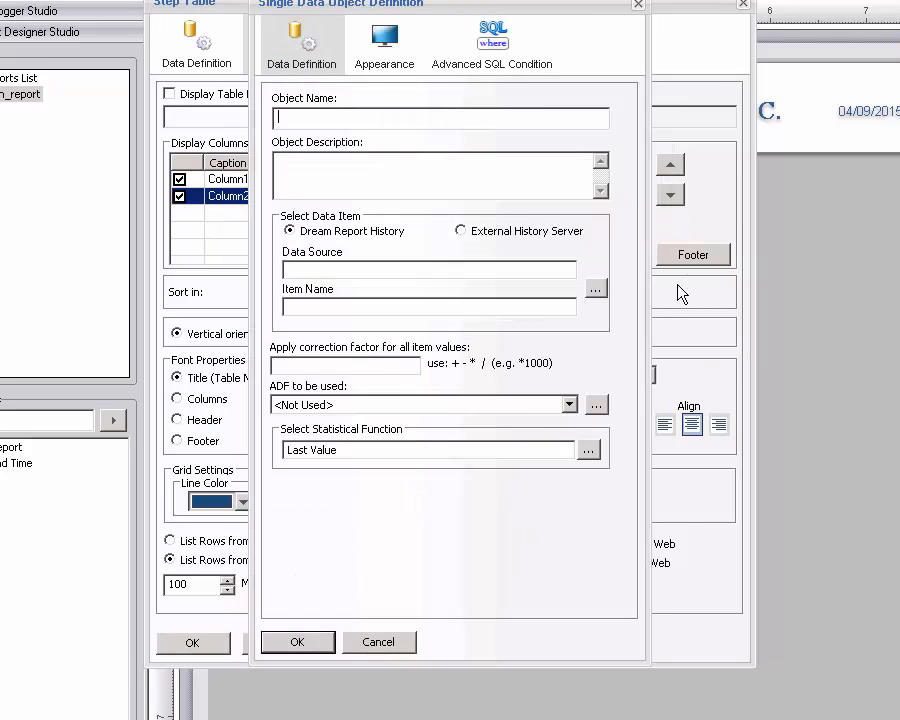
click(535, 232)
click(368, 121)
text(HISTORIAN_TURBIDITY)
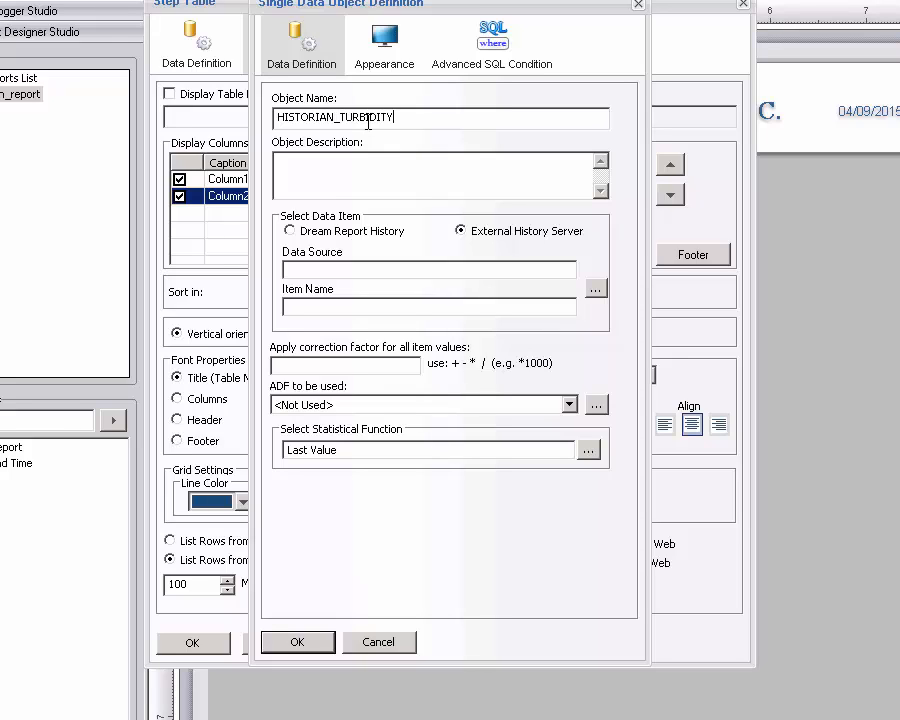
text(_MAX)
Source it from Historian tag COP_WWTP1_TURBIDITY.F_CV using the Maximum function.
click(596, 291)
click(527, 82)
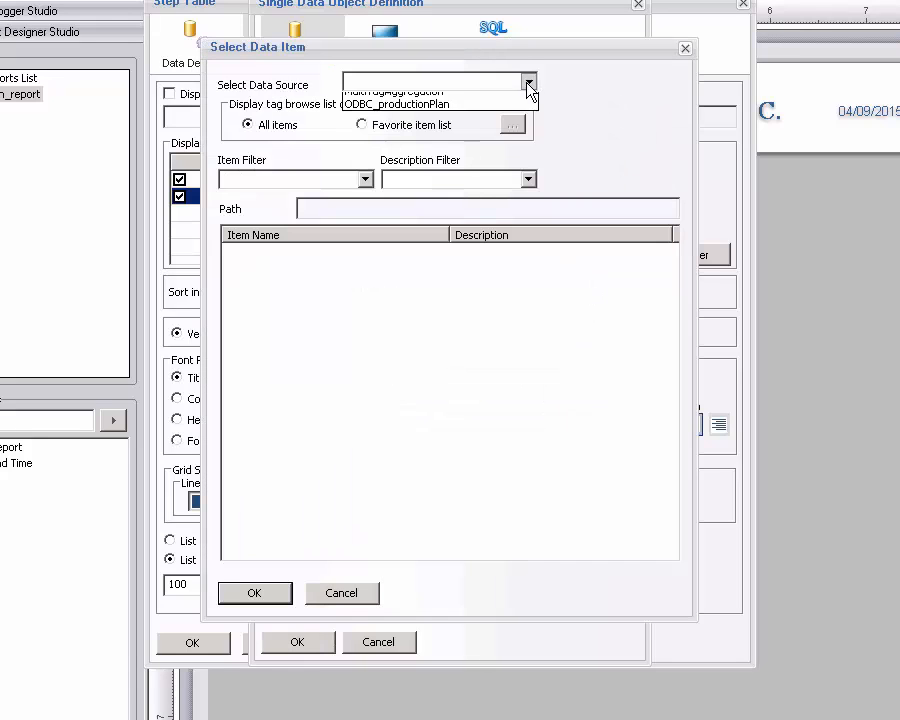
click(414, 101)
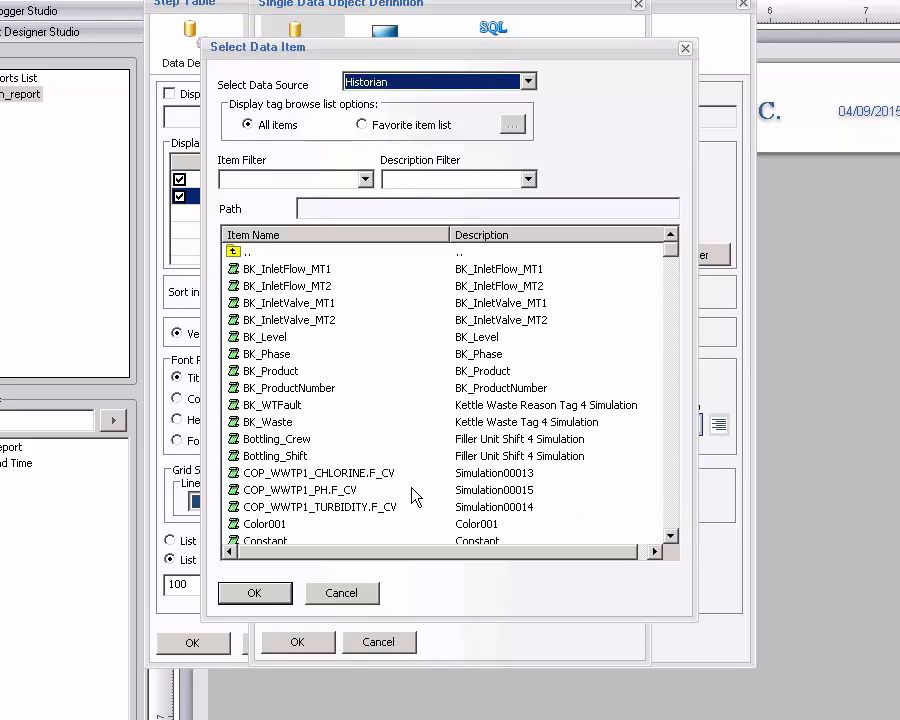
click(370, 509)
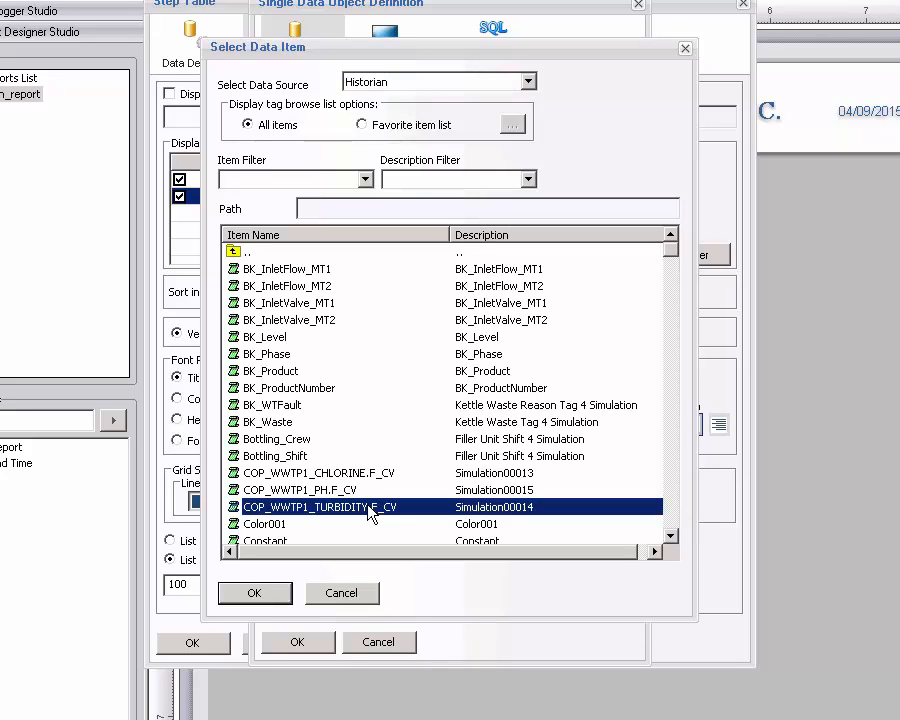
click(246, 597)
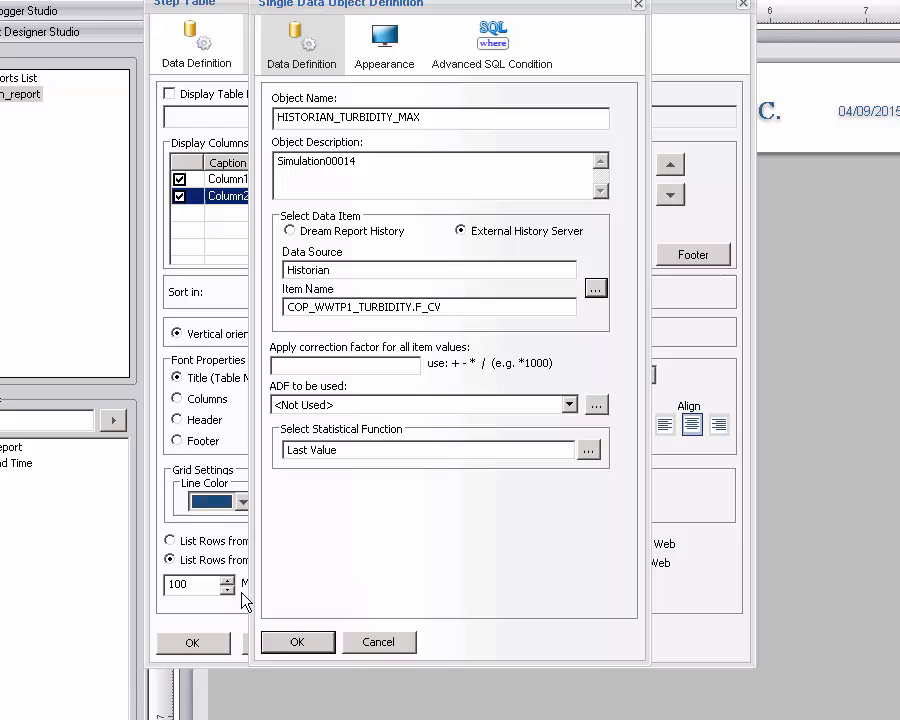
click(589, 451)
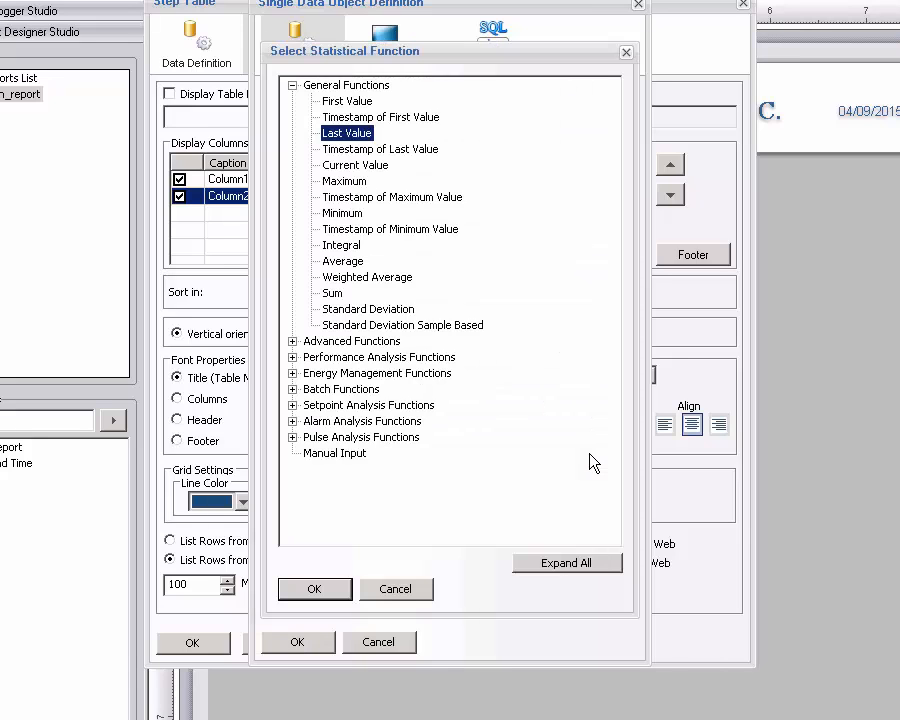
click(333, 181)
click(336, 593)
Show the data object's results with 0 decimal places.
click(384, 50)
click(595, 189)
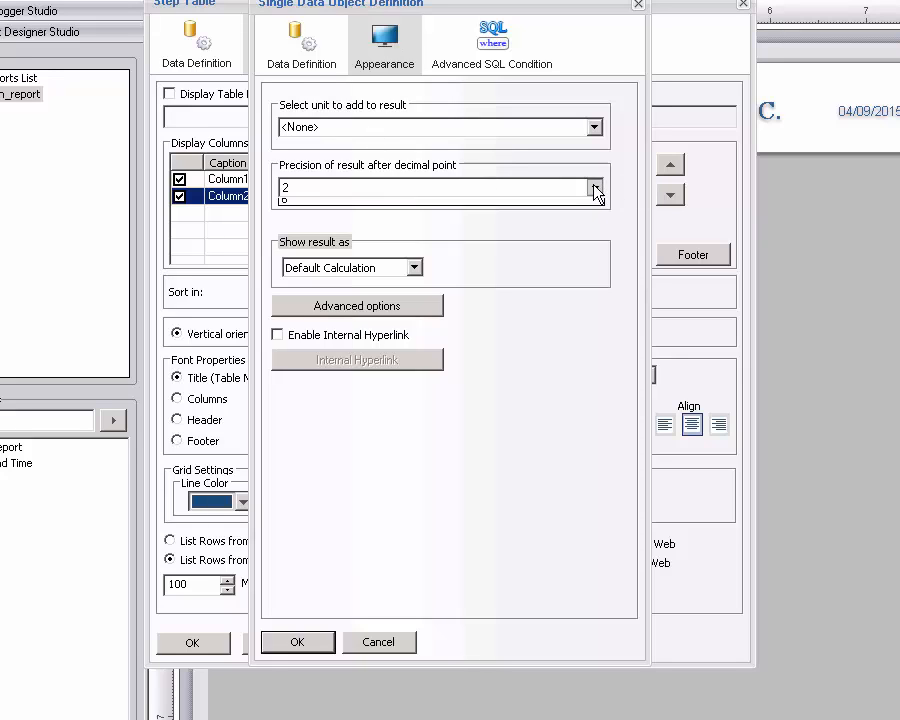
click(378, 204)
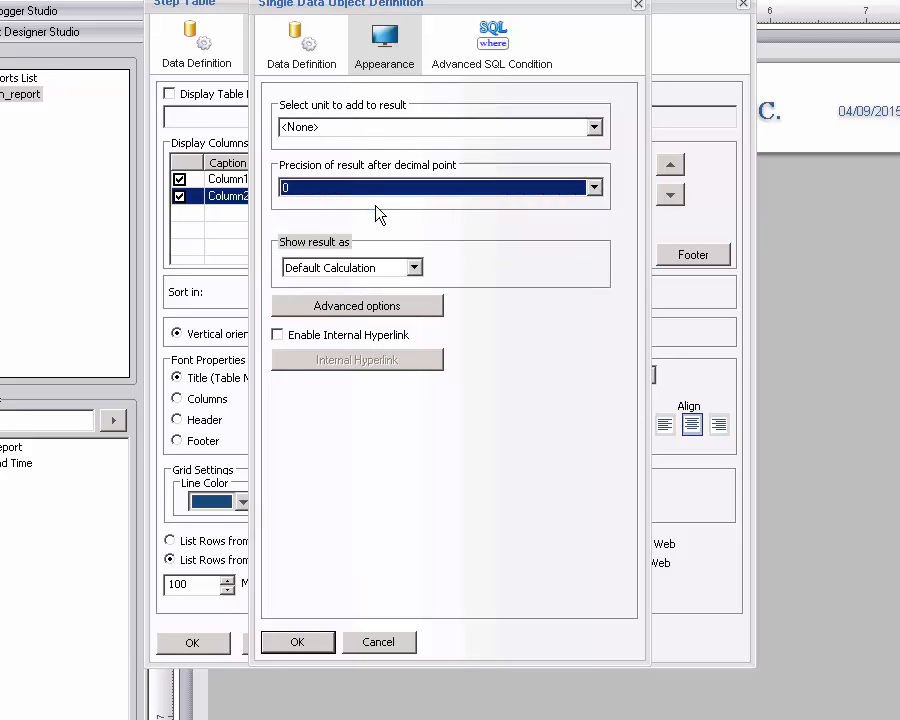
click(320, 60)
click(384, 50)
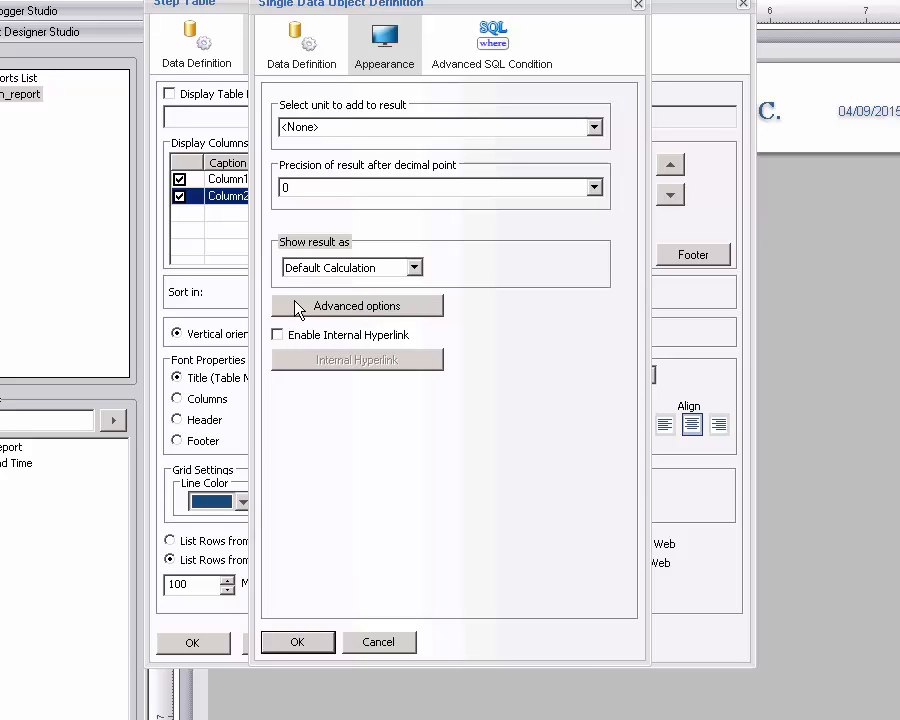
click(301, 55)
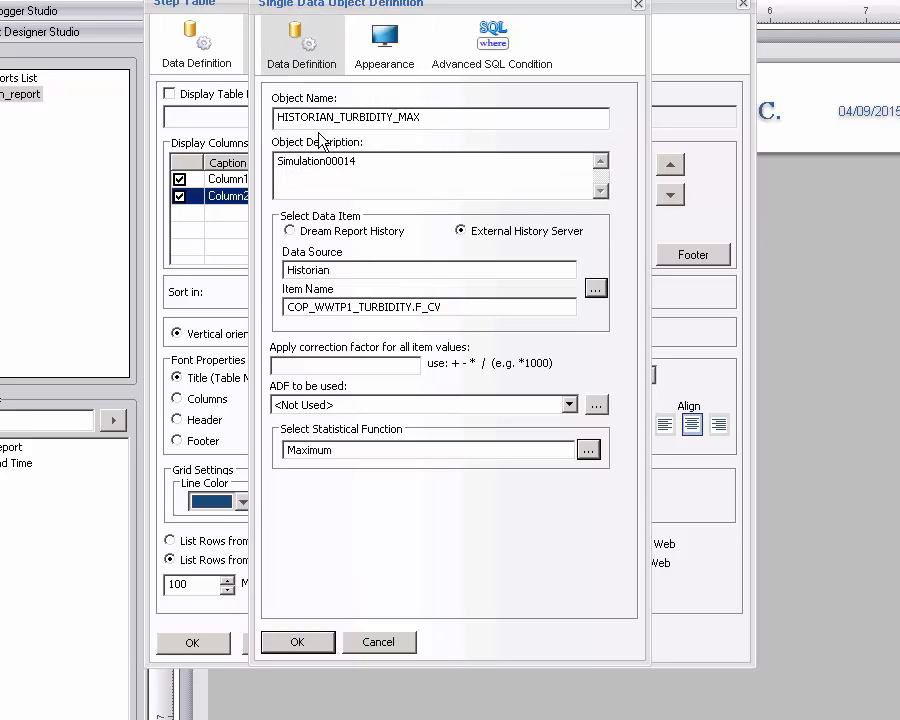
Confirm the data object and retitle the table 'MAXIMUM TURBIDITY FOR MONTH -'.
click(297, 642)
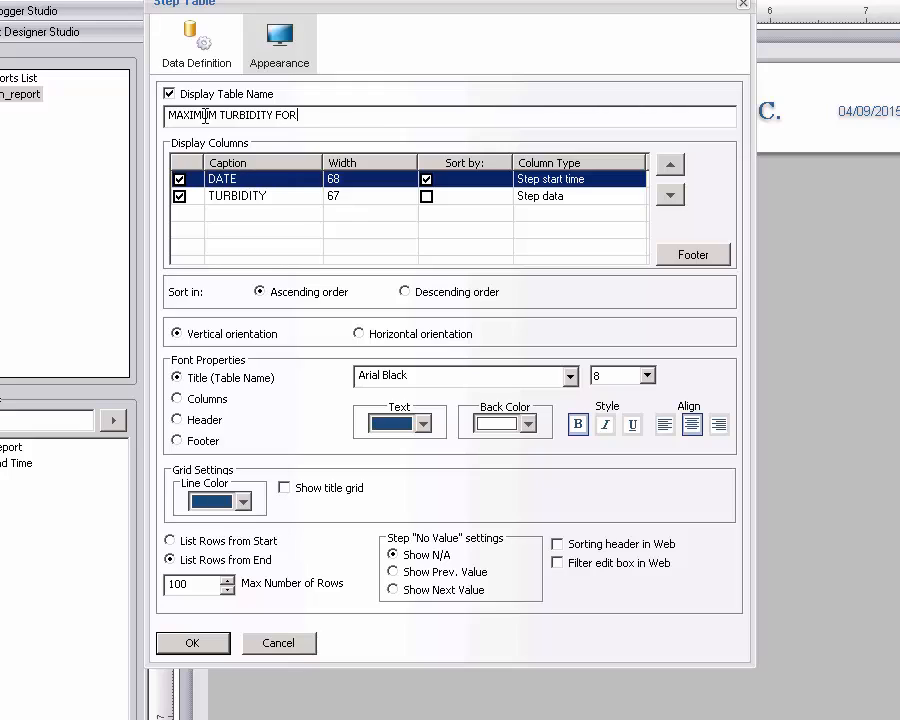
key(BackSpace)
text(MONTH -)
click(185, 440)
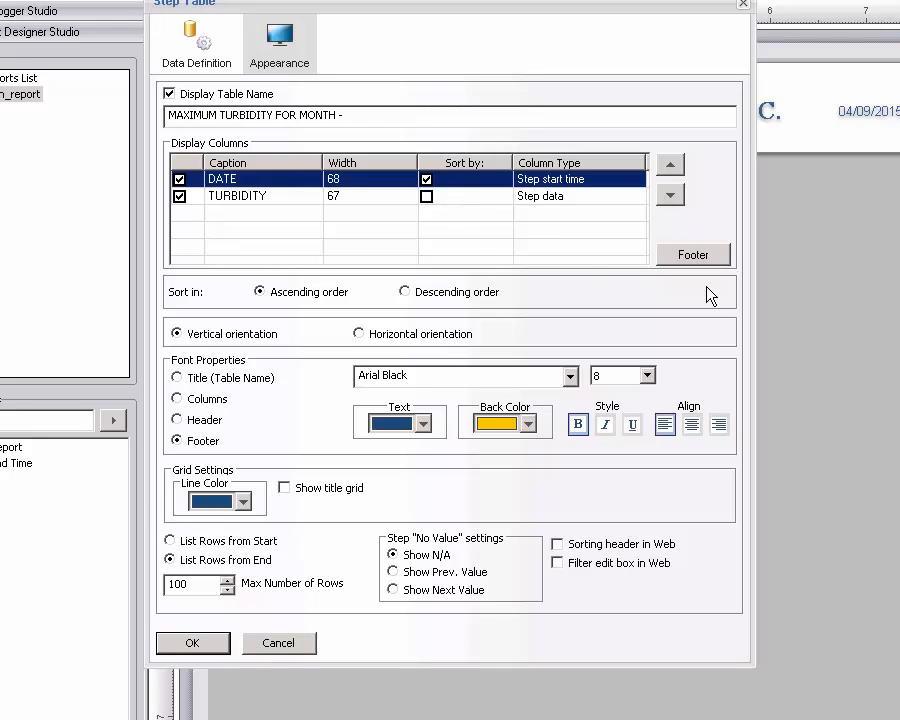
Add a footer row with the text MONTHLY MAX in the DATE cell.
click(693, 256)
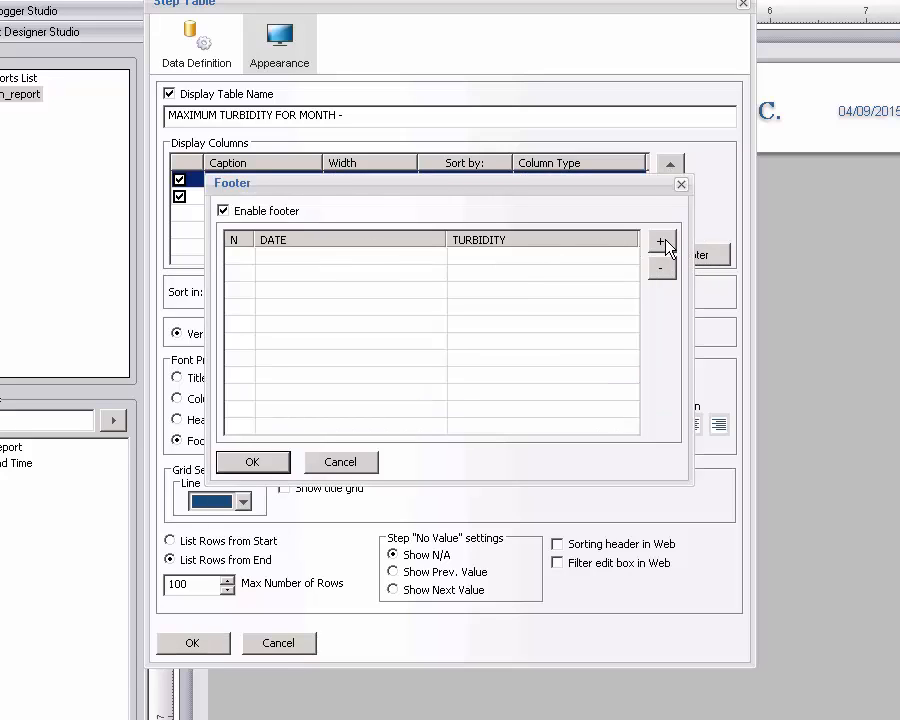
click(662, 243)
click(412, 258)
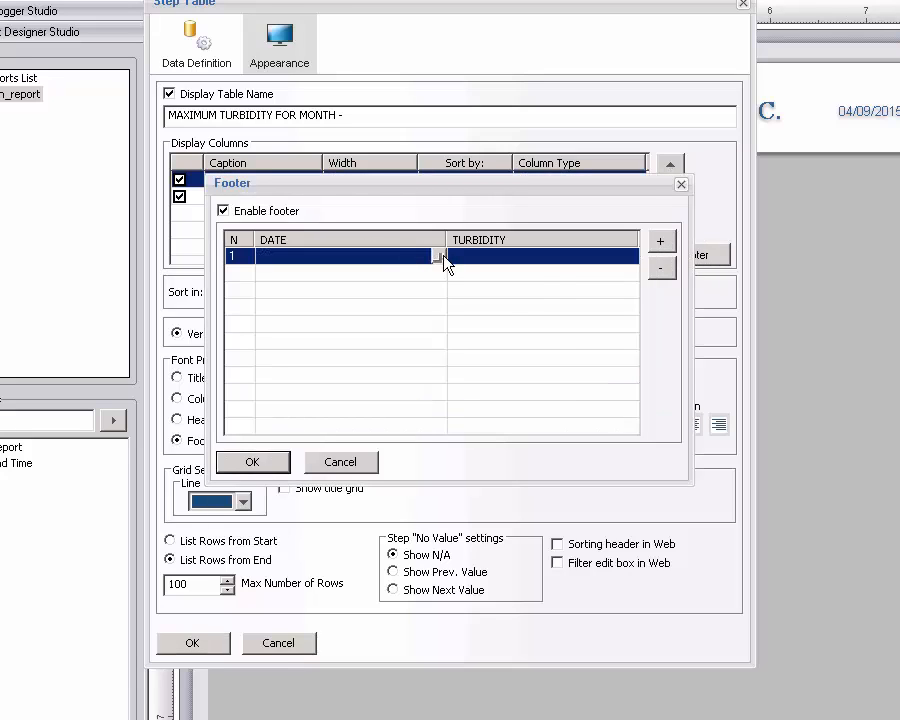
click(443, 256)
click(474, 331)
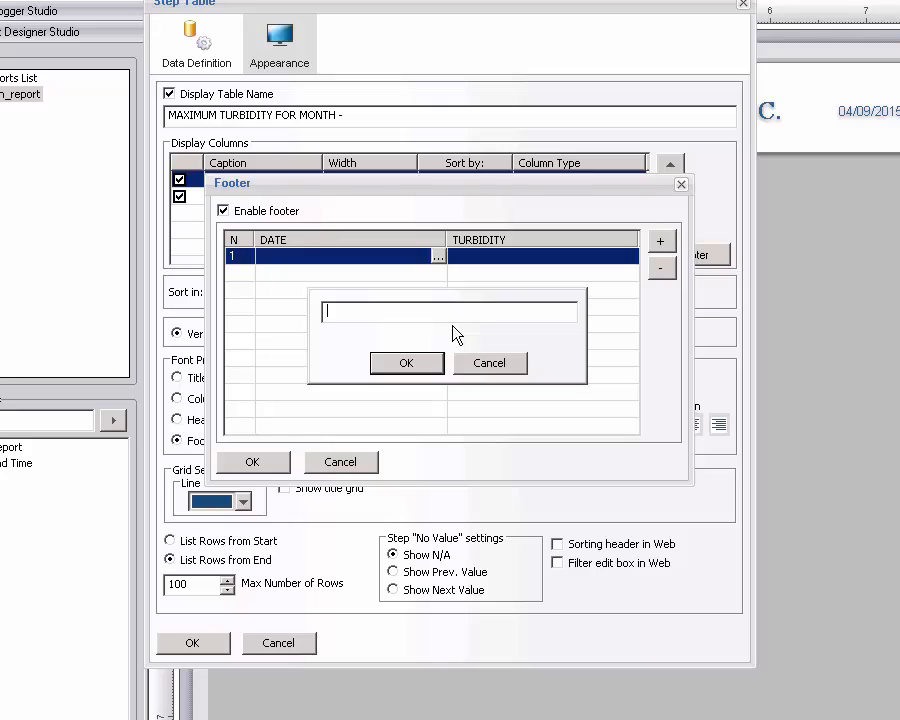
text(MONTHLY MAX)
click(428, 366)
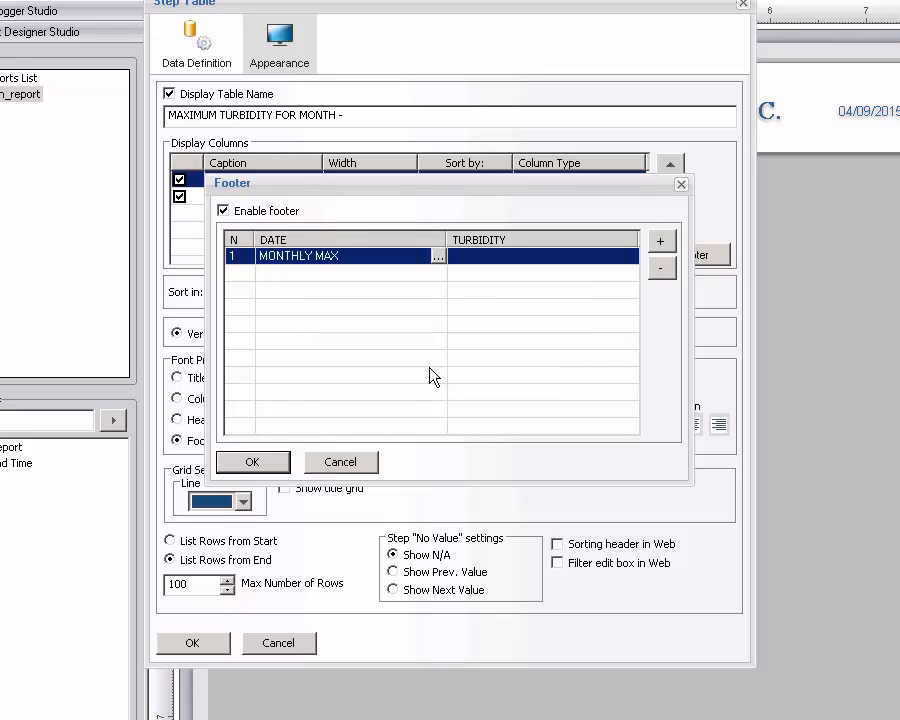
Fill the TURBIDITY footer cell with compound data HISTORIAN_TURBIDITY_MONTH built from HISTORIAN_TURBIDITY_MAX.
click(636, 261)
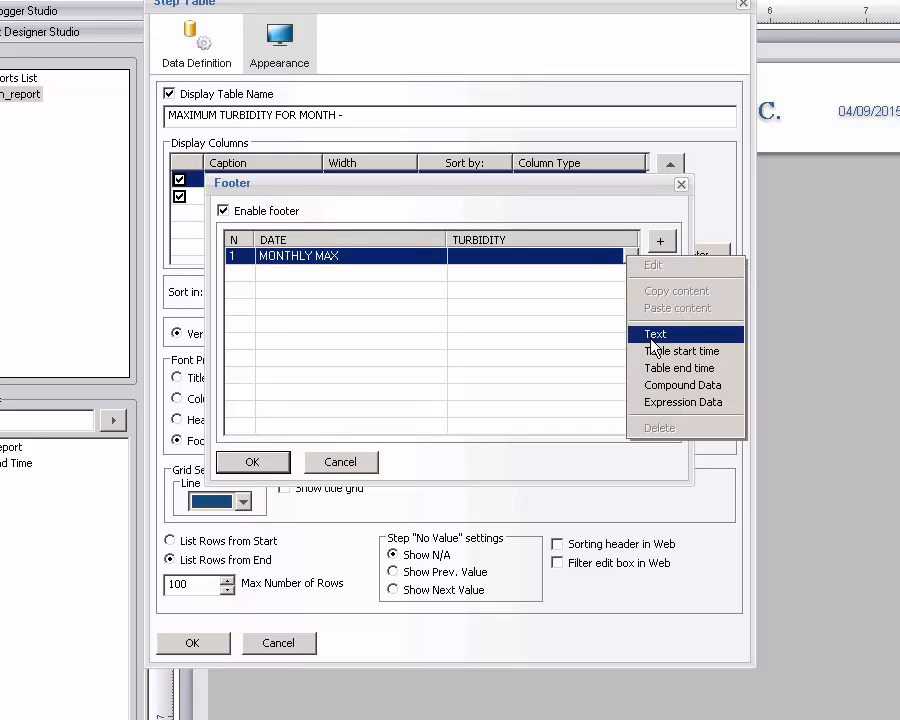
click(657, 390)
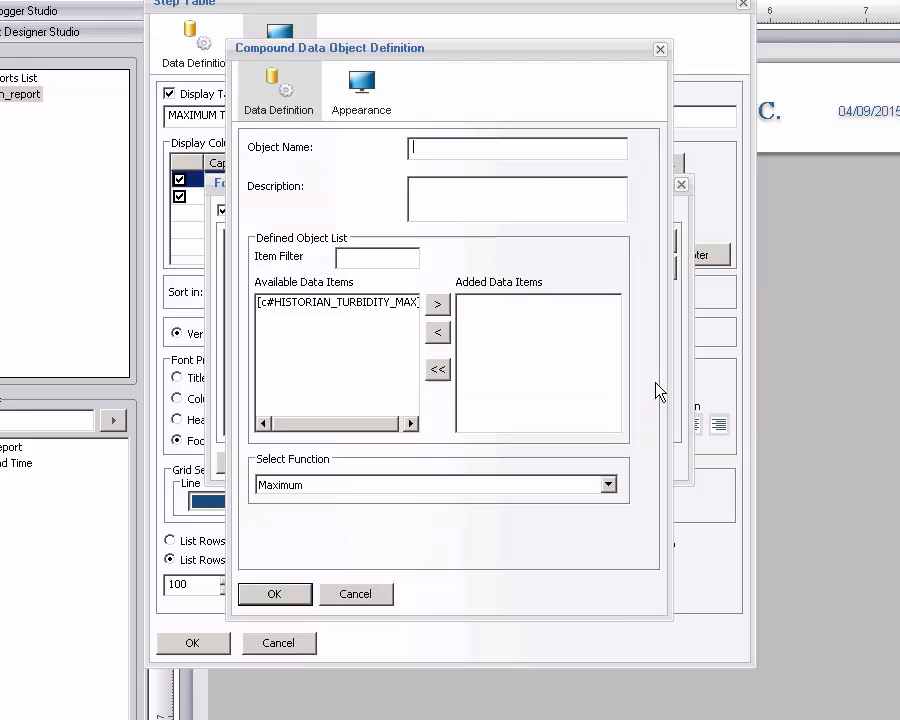
click(386, 304)
click(440, 306)
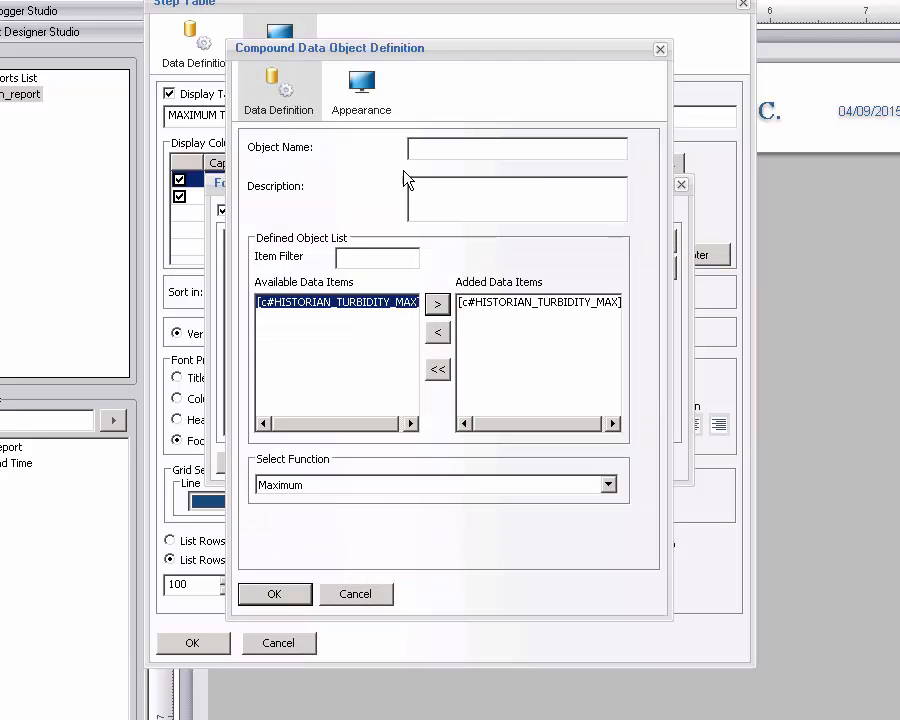
click(418, 147)
text(HISTORIAN_)
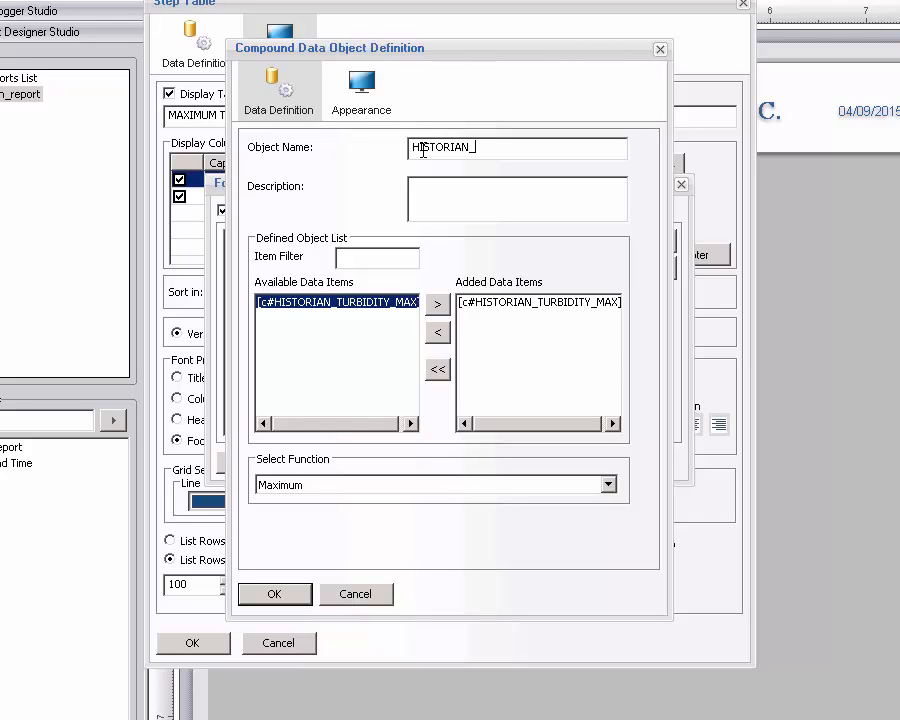
text(TURBIDITY_MONTH)
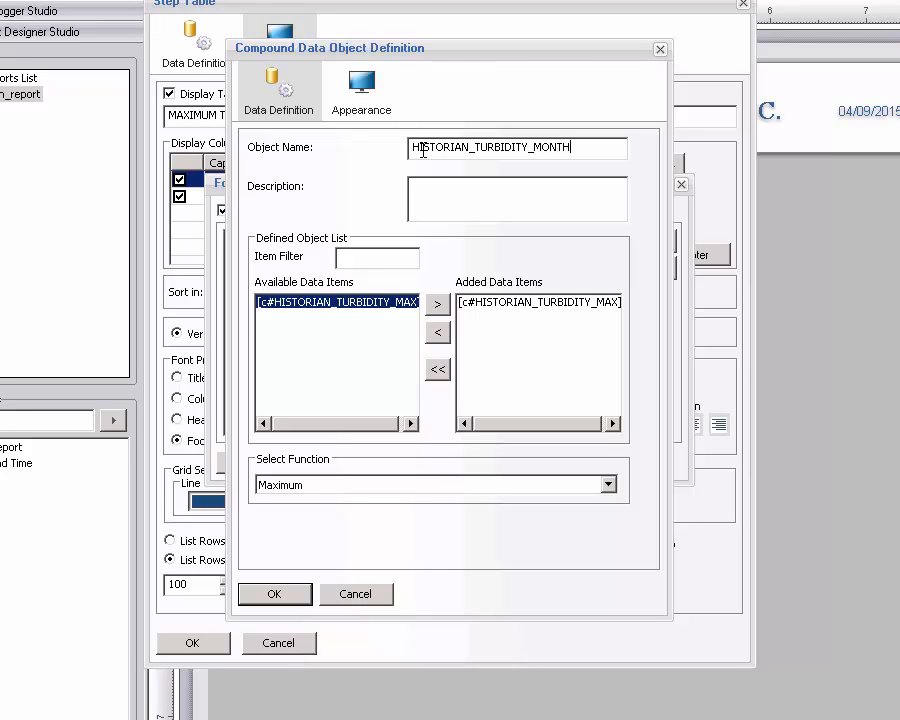
click(275, 594)
click(250, 463)
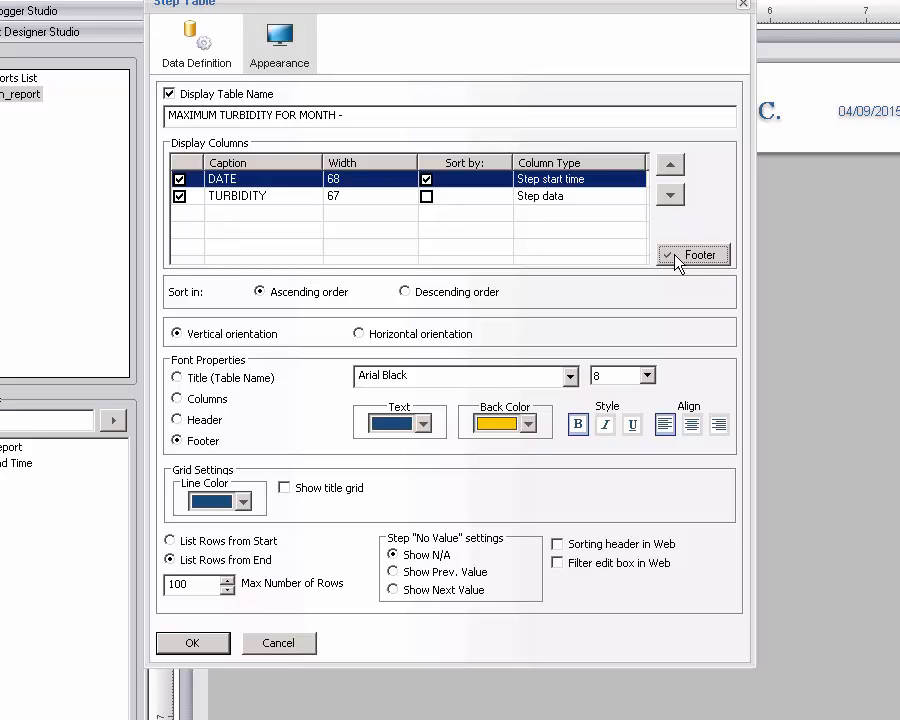
Apply the step table settings and cancel an unneeded dynamic text field.
click(192, 643)
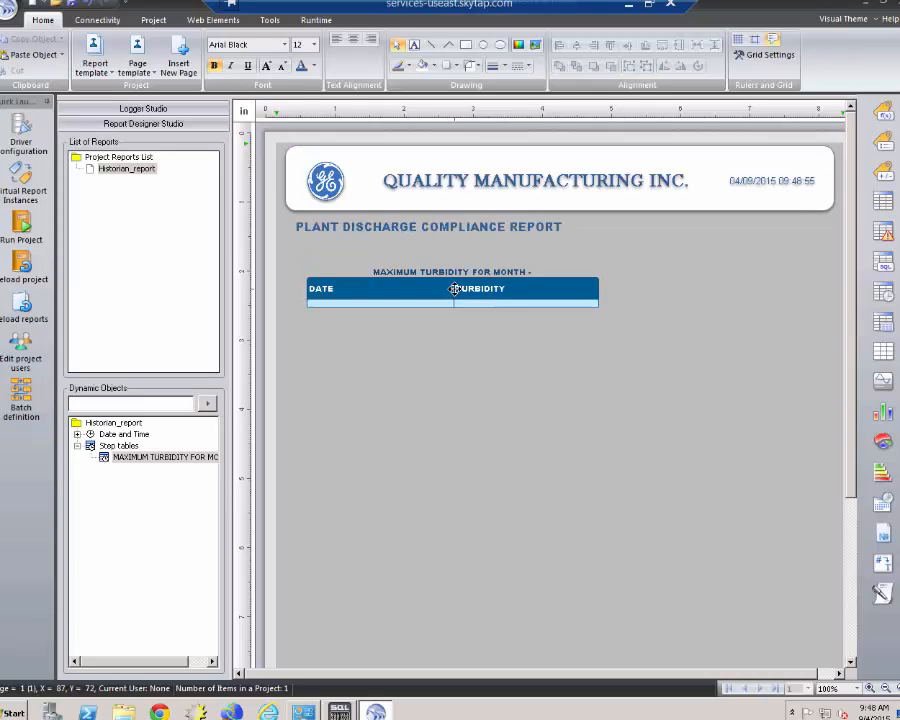
click(455, 289)
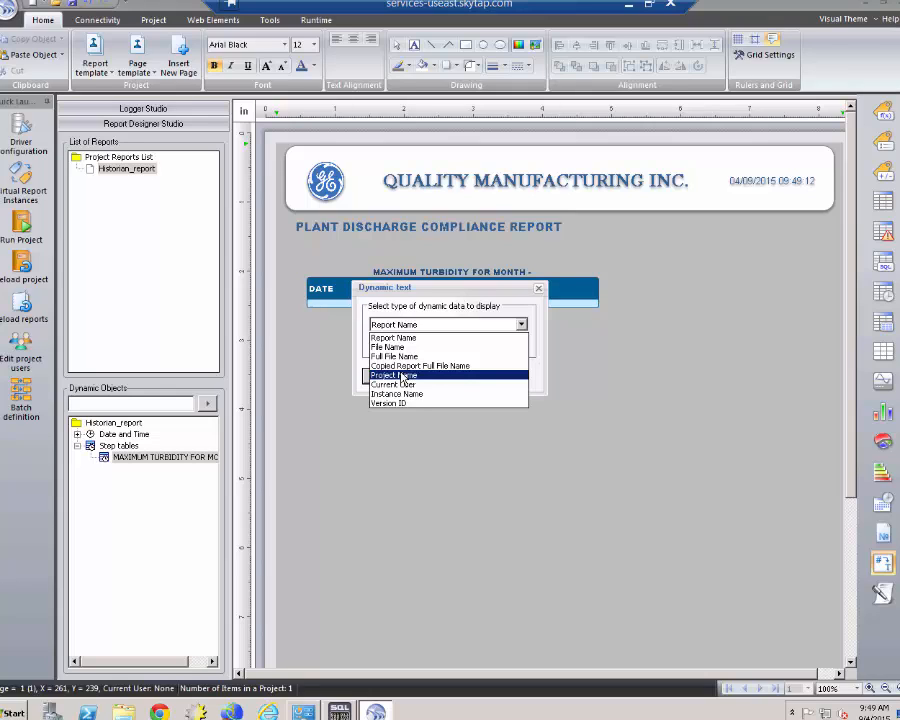
click(608, 441)
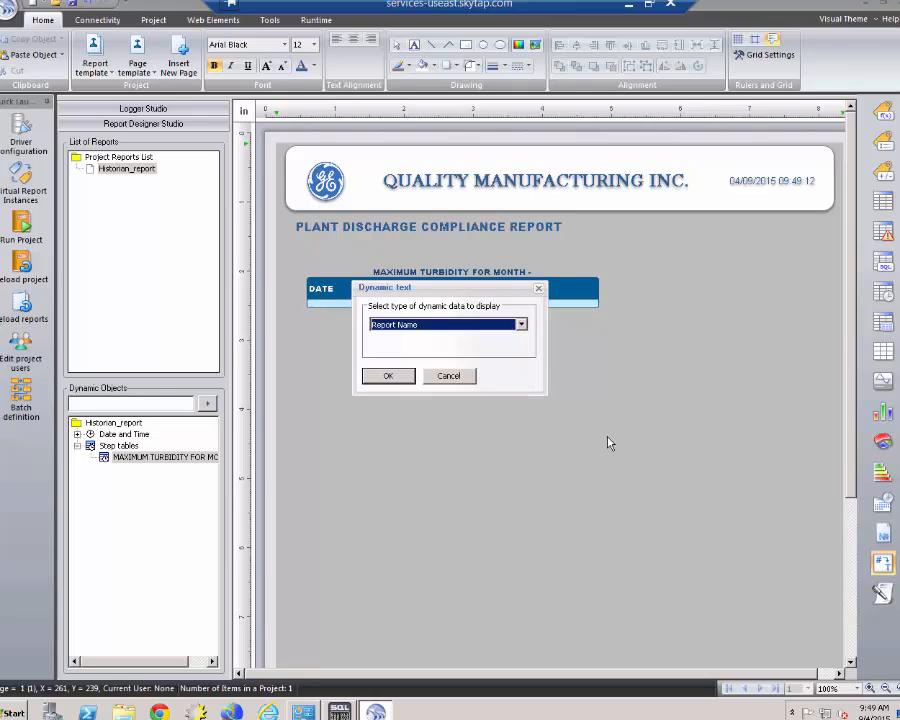
click(463, 379)
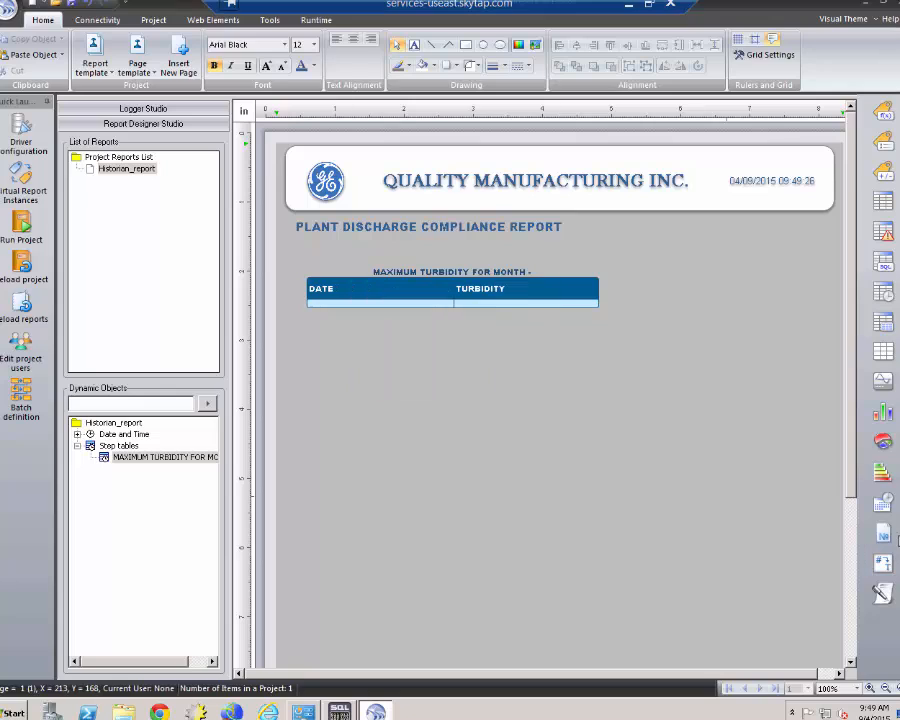
click(883, 504)
Add a REP_START date field for the report-period start month right after the table title.
drag(538, 270, 595, 282)
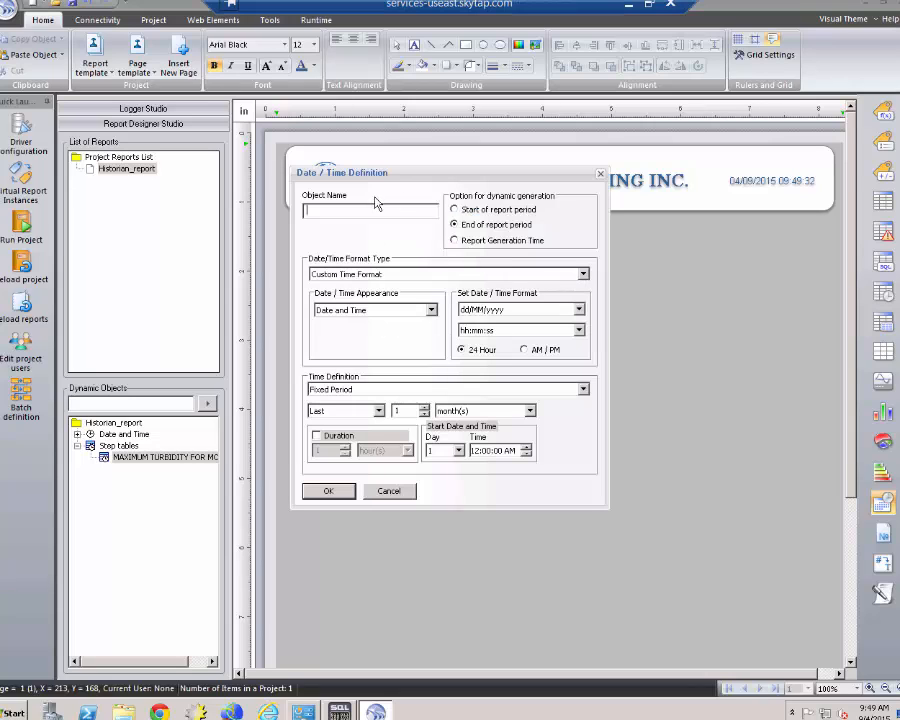
click(465, 212)
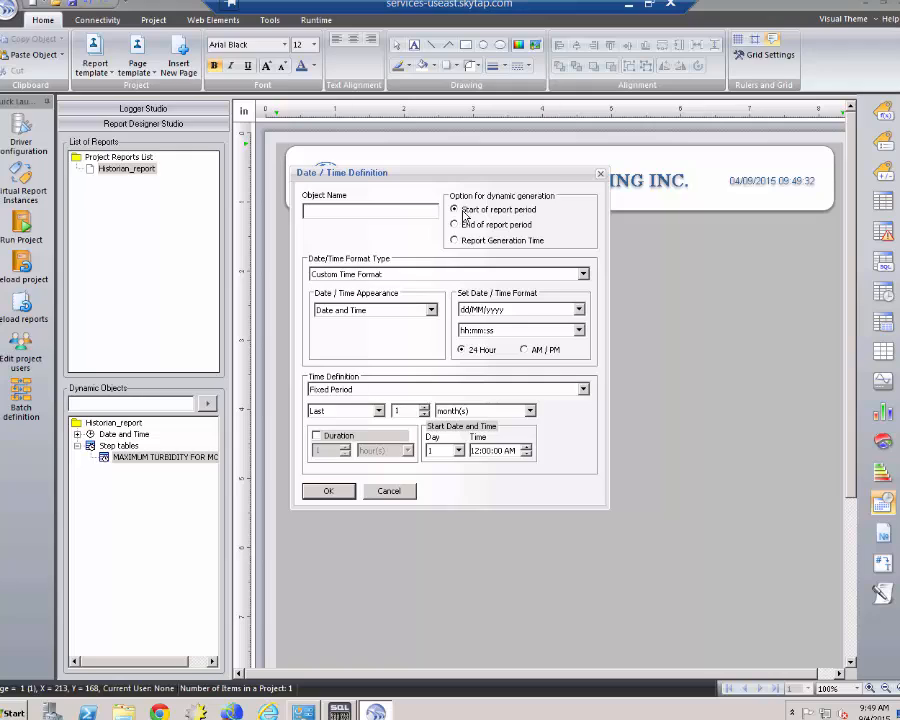
click(410, 210)
text(REP_START)
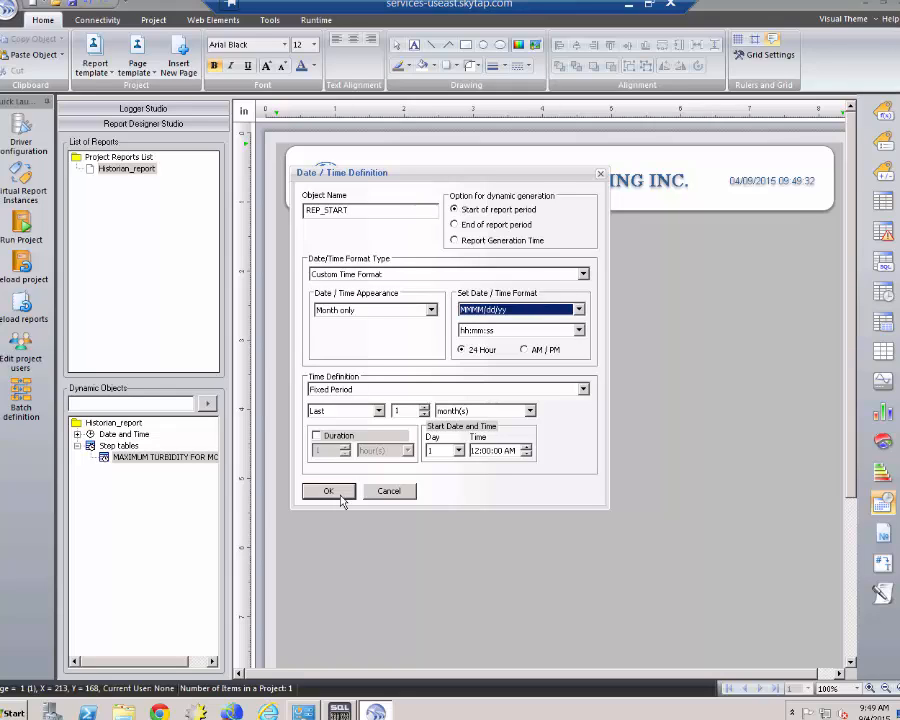
click(330, 491)
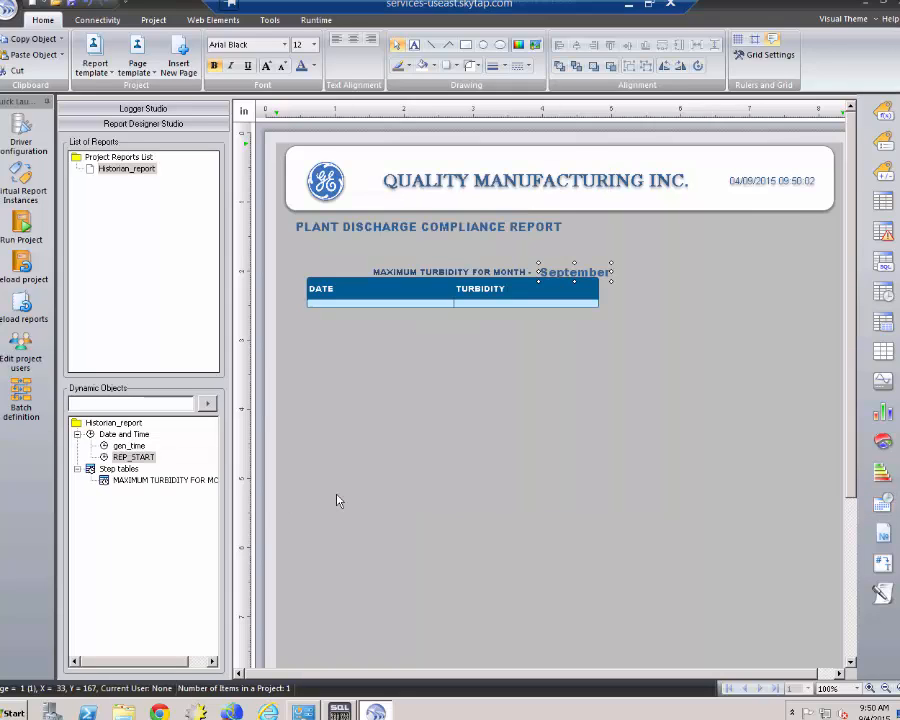
drag(588, 268, 580, 267)
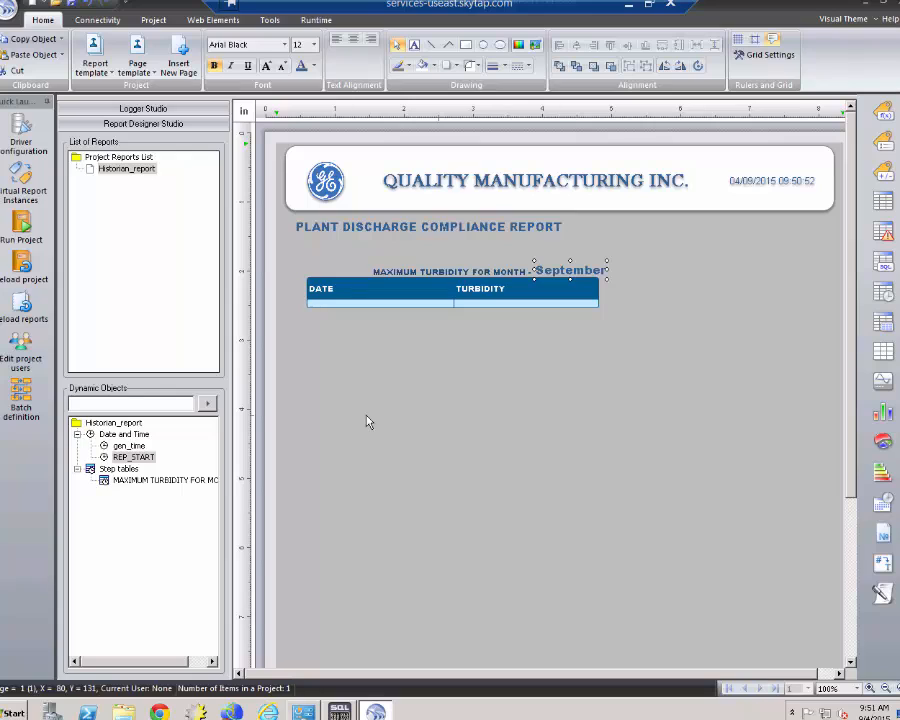
Start a chart and create a DAILY_MAX aggregate filter taking the maximum every 1 day.
click(886, 385)
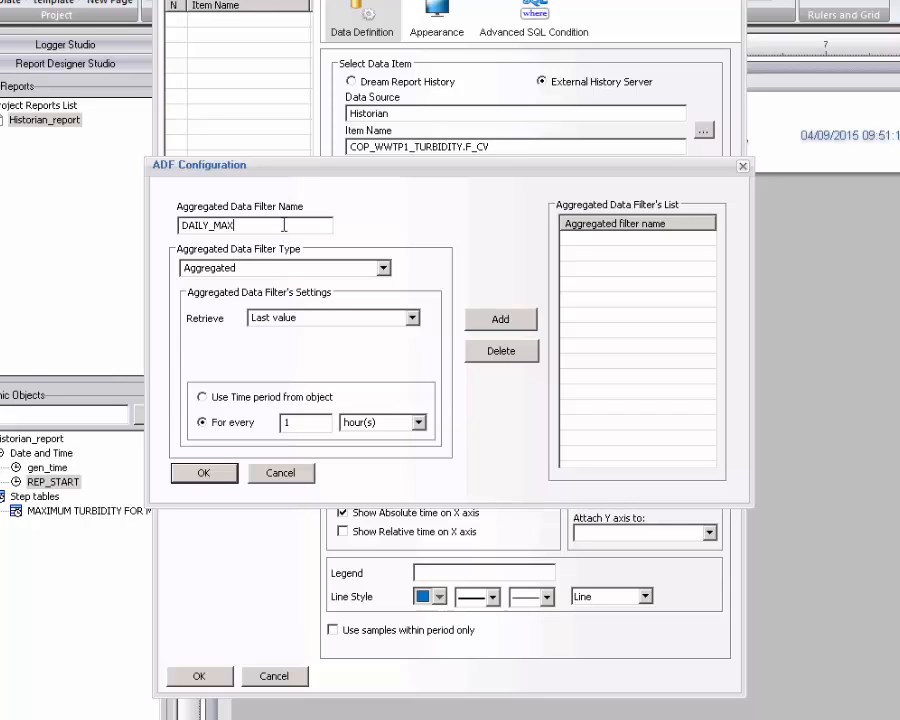
click(300, 317)
click(283, 359)
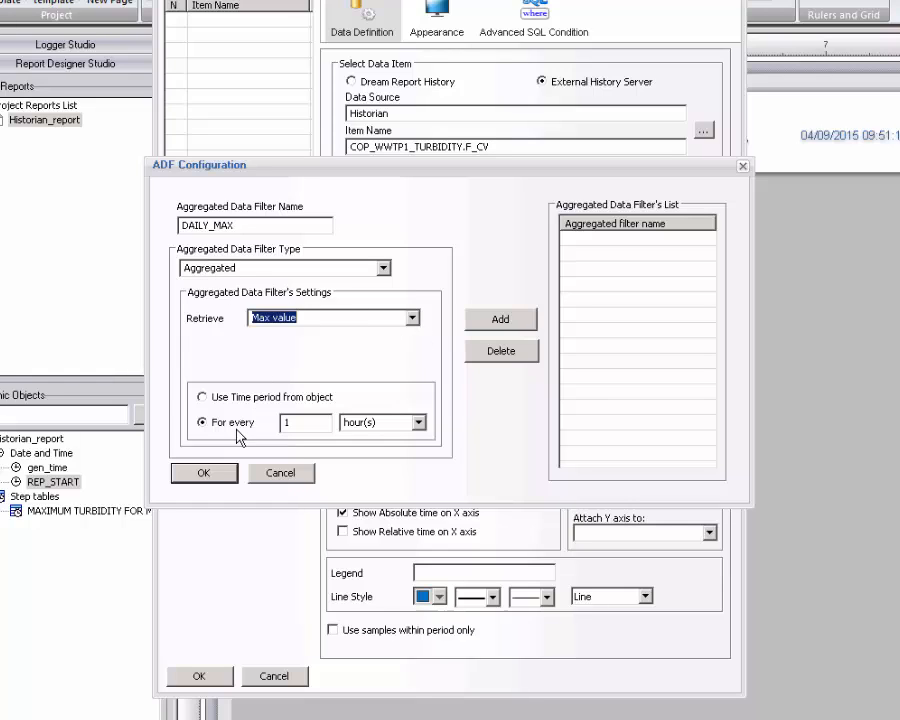
click(418, 423)
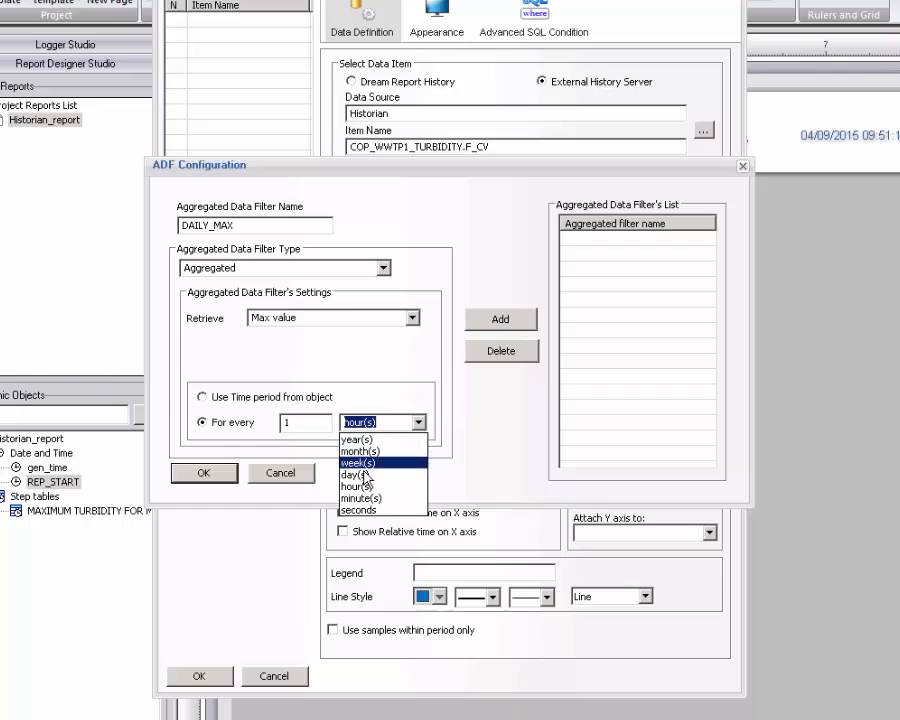
click(364, 472)
click(500, 320)
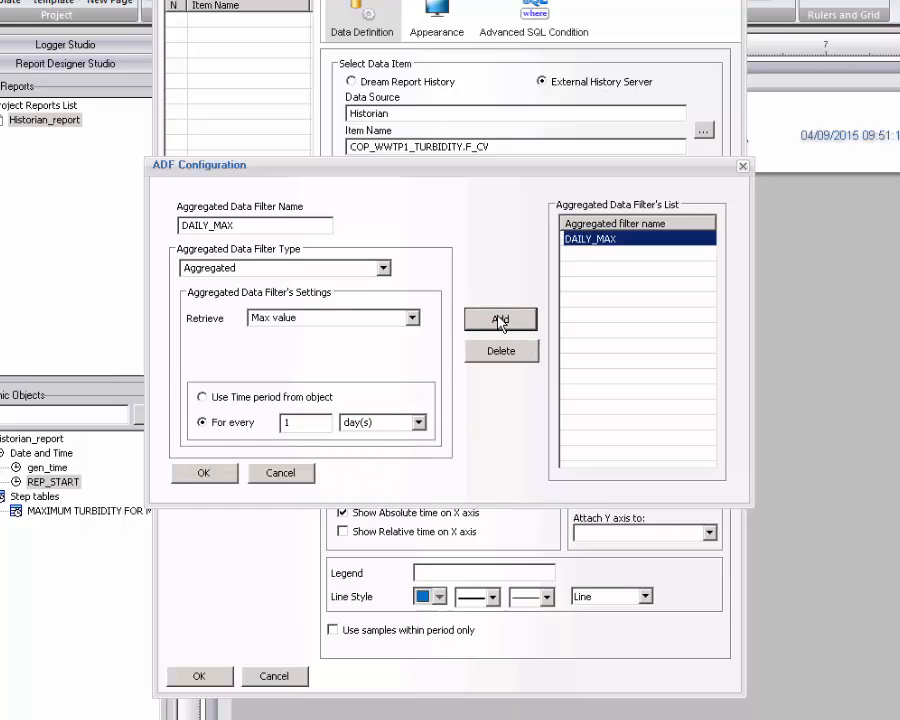
click(204, 473)
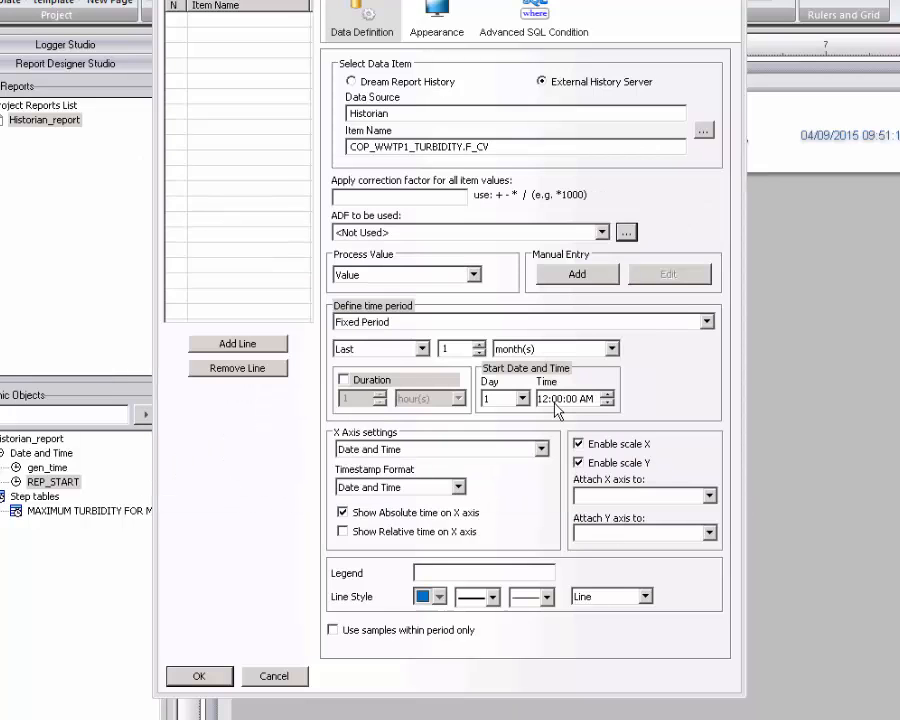
Apply DAILY_MAX to COP_WWTP1_TURBIDITY.F_CV and add it as a chart line.
click(603, 234)
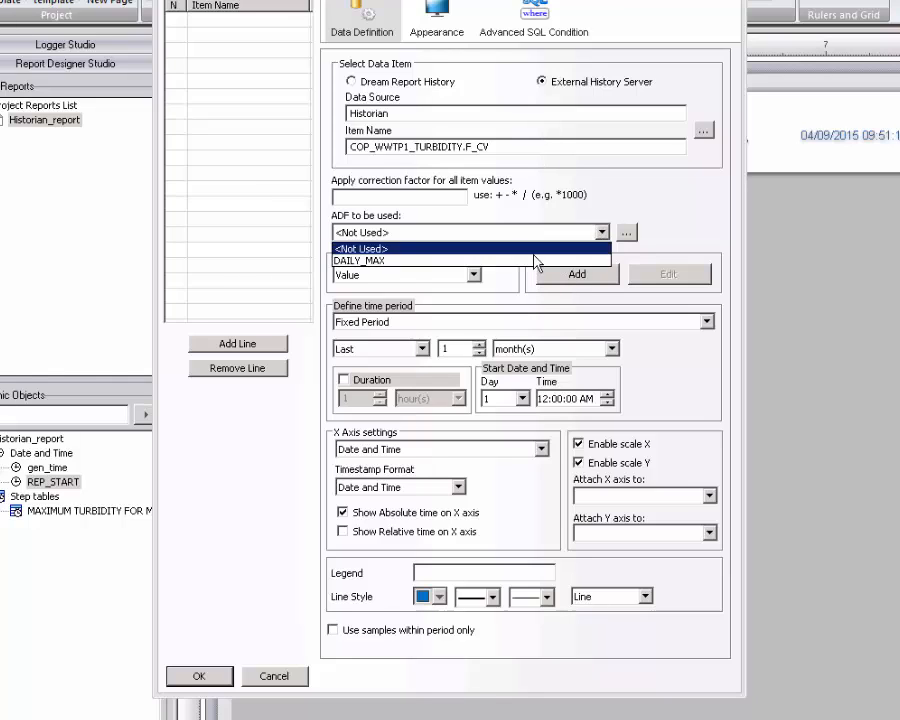
click(408, 256)
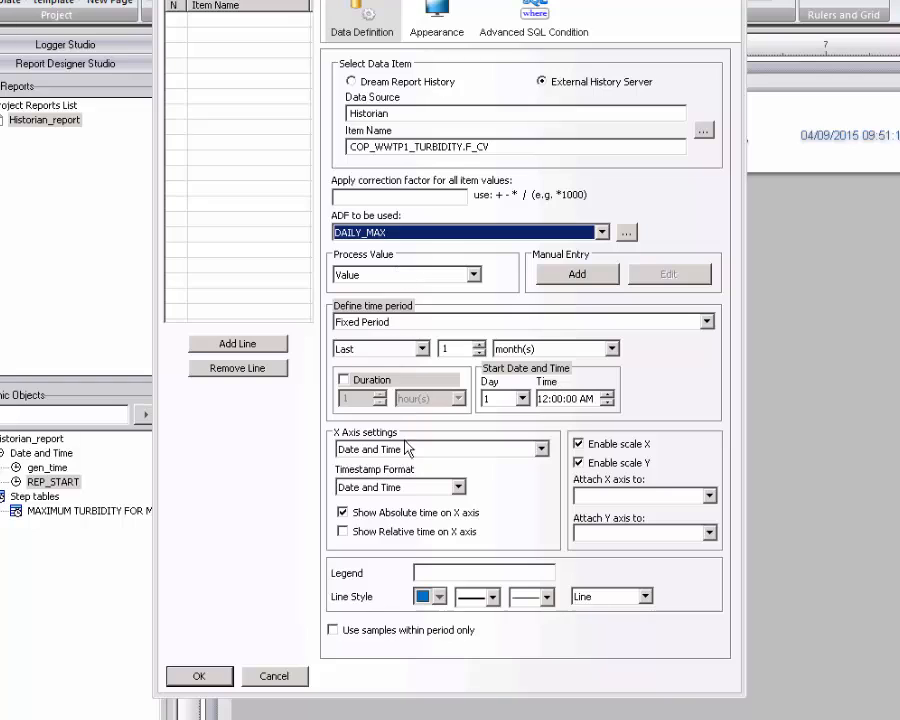
click(247, 345)
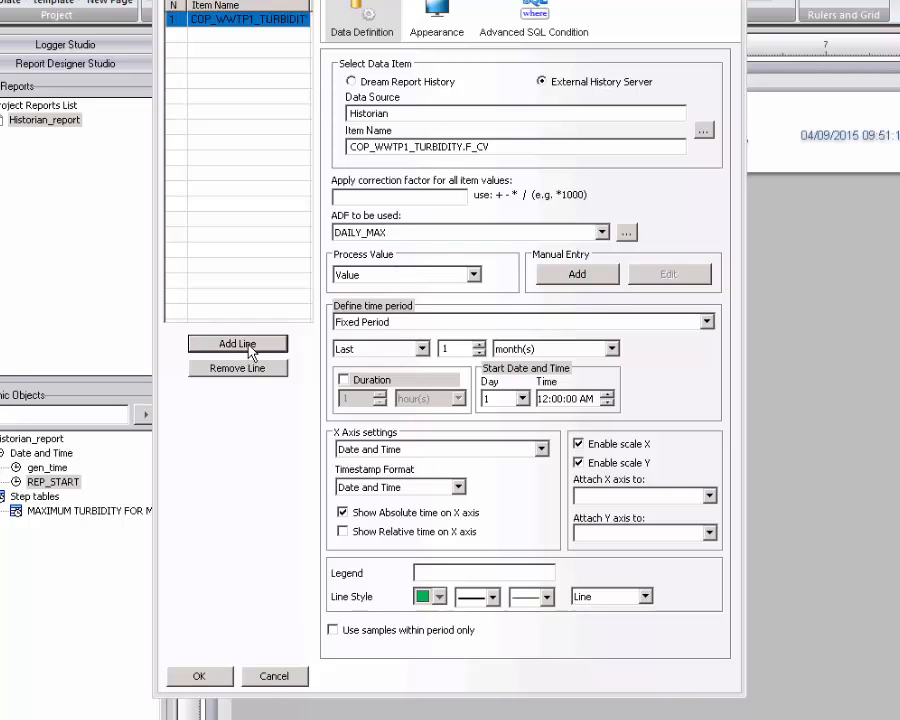
Title the trend chart 'TURBIIDTY DAILY MAXIMUM TREND', set Automatic zero-based scaling, and place it.
click(432, 16)
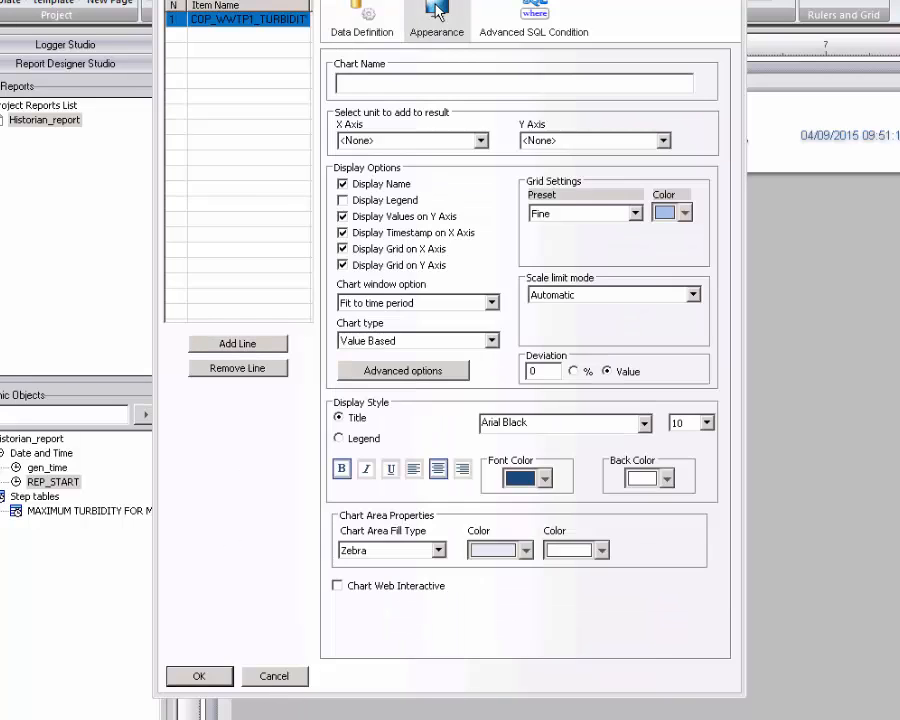
click(386, 84)
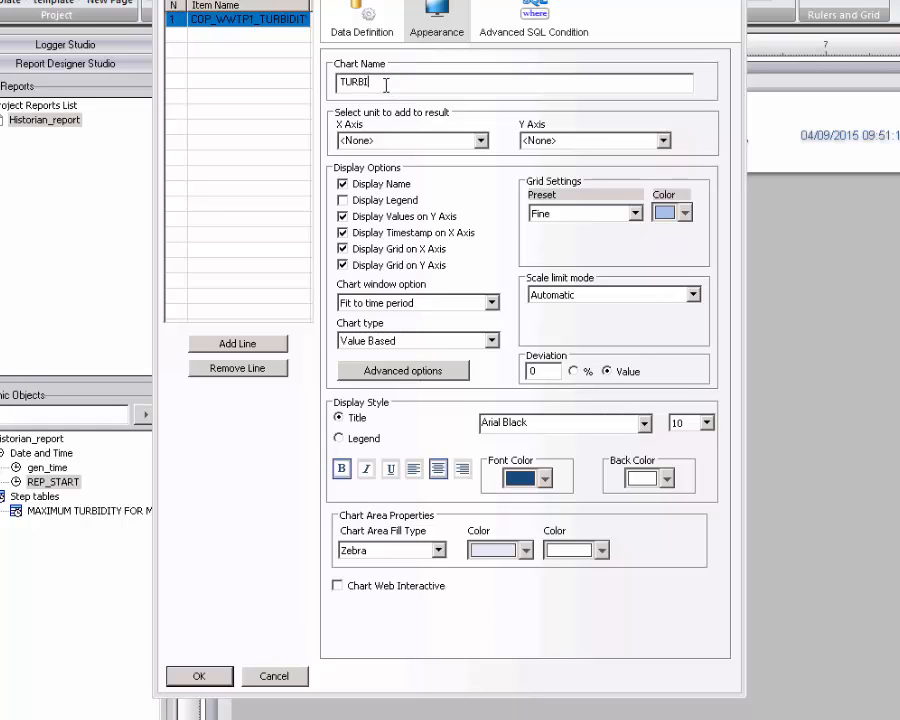
text(TURBIIDTY DAIL)
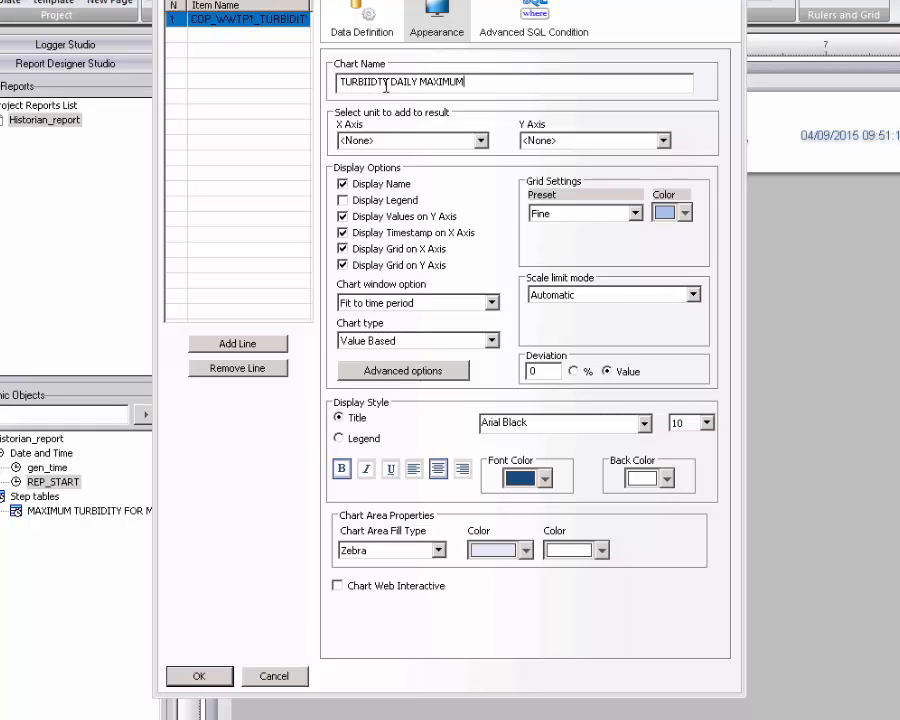
text(Y MAXIMUM TREND)
click(692, 295)
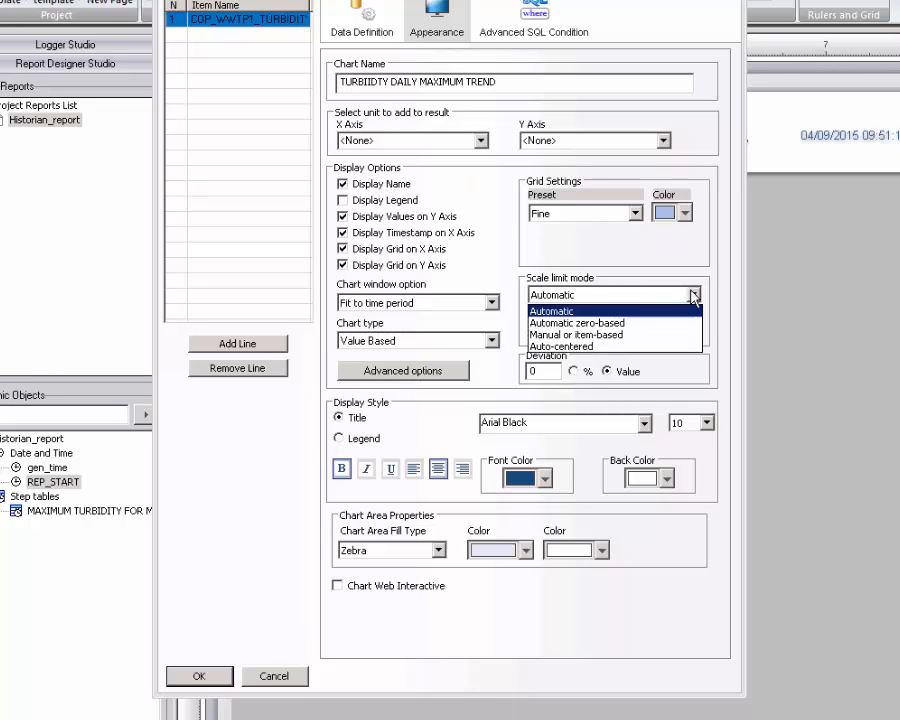
click(575, 323)
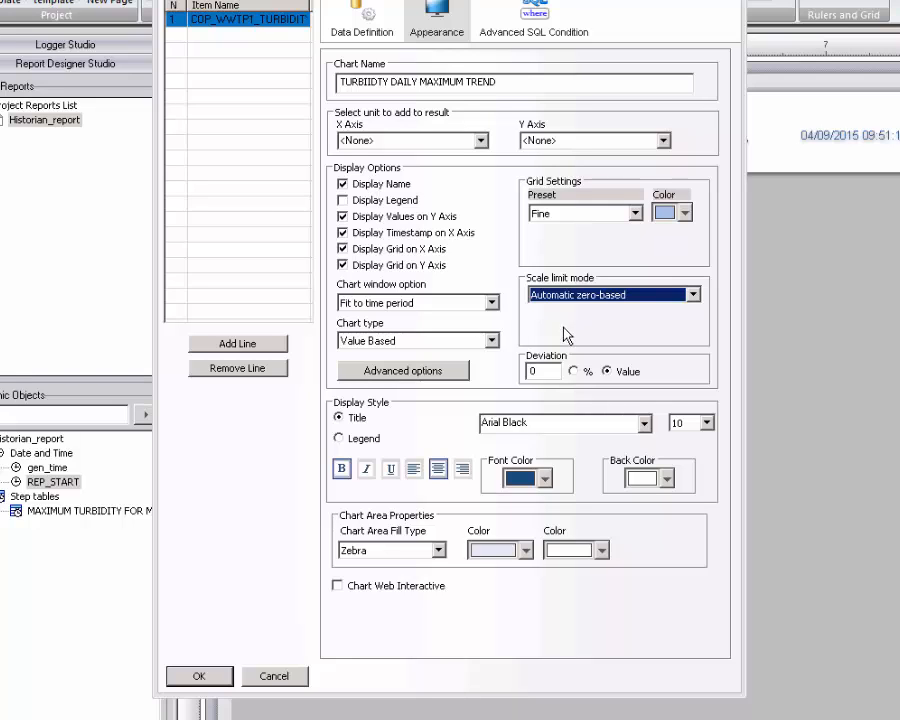
click(200, 676)
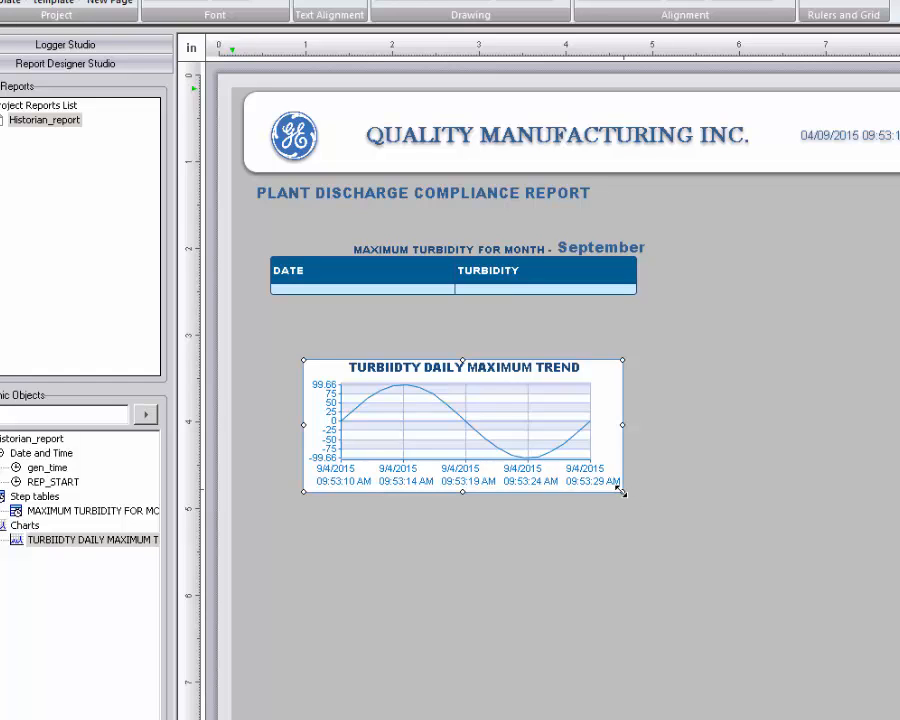
Stretch the trend chart across the page, narrow the step table's columns and move it right.
drag(622, 491, 884, 713)
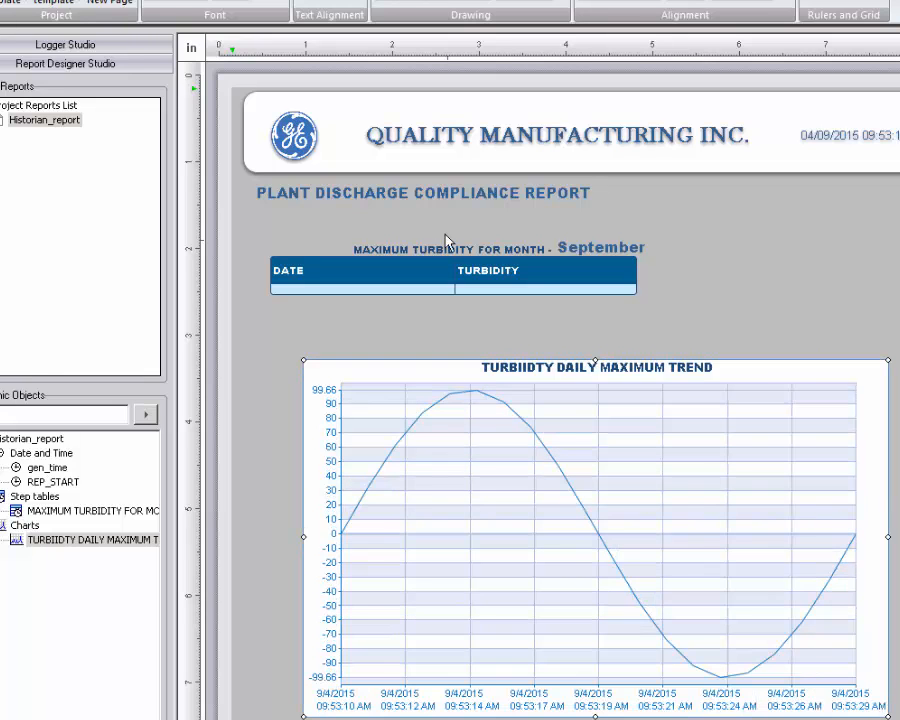
click(460, 266)
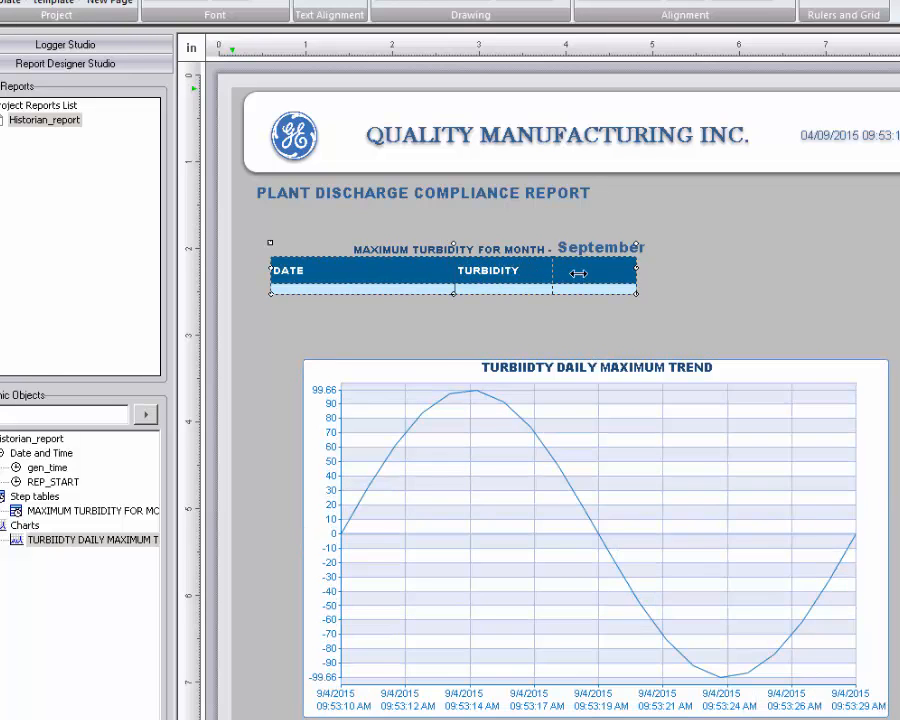
drag(577, 273, 454, 286)
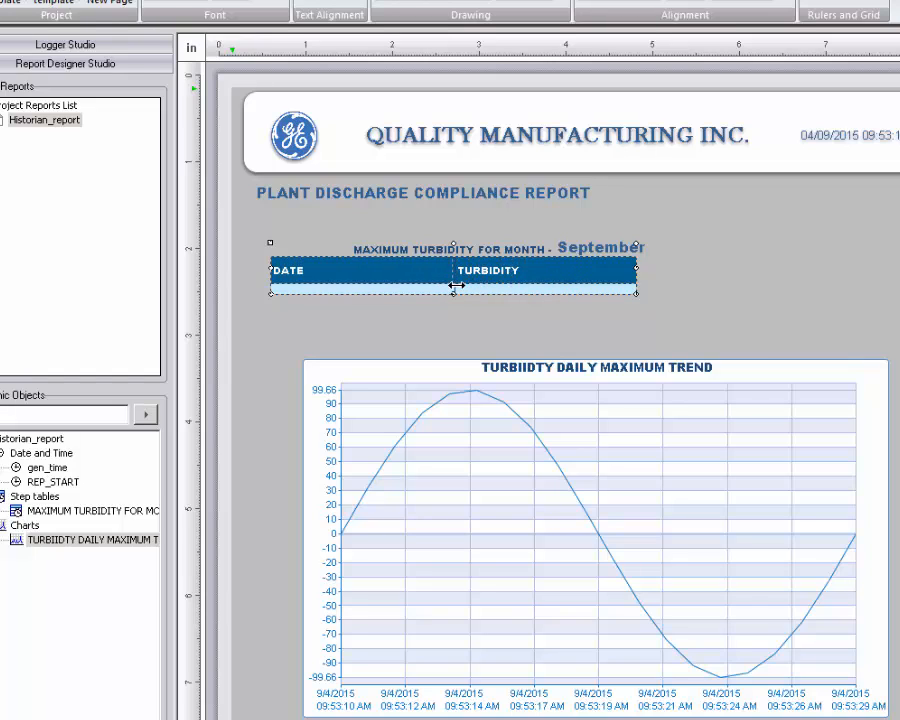
drag(526, 266, 700, 249)
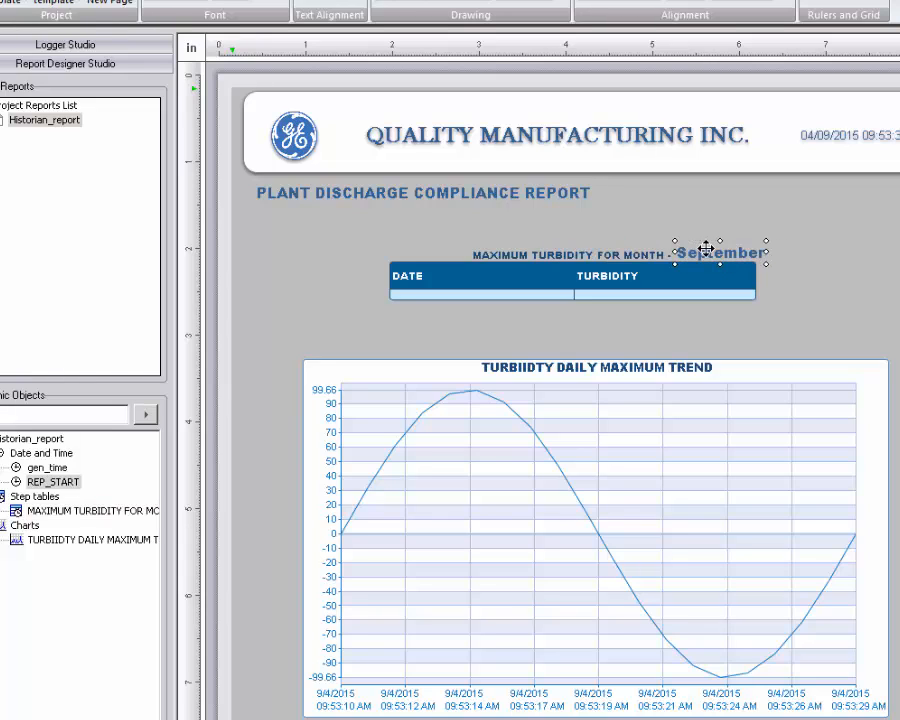
Set the September label's font size to 12.
click(282, 2)
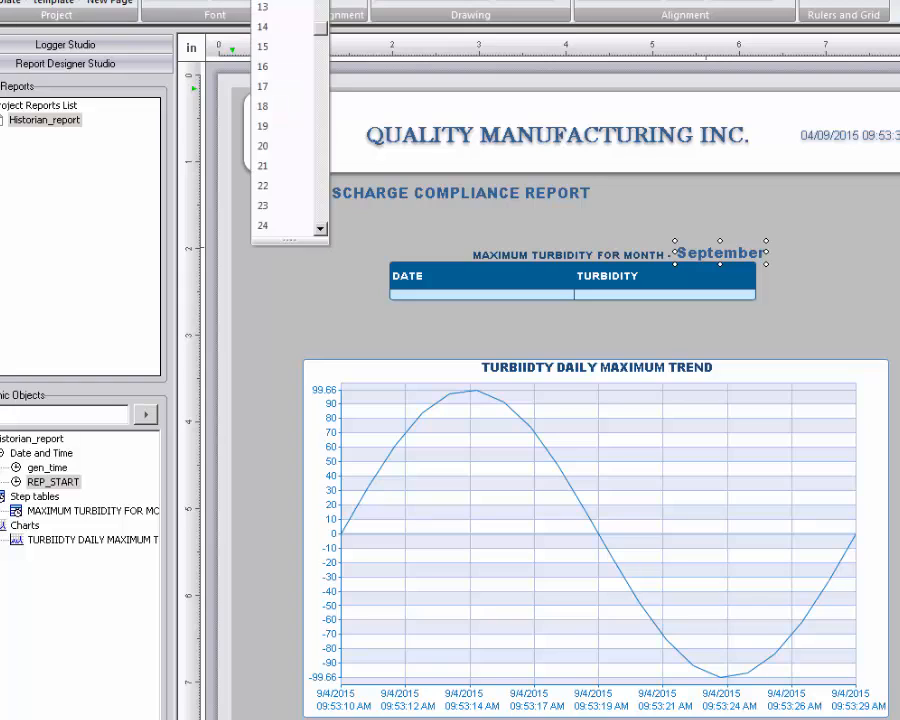
scroll(311, 12, up, 1)
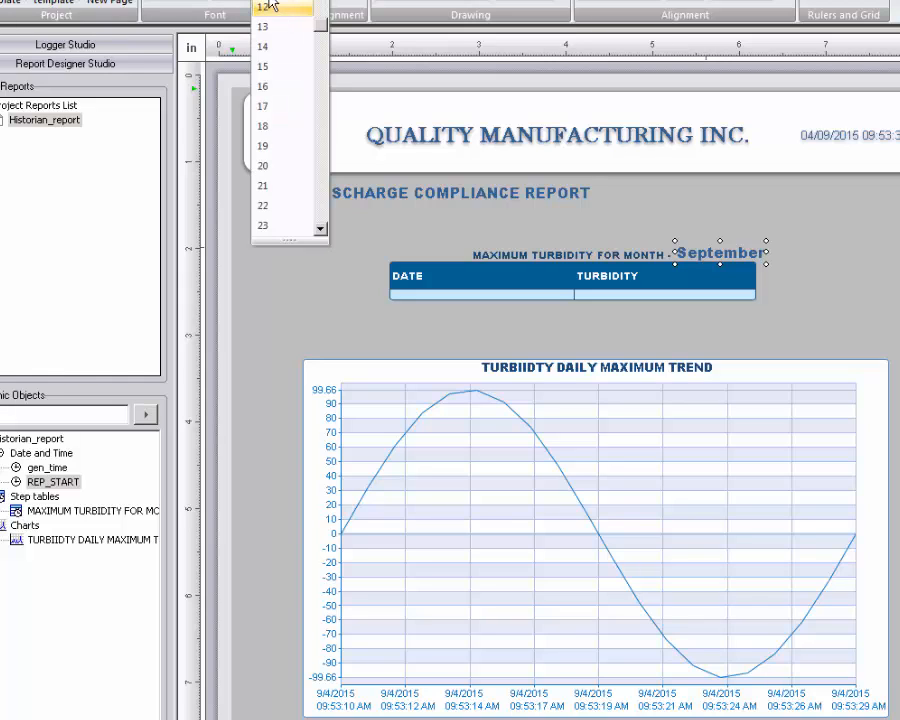
click(264, 7)
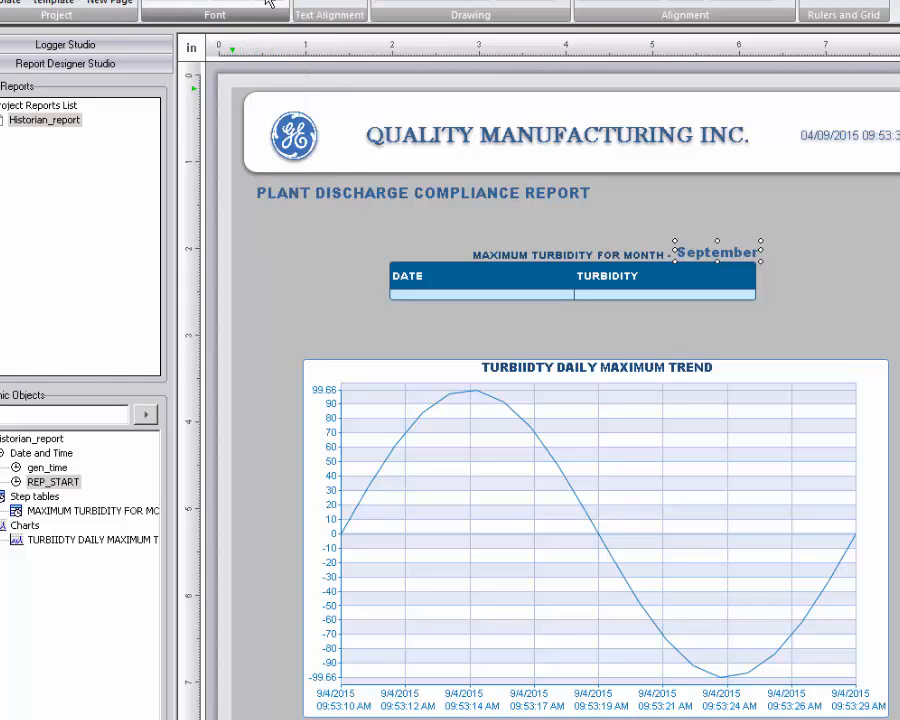
click(784, 293)
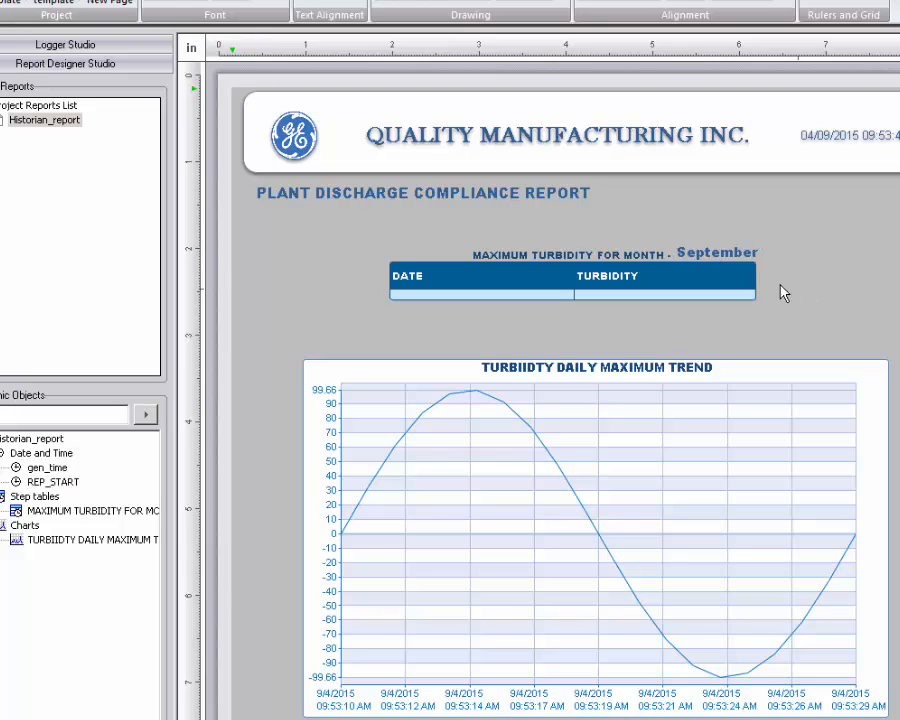
click(702, 250)
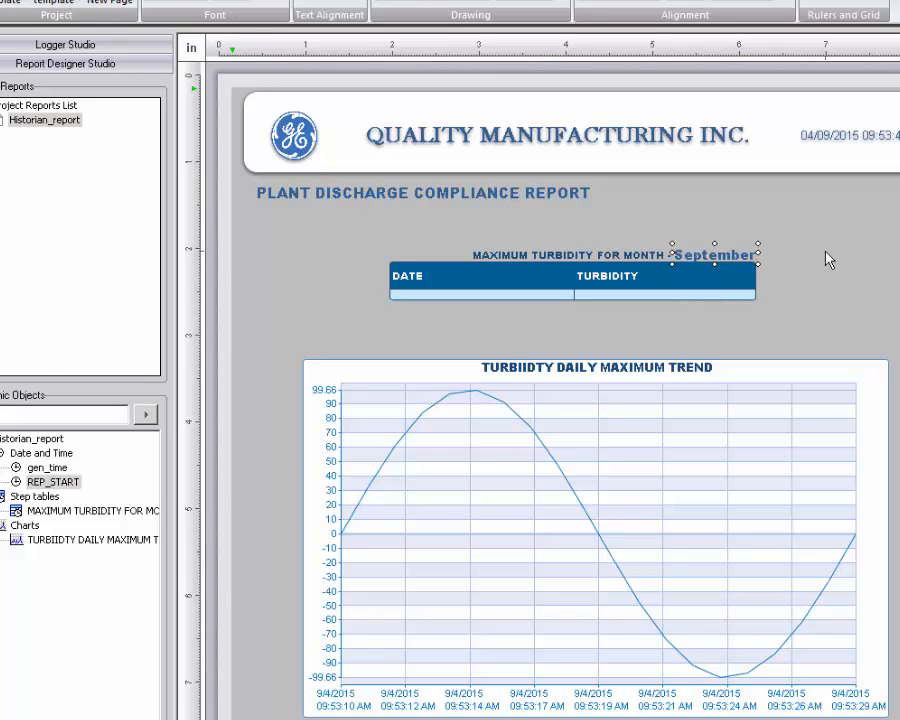
click(608, 336)
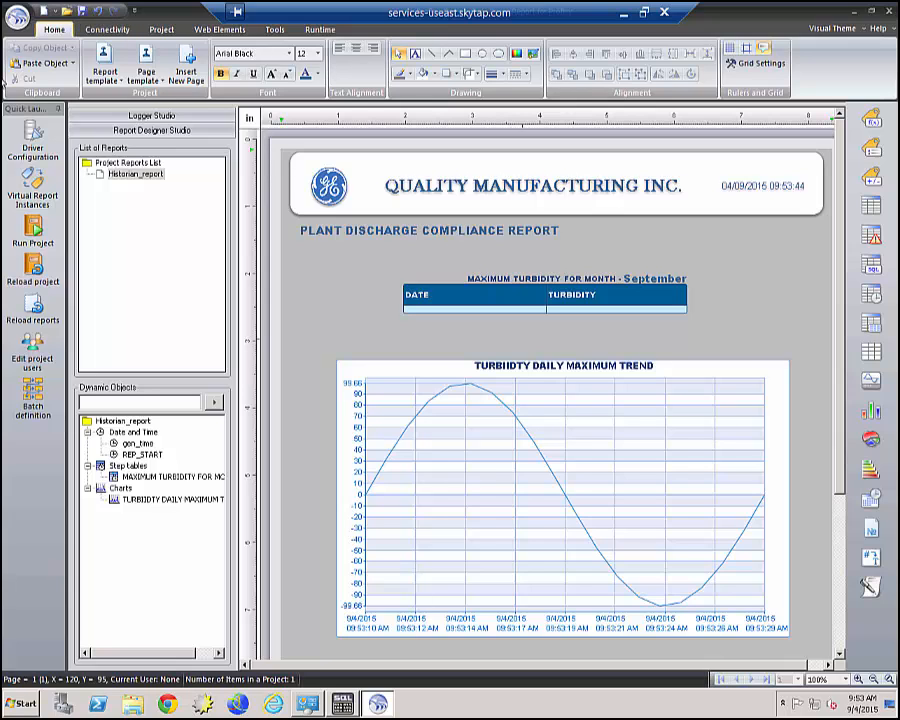
Add a new report renamed PA_CHARTS with 'Open report file after generation' ticked for PDF.
click(18, 26)
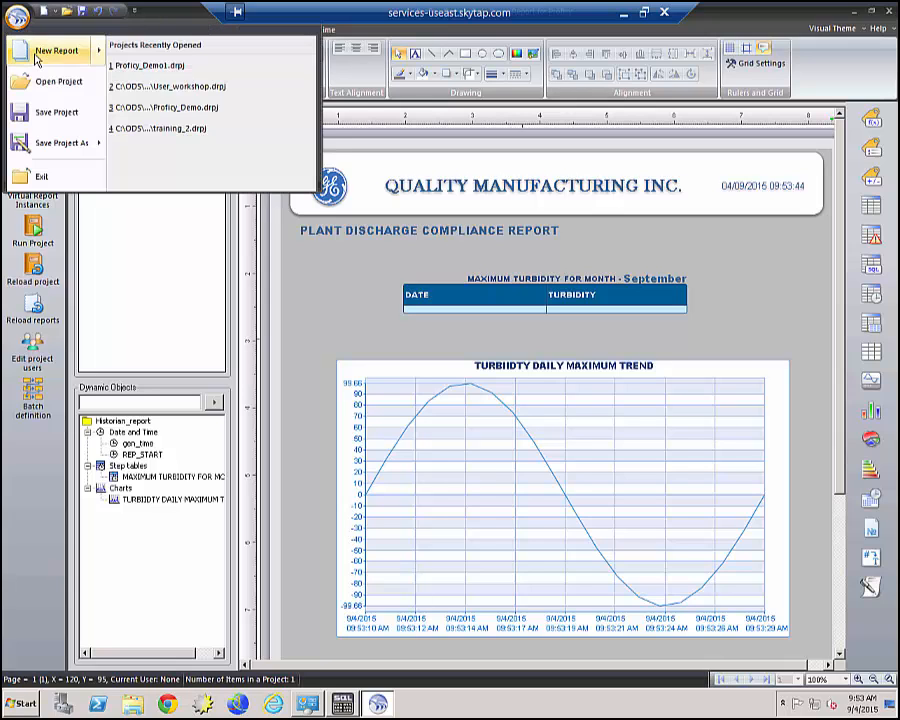
click(34, 54)
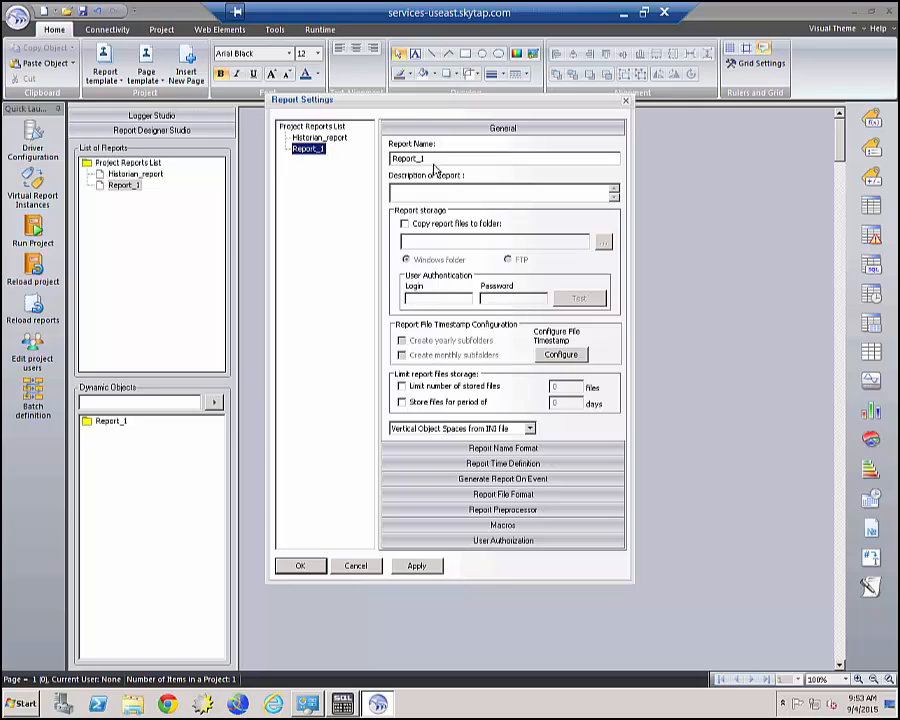
drag(435, 160, 360, 149)
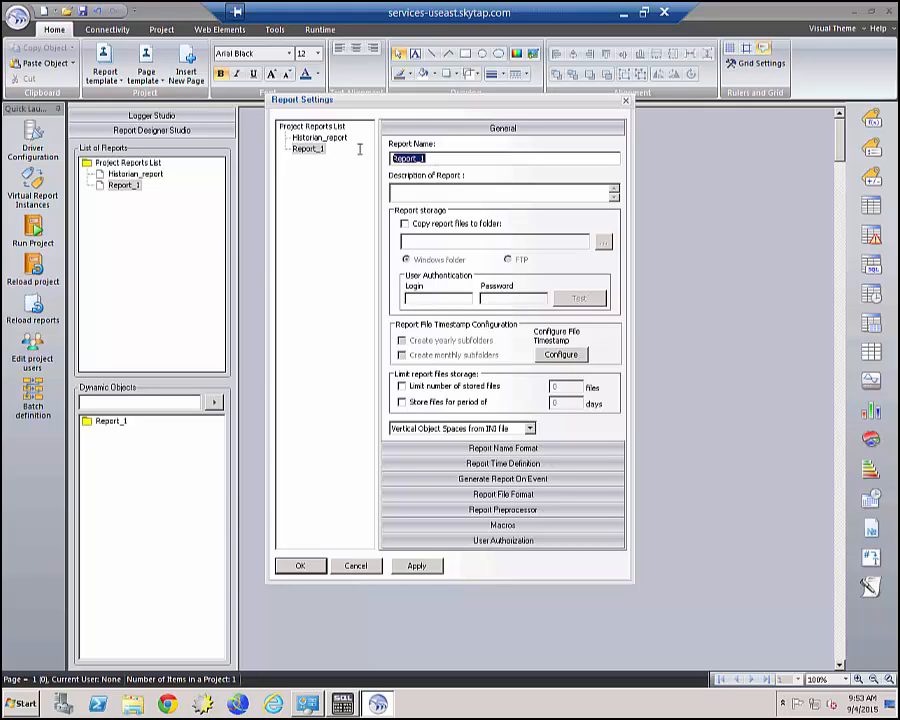
text(PLA)
text(CHARTS)
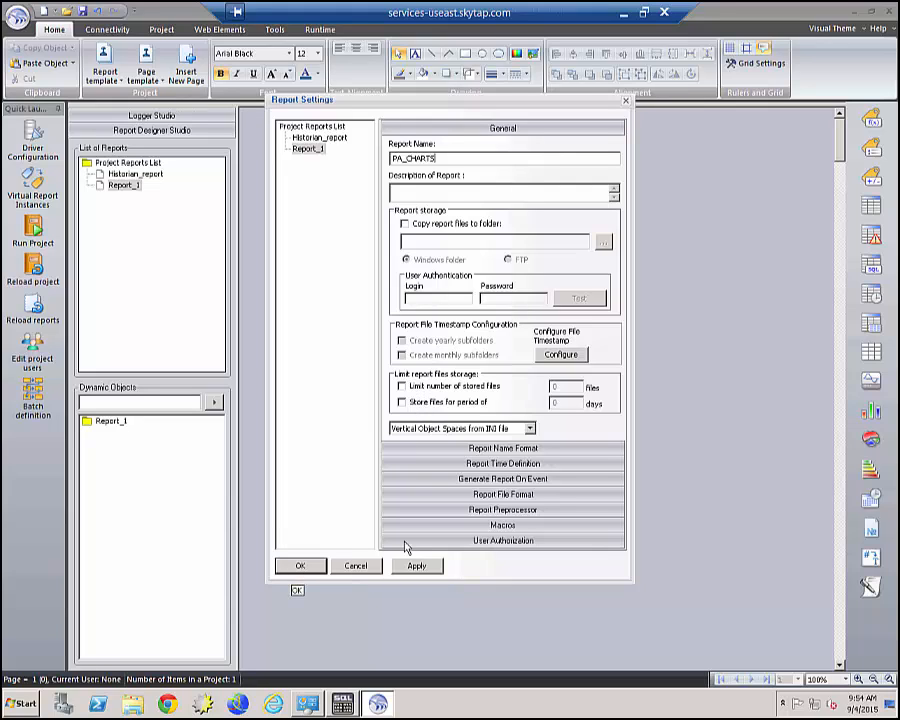
click(477, 495)
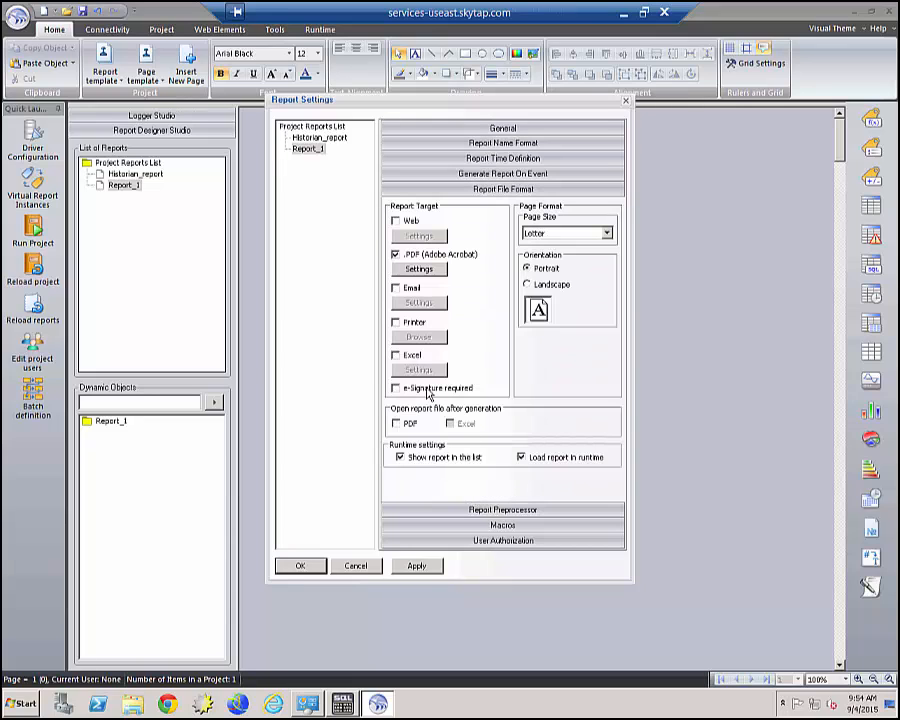
click(405, 423)
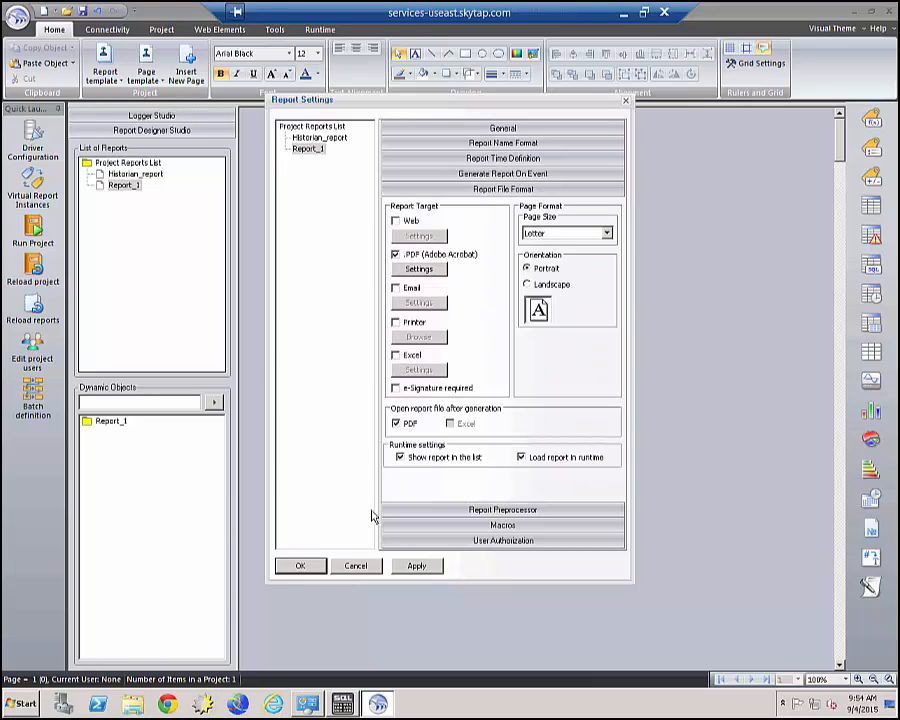
Confirm PA_CHARTS and apply the PA_quality_report.PTDR page template to its page.
click(300, 566)
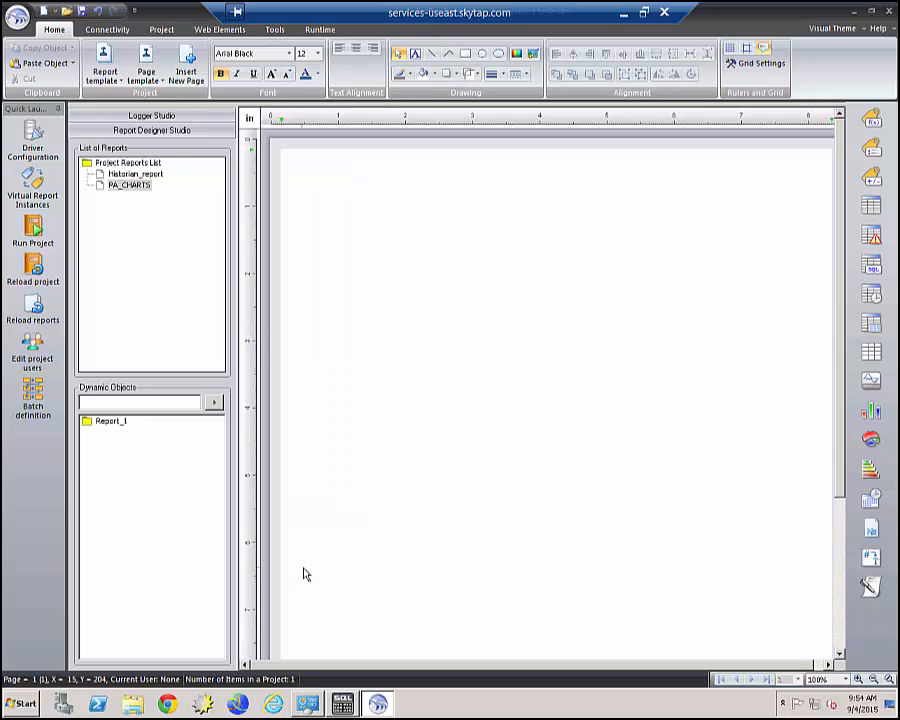
click(122, 186)
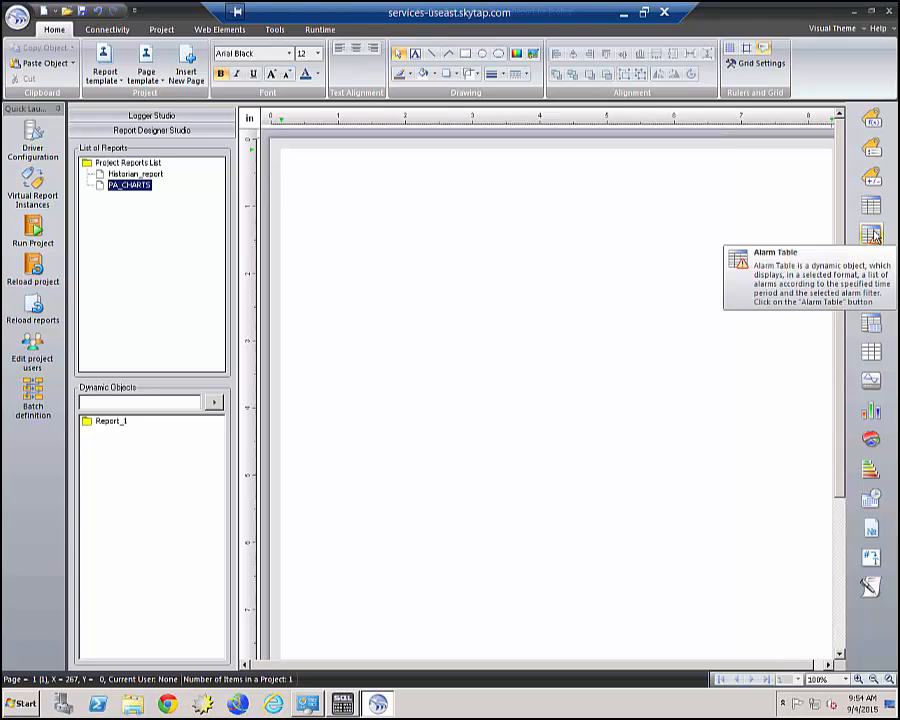
click(868, 413)
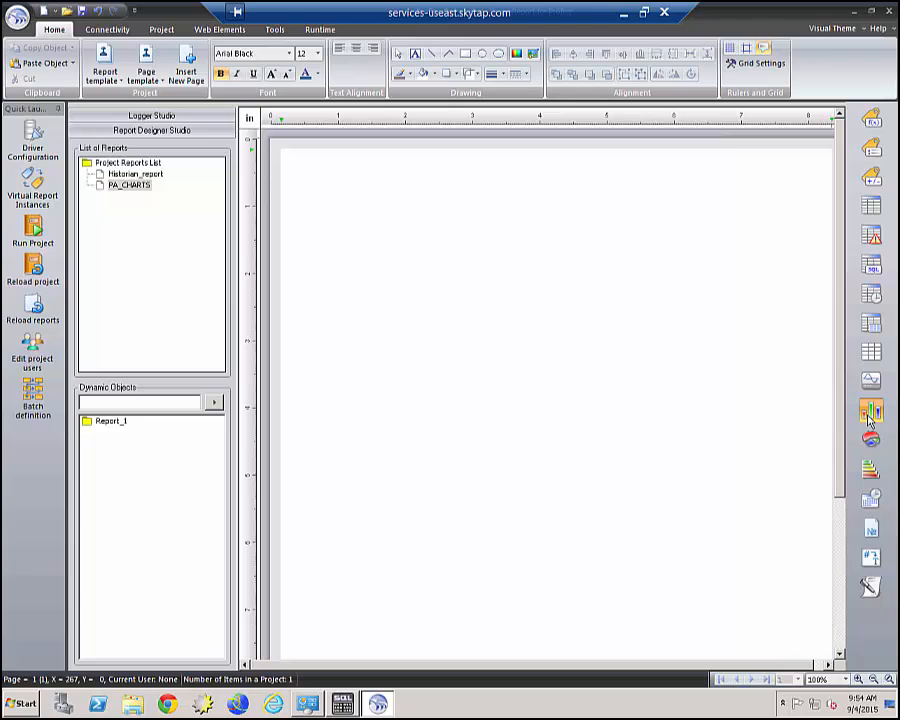
click(148, 75)
click(168, 140)
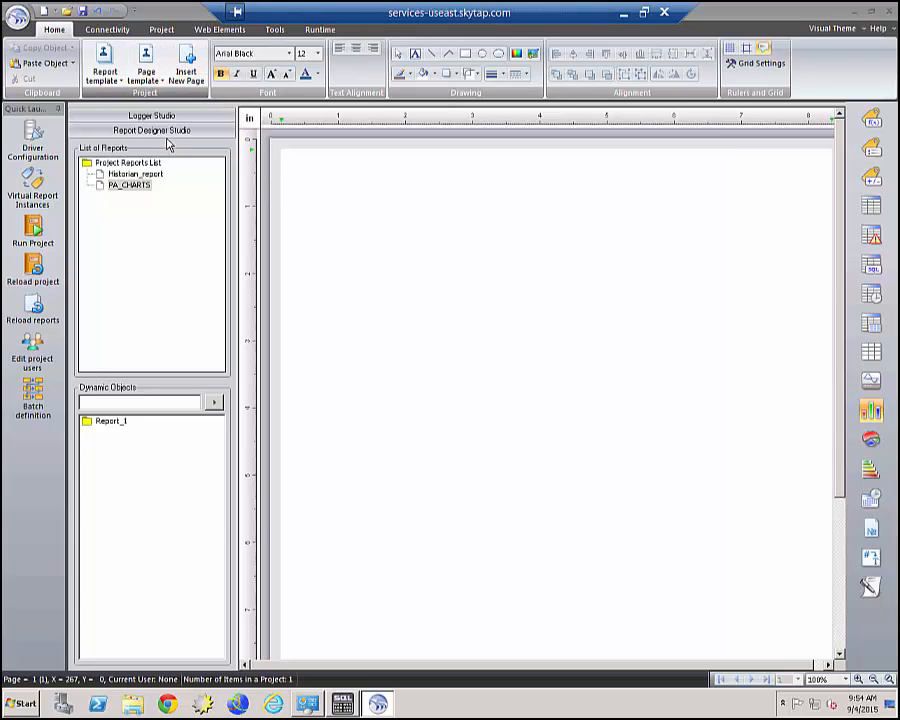
click(401, 277)
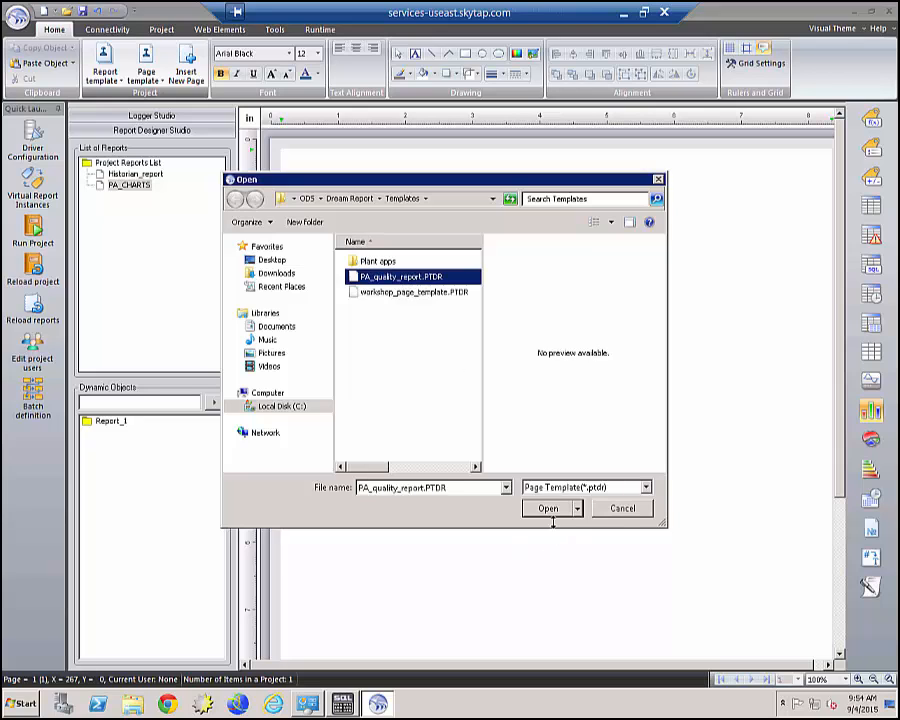
click(550, 514)
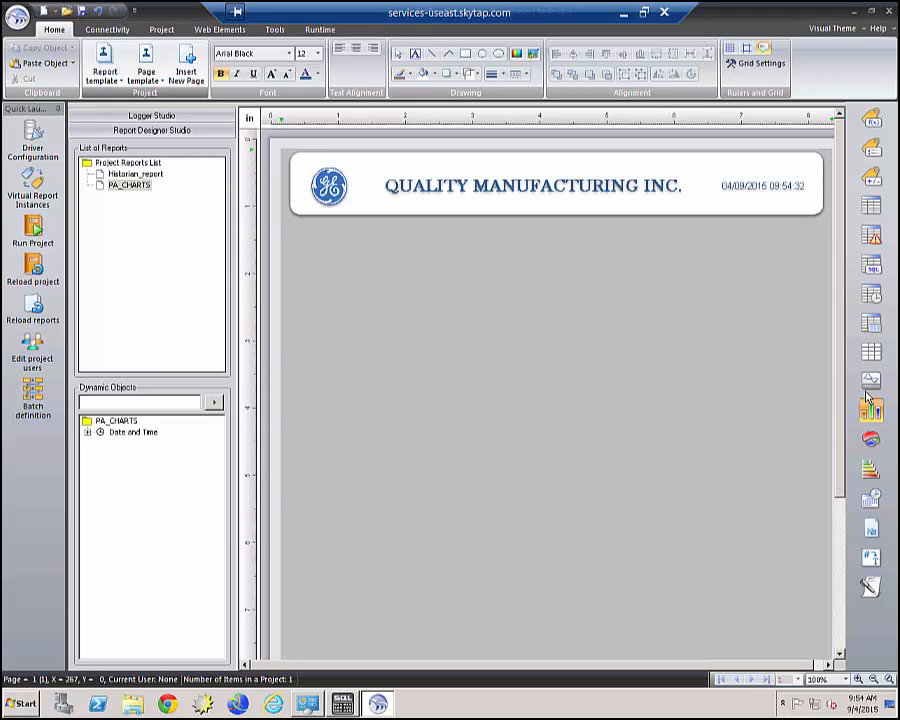
Draw a bar graph below the header reading Actual_Bad_Items from ODBC_productionPlan.
drag(390, 251, 772, 506)
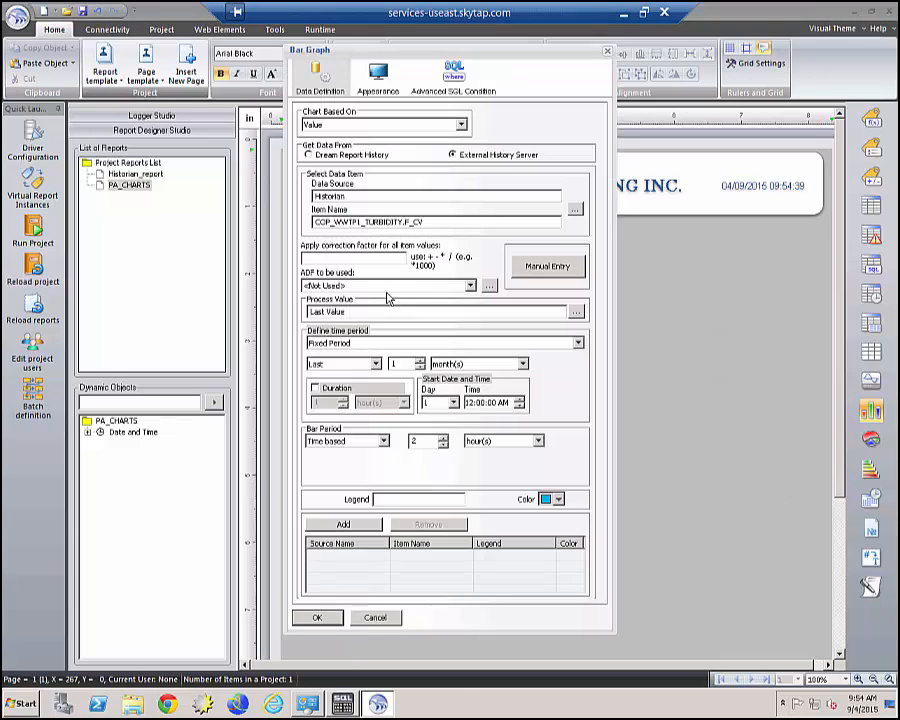
click(575, 208)
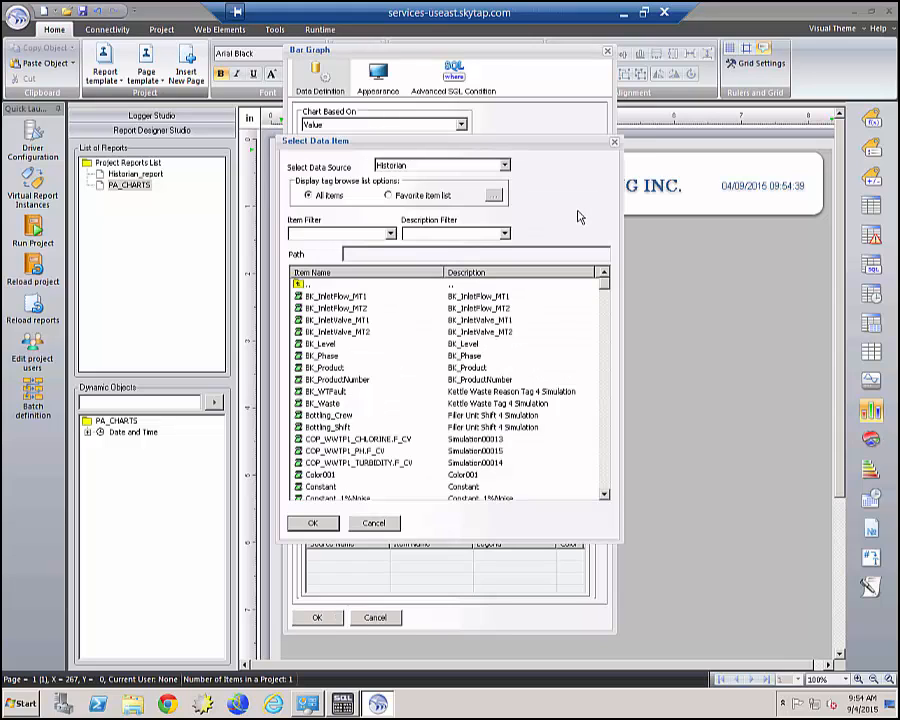
click(504, 165)
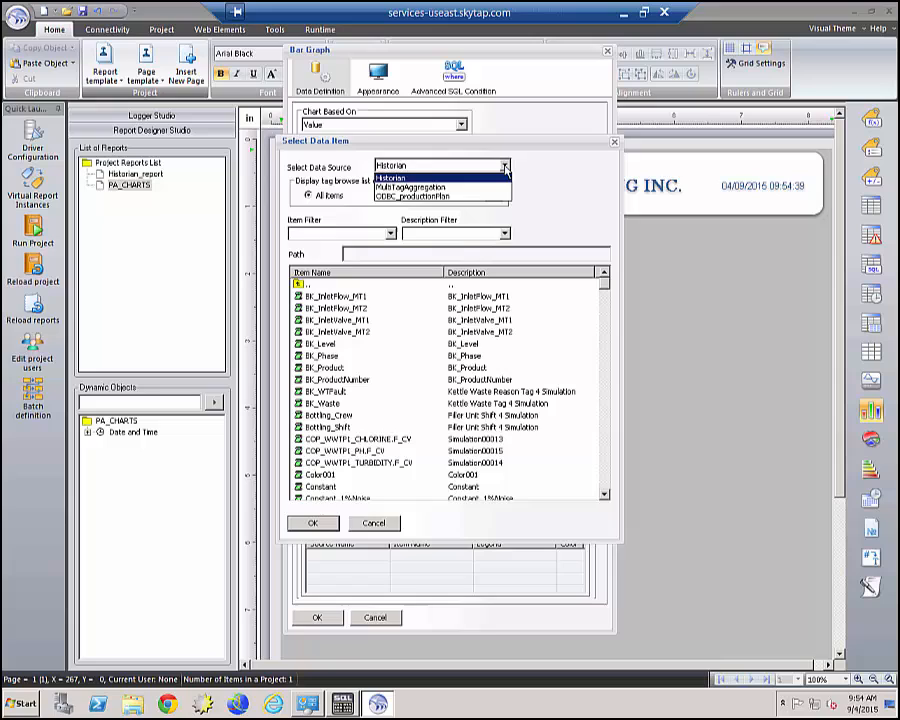
click(413, 197)
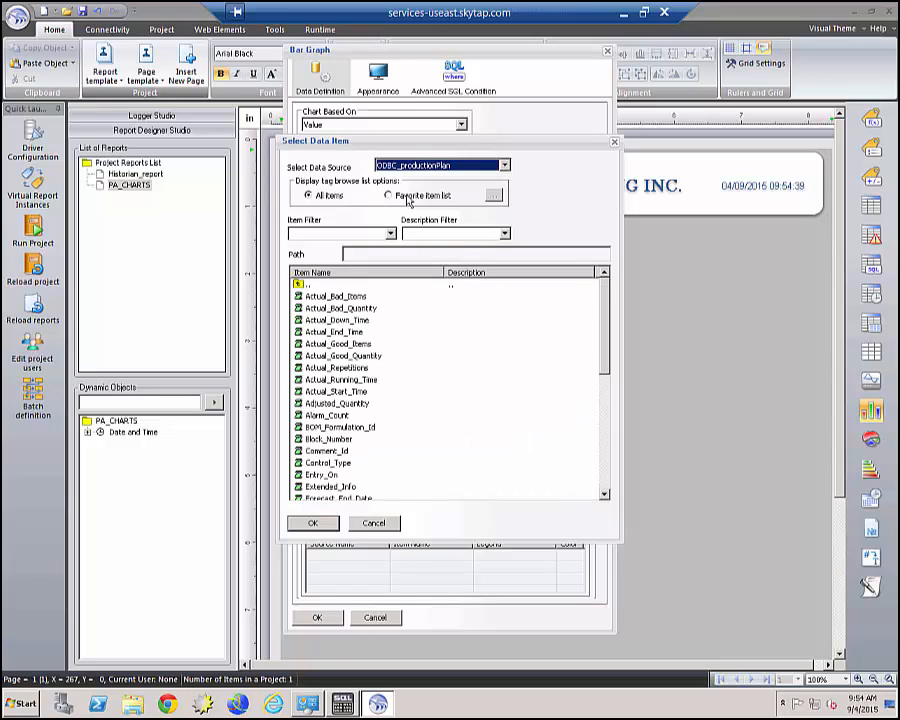
click(329, 298)
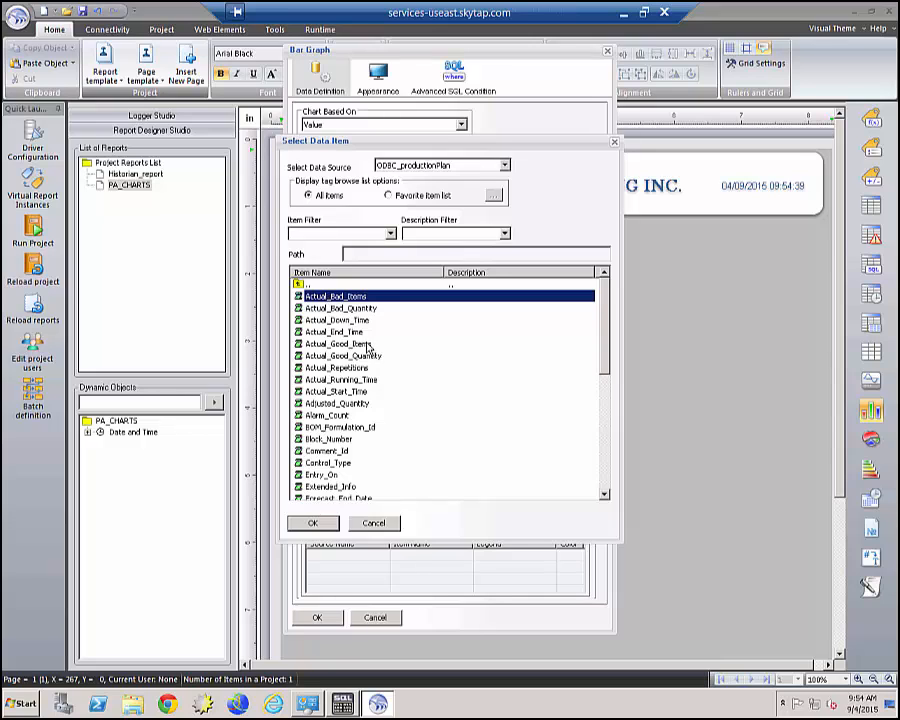
click(314, 523)
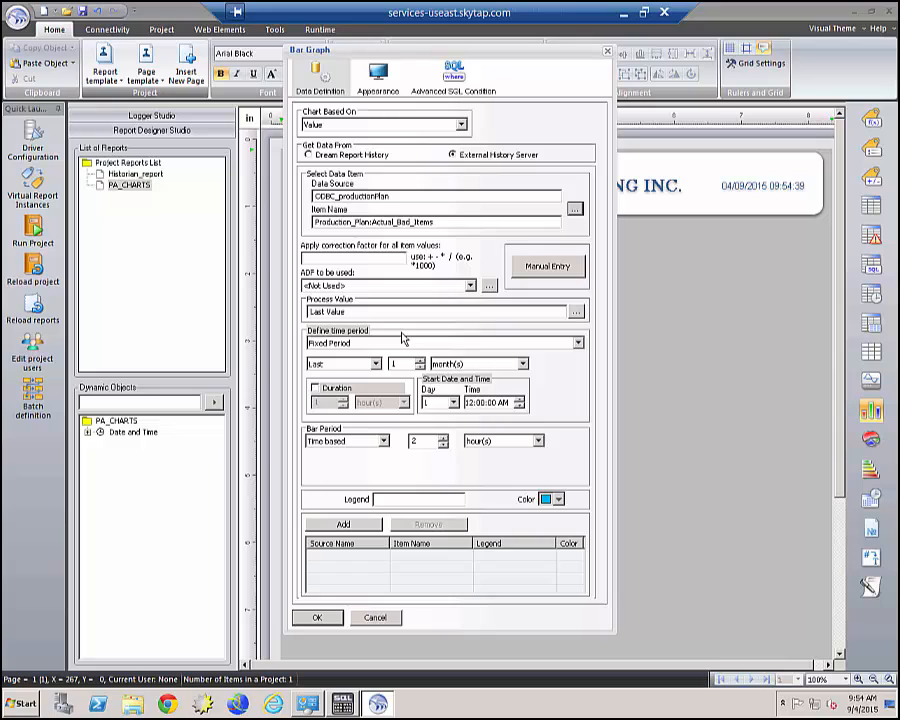
Set the bar graph's process value to Sum and its bar period to months.
click(577, 312)
click(368, 245)
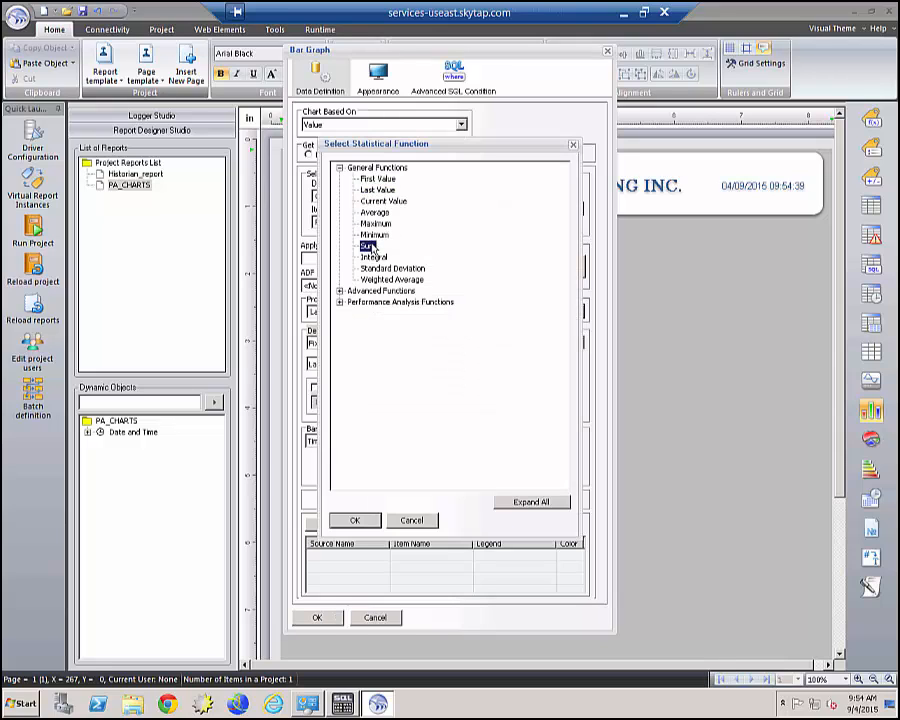
click(355, 520)
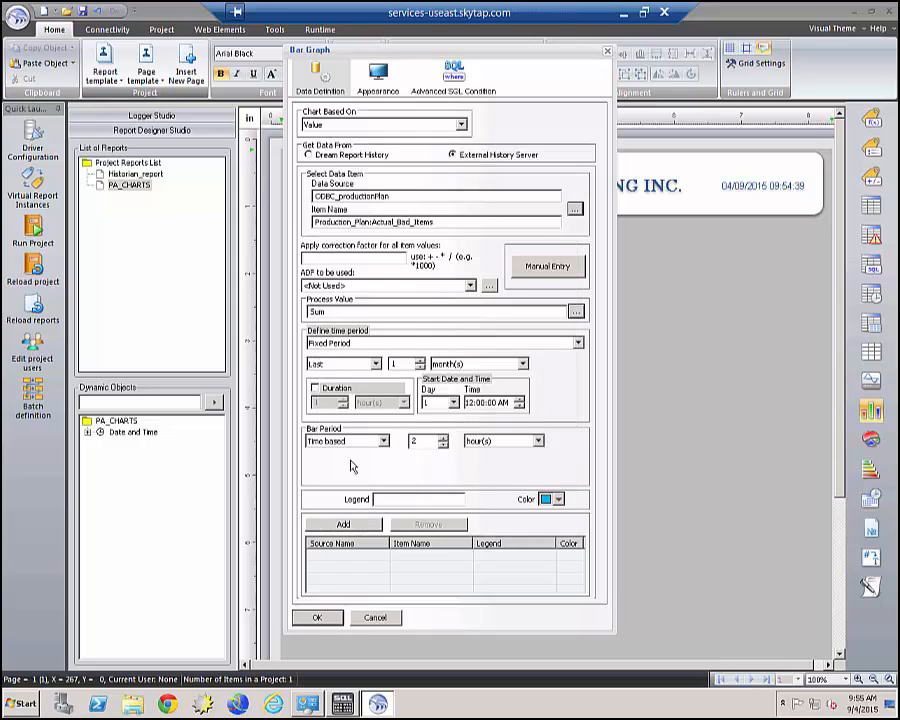
click(538, 440)
click(492, 497)
click(578, 342)
Define the bar graph's time period as the current 2 quarters.
click(500, 364)
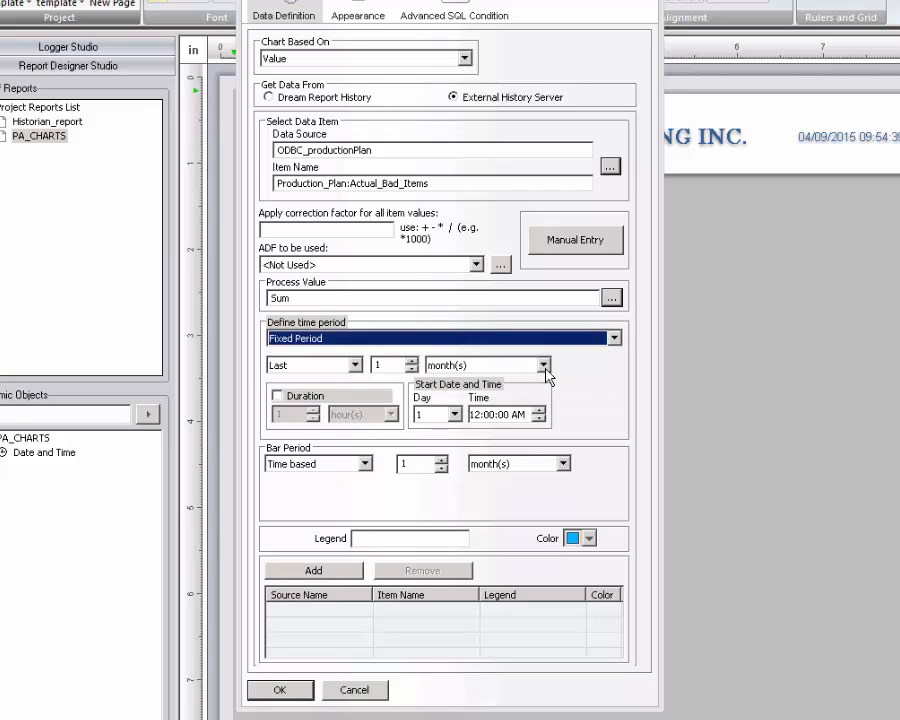
click(543, 365)
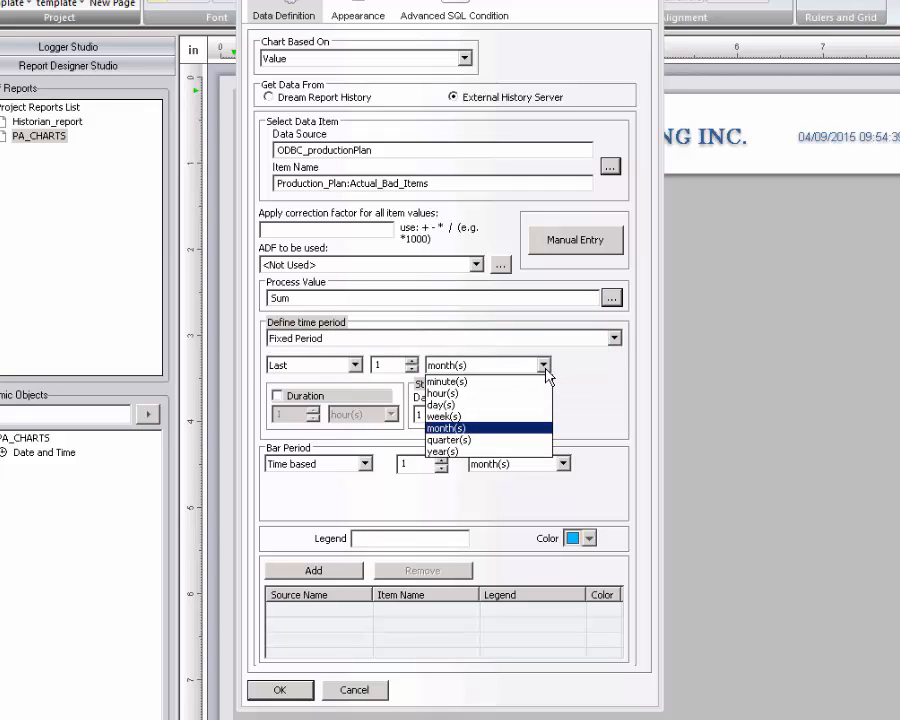
click(450, 439)
click(355, 365)
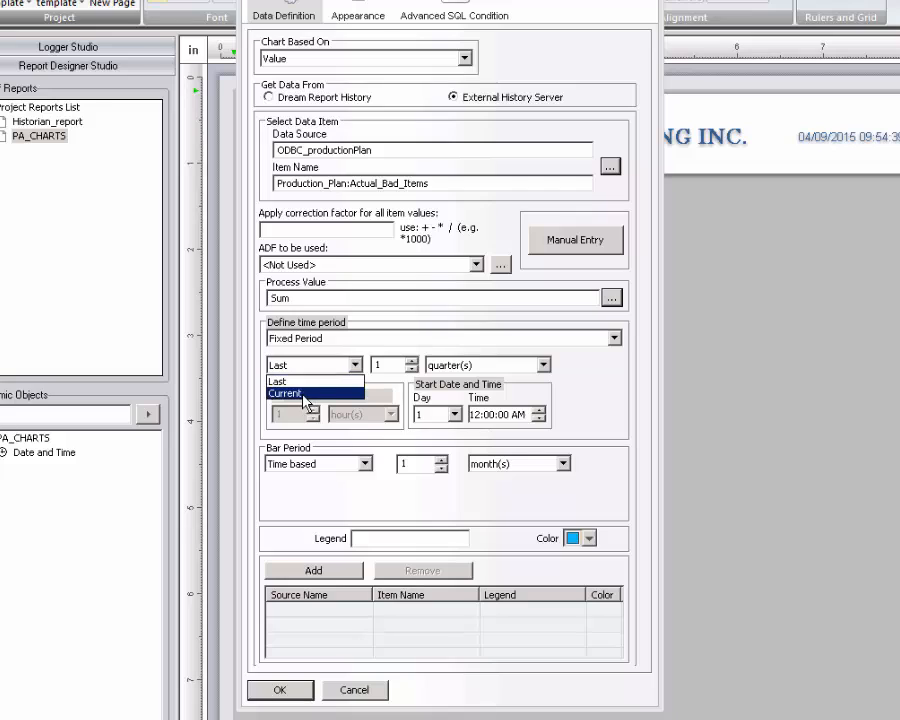
click(320, 390)
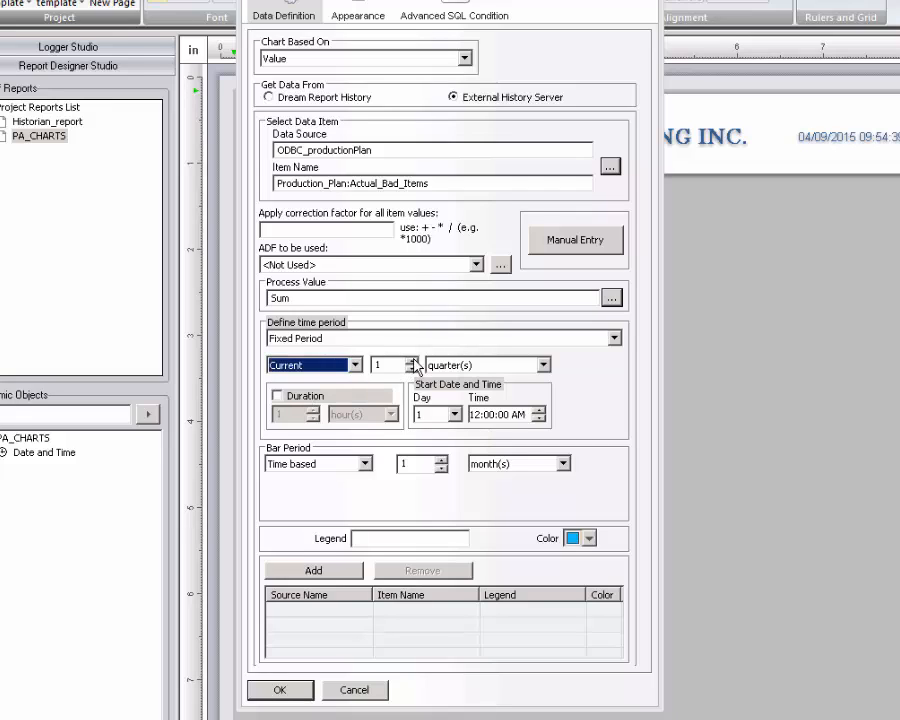
click(411, 361)
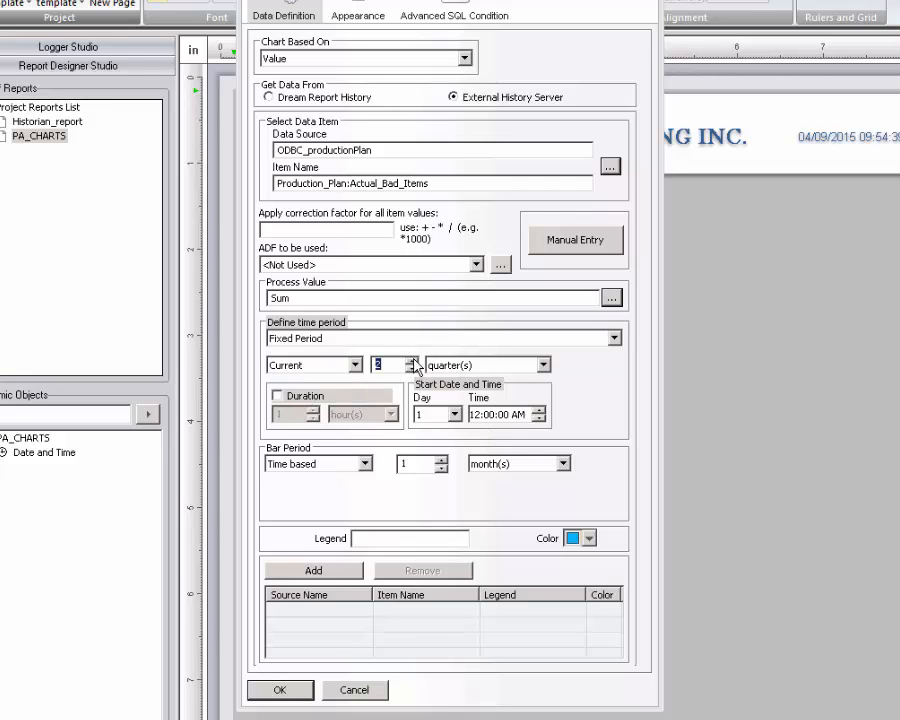
Add Actual_Bad_Items as a red series and Actual_Good_Items as a green series.
click(589, 538)
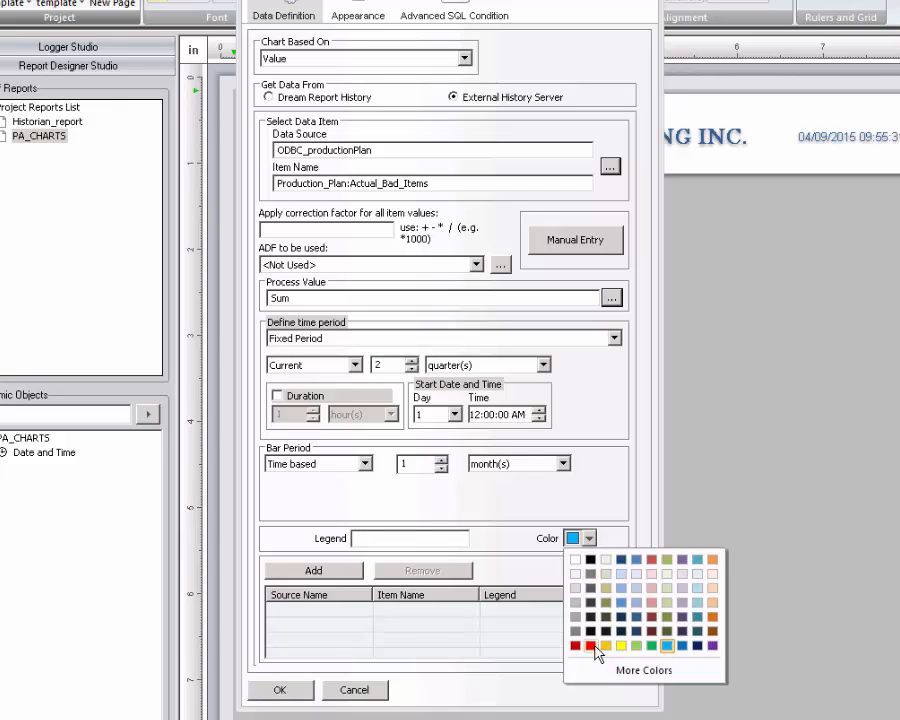
click(591, 645)
click(345, 575)
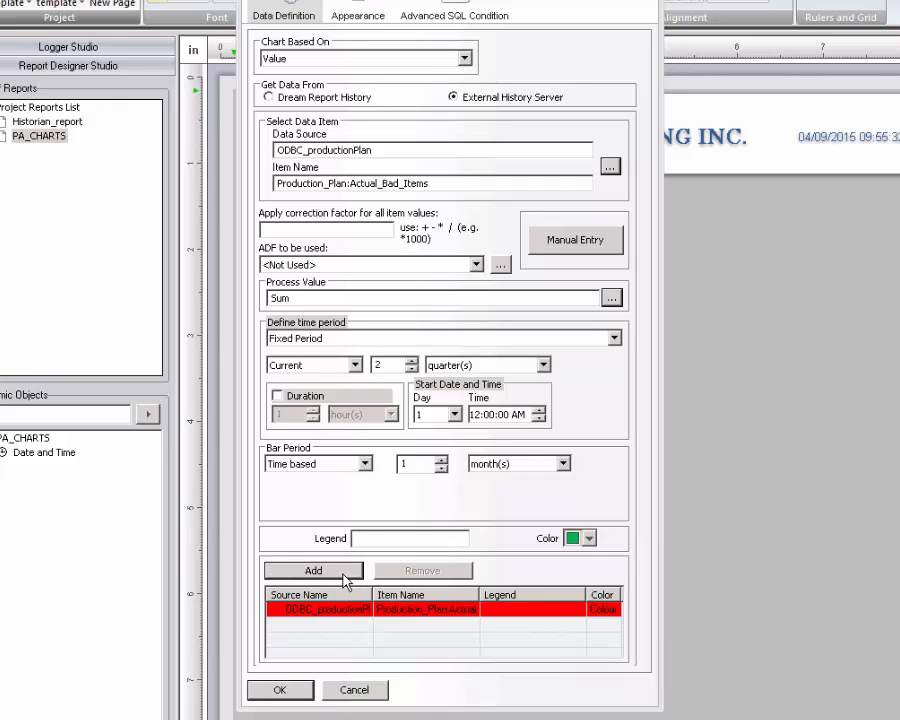
click(610, 166)
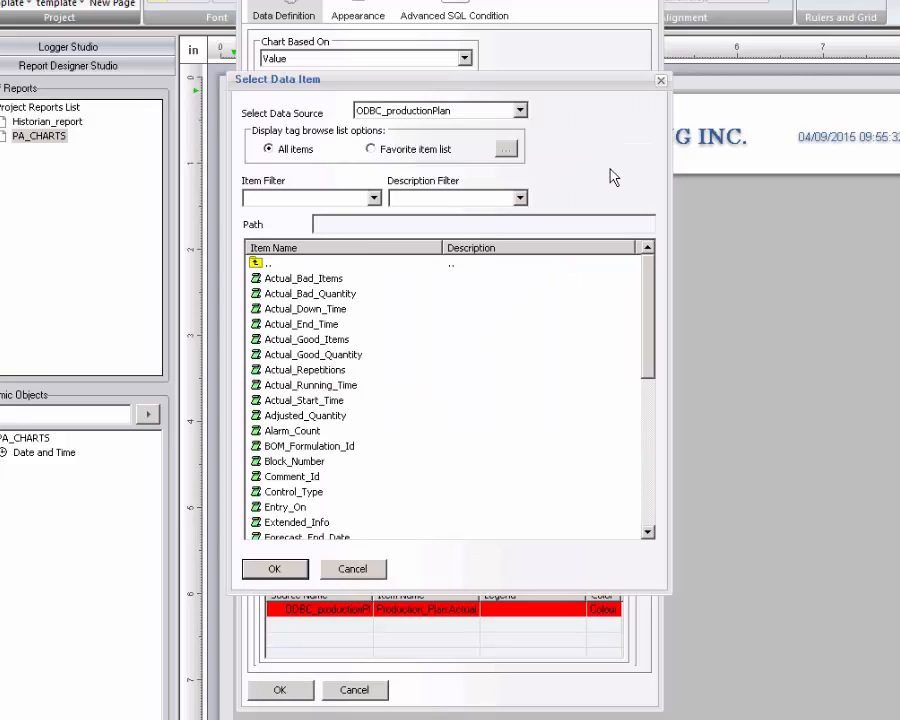
click(304, 340)
click(274, 570)
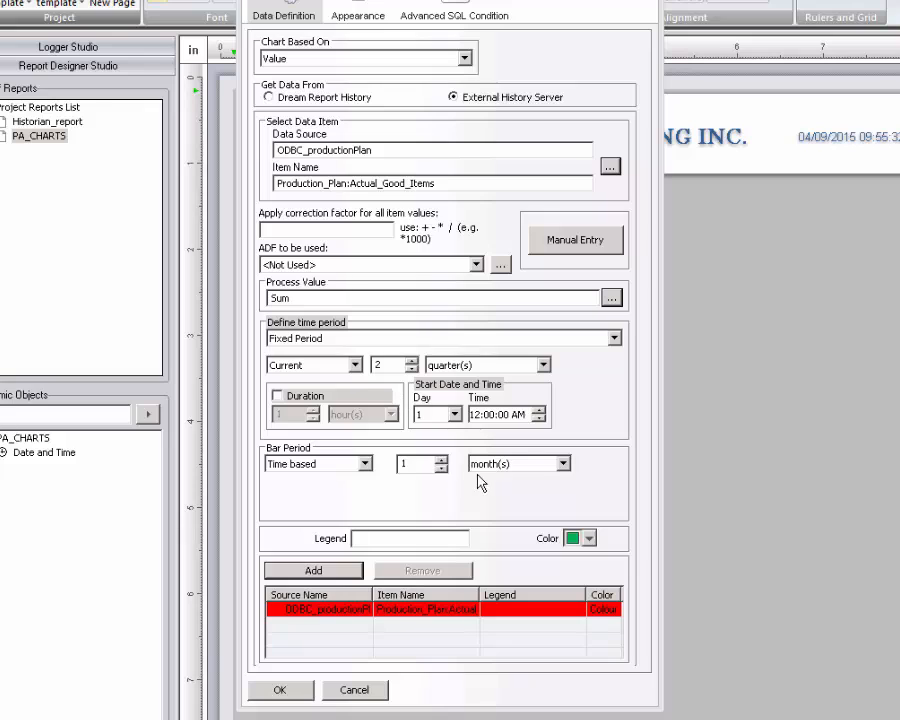
click(333, 576)
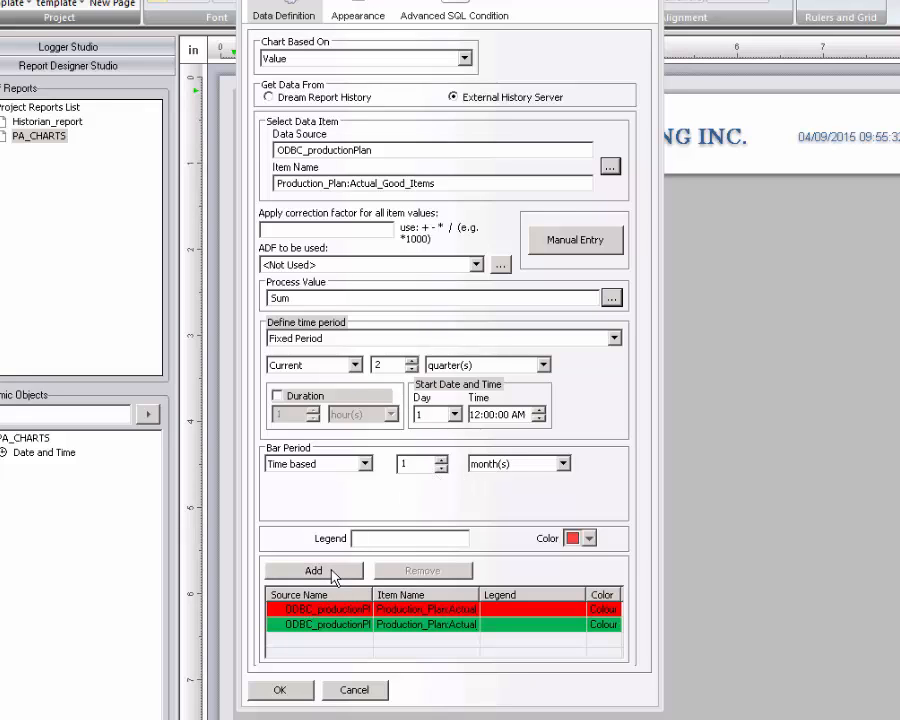
Set the bar graph's scale limit mode to Automatic zero-based.
click(358, 10)
click(604, 296)
click(510, 325)
Name the bar graph 'GOOD VS BAD ITEMS PRODUCED BY MONTH', check the SQL condition, and confirm.
click(348, 79)
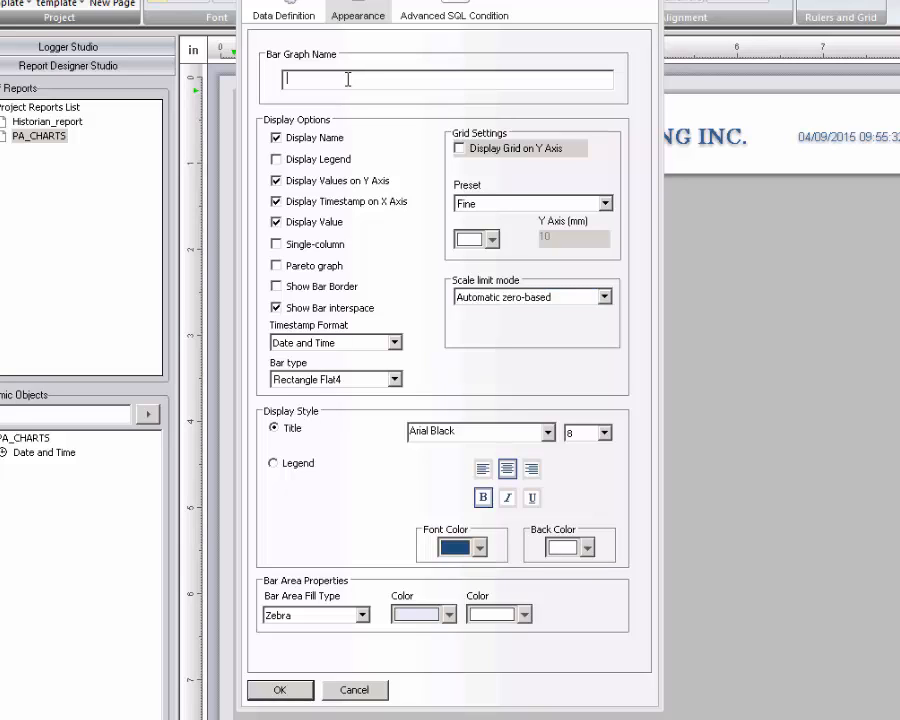
click(465, 6)
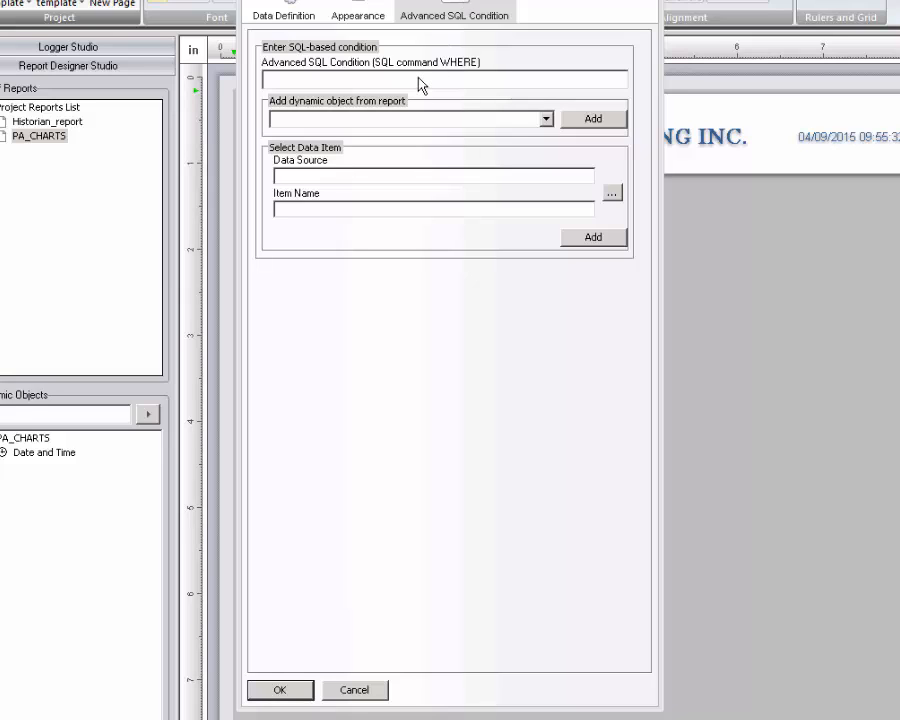
click(280, 690)
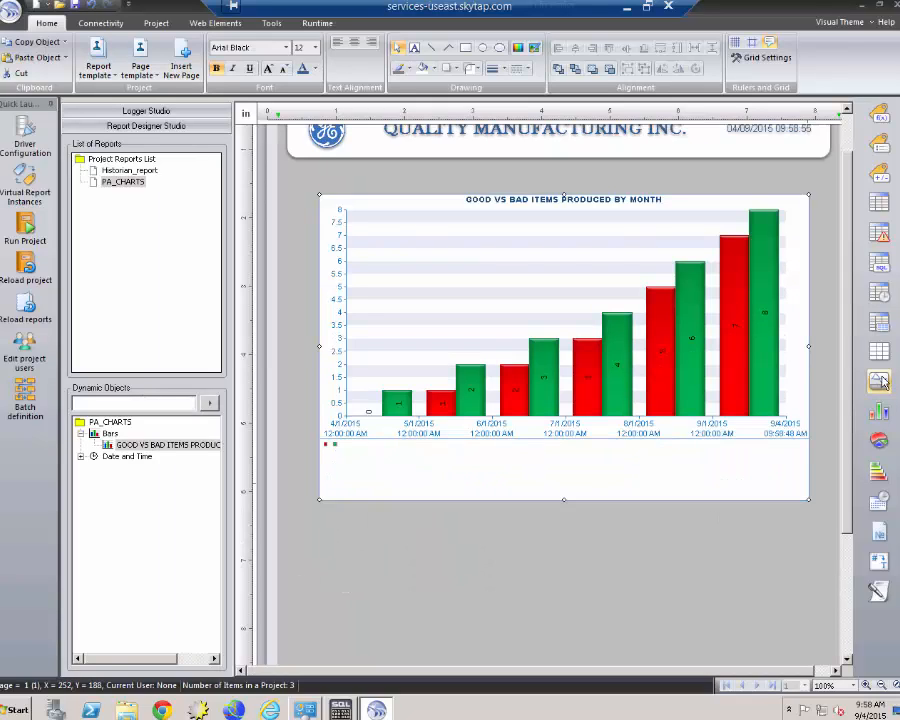
Draw a trend chart rectangle below the bar chart to open its settings.
click(882, 382)
drag(332, 517, 801, 670)
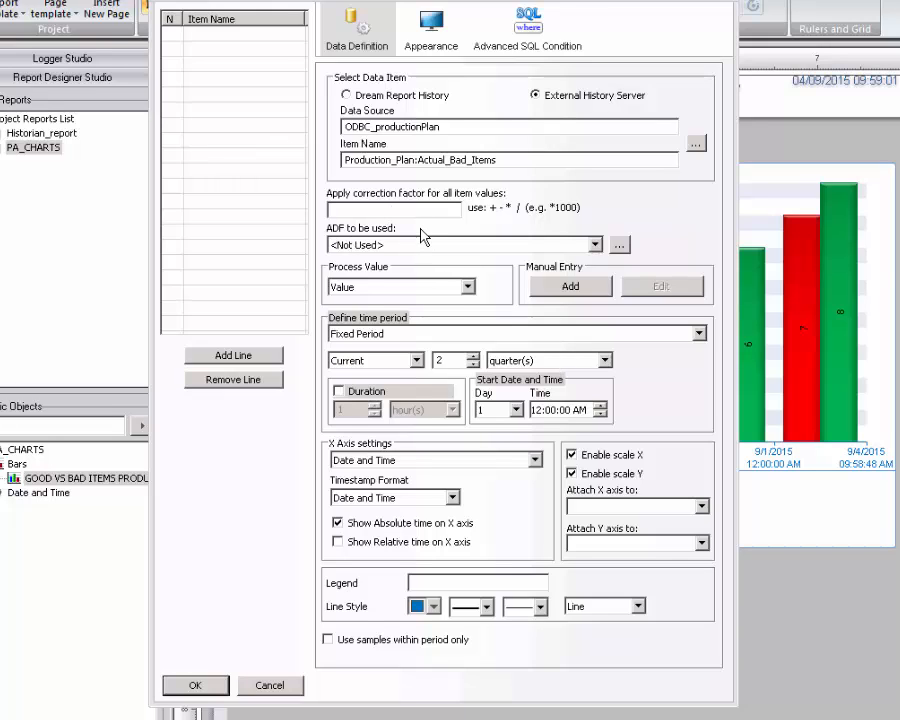
Add Actual_Bad_Items as a red line and Actual_Good_Items as a green line.
click(224, 356)
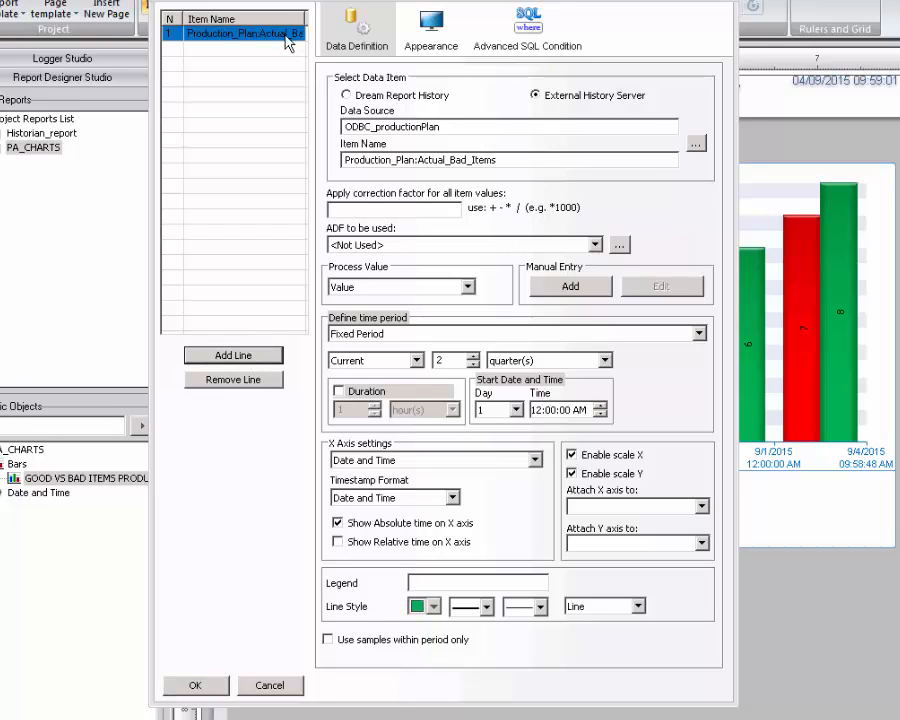
click(205, 32)
click(432, 606)
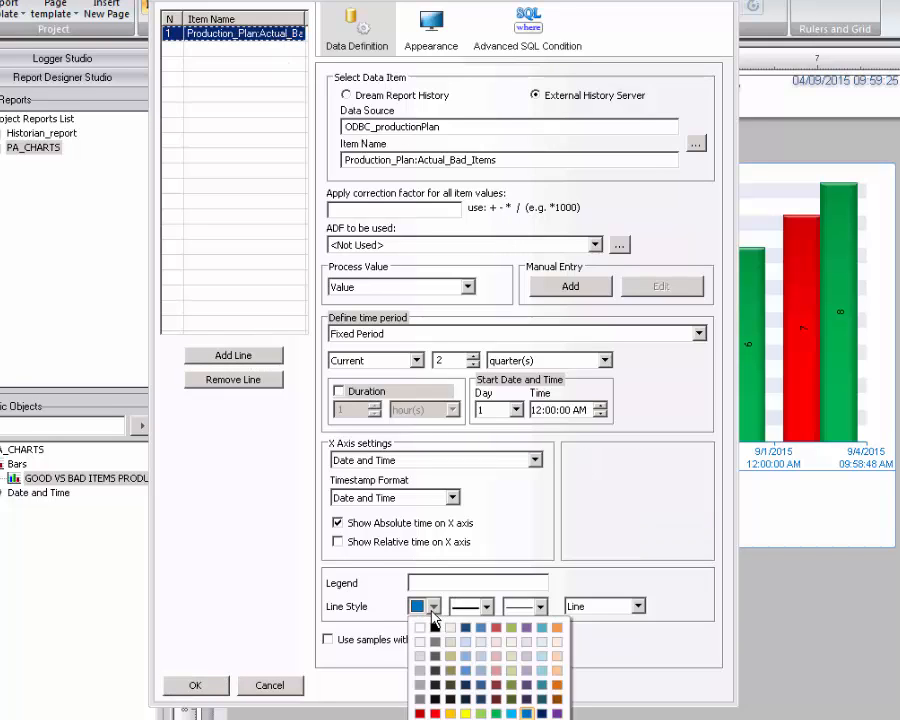
click(435, 713)
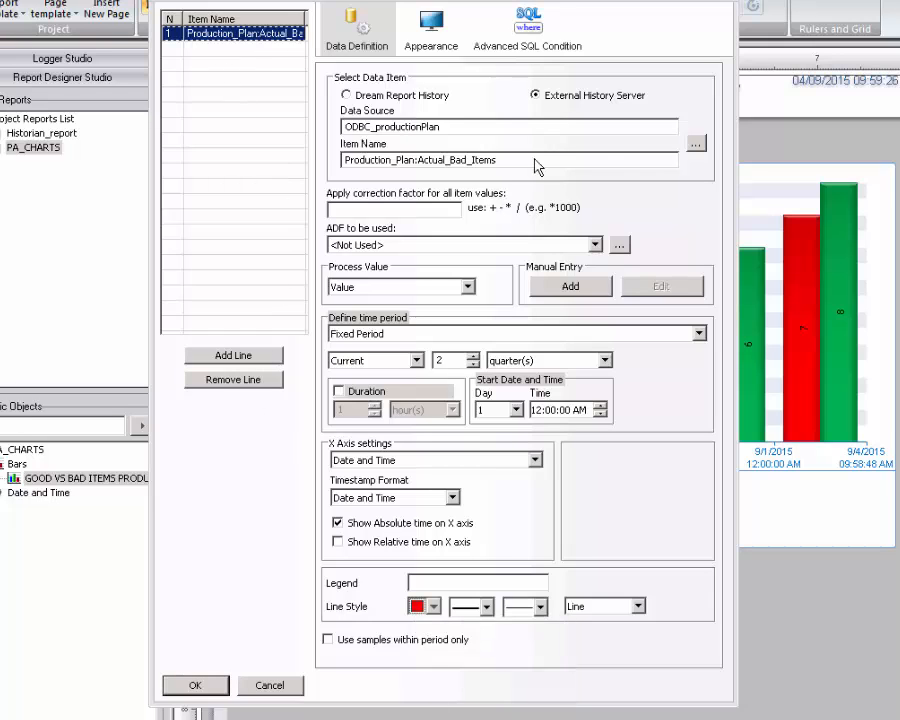
click(695, 147)
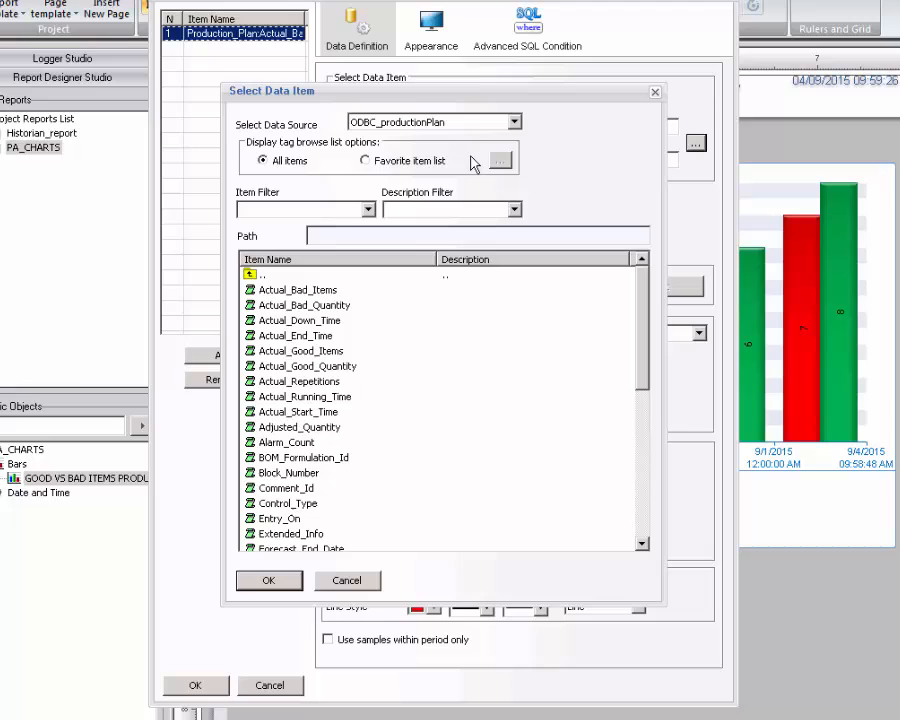
click(336, 352)
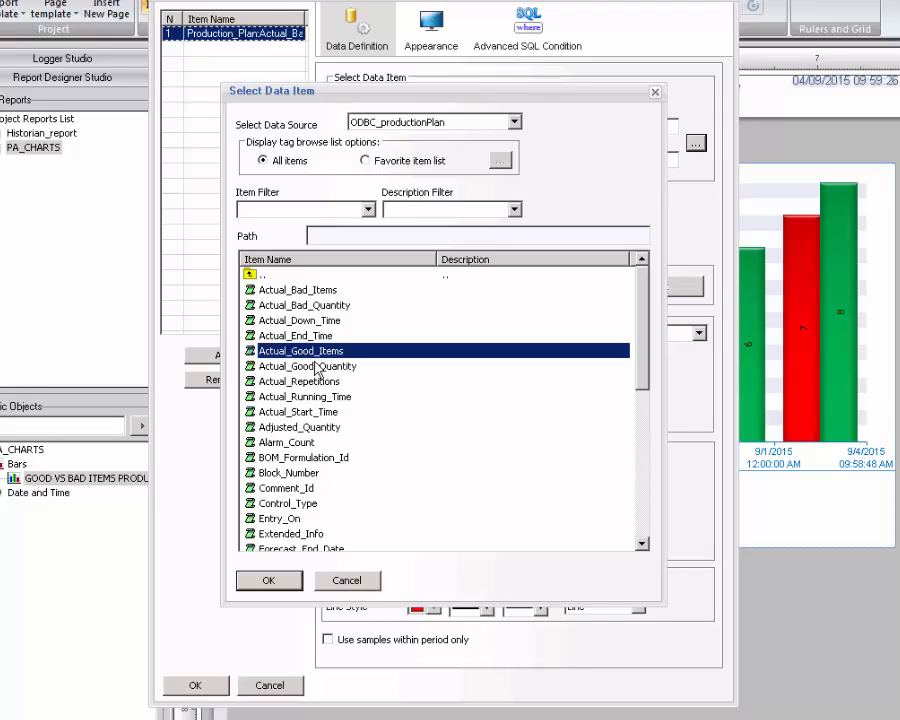
click(268, 580)
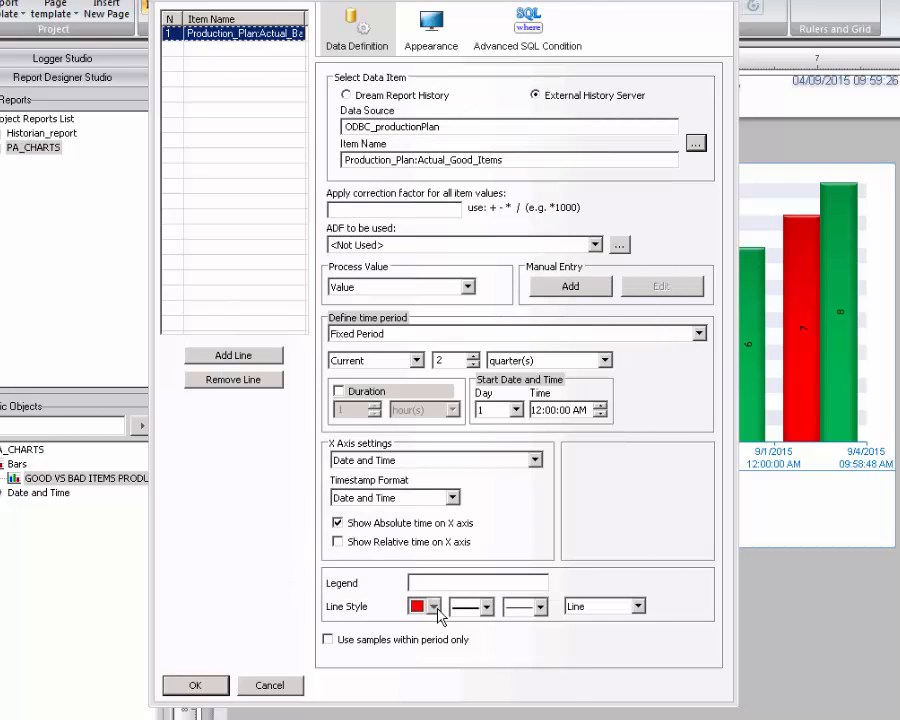
click(434, 606)
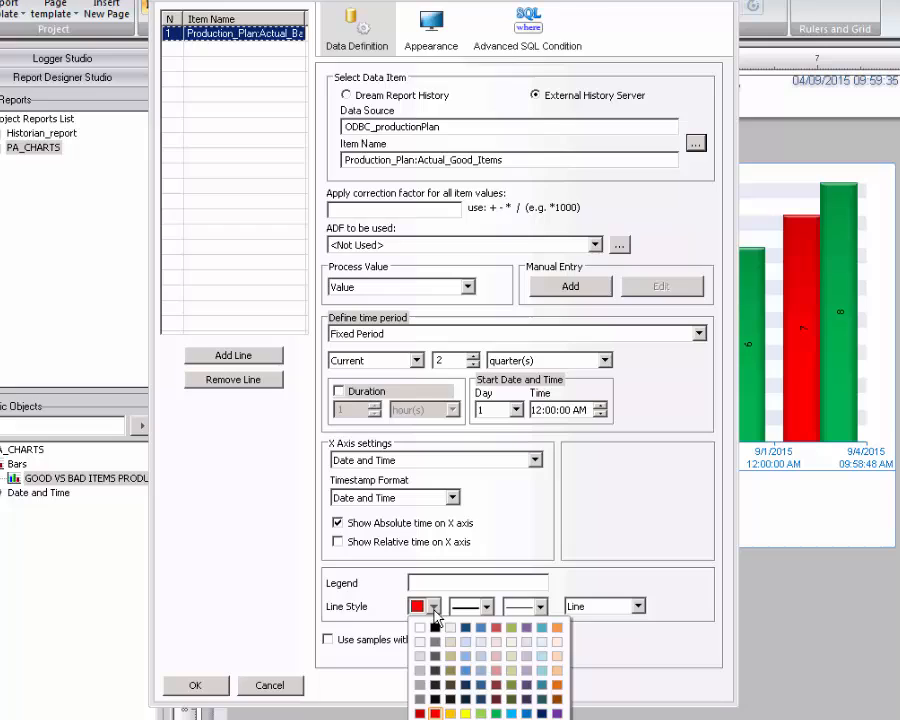
click(495, 713)
click(266, 356)
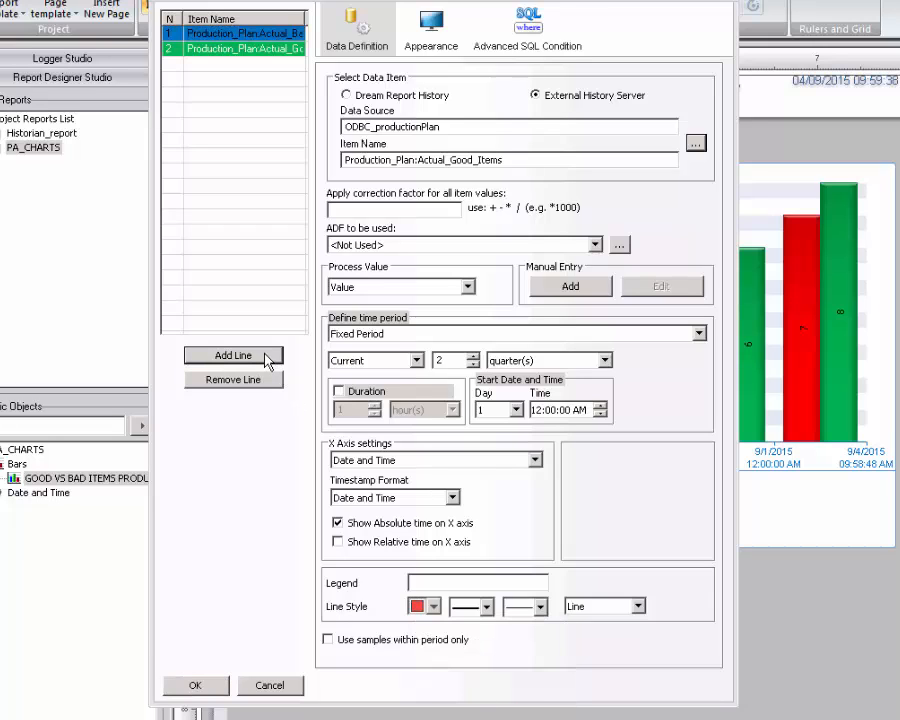
Attach both lines to Y axis 1. ODBC_productionPlan, set Automatic zero-based scaling, and confirm.
click(268, 35)
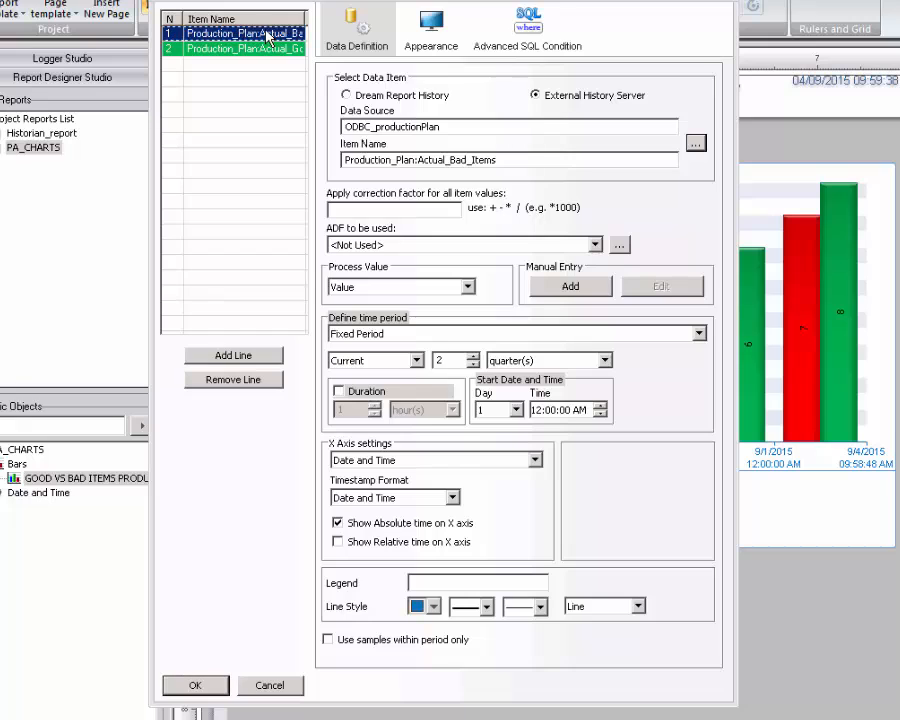
shift+click(190, 48)
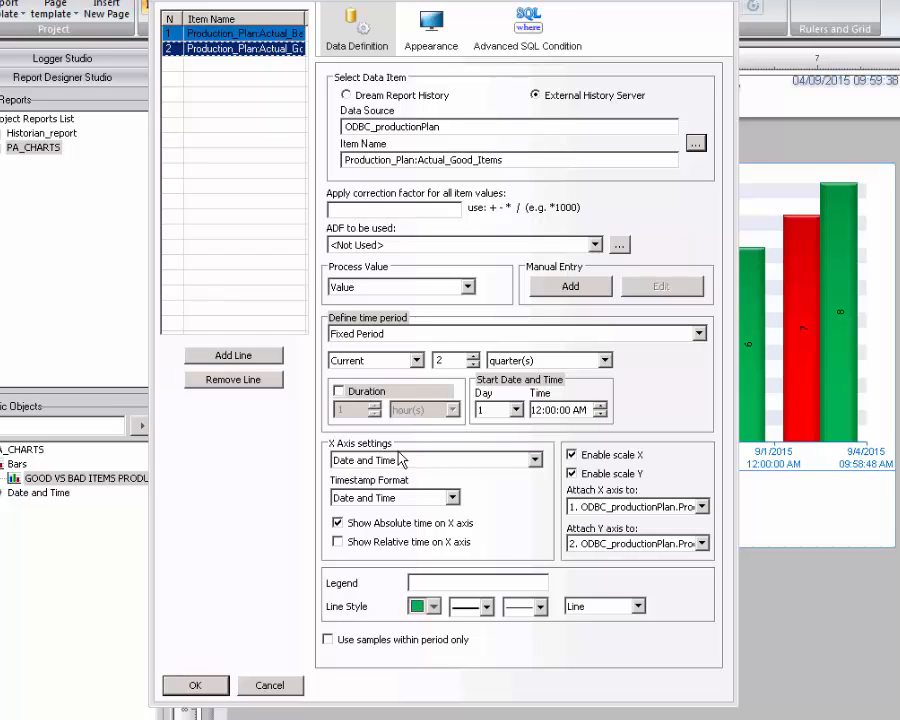
click(704, 545)
click(676, 551)
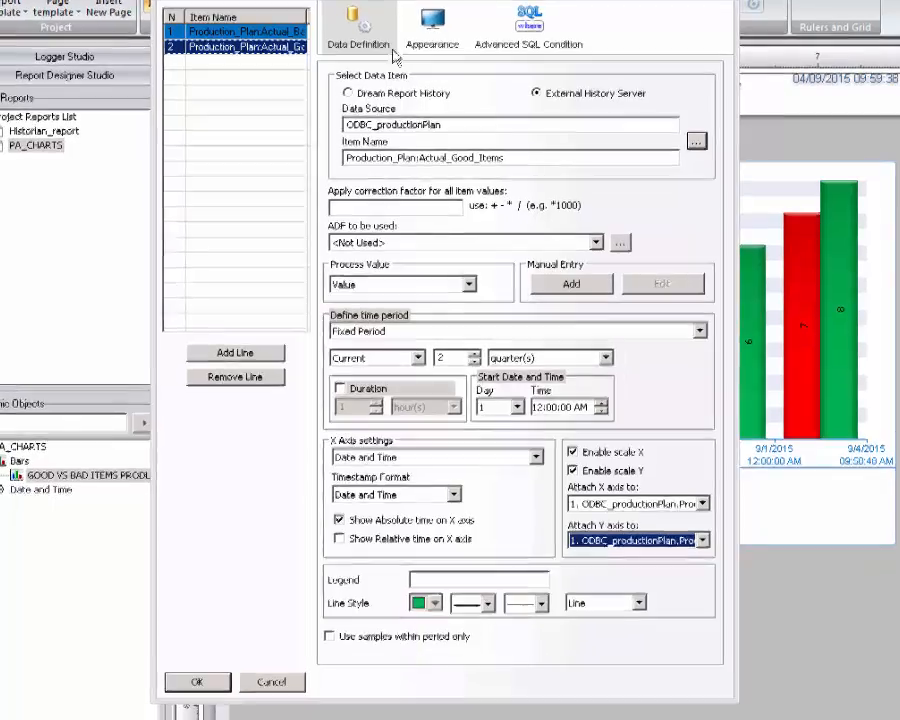
click(438, 36)
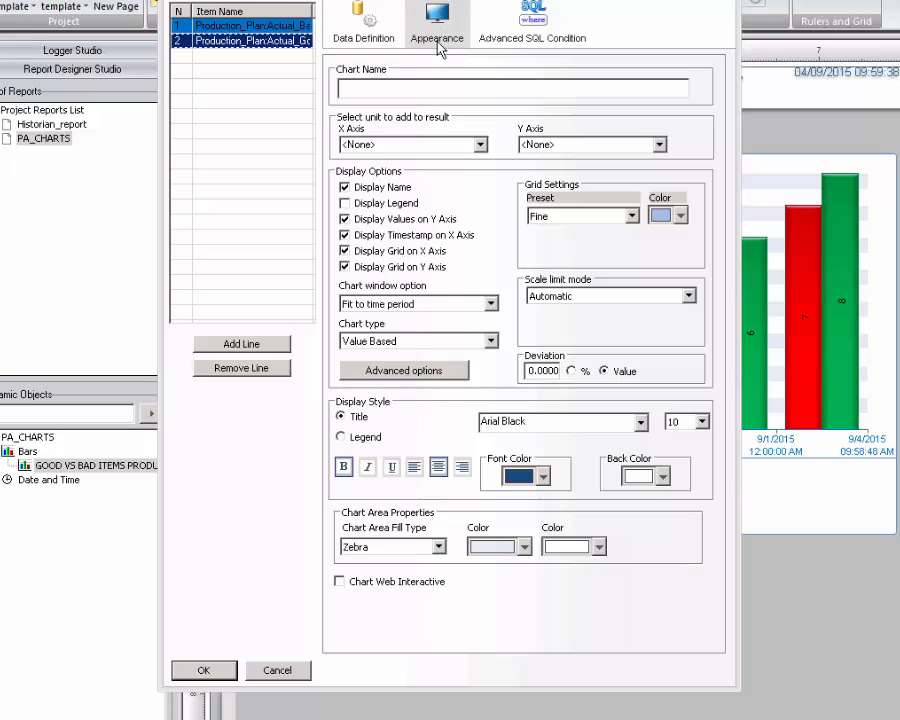
click(688, 297)
click(627, 326)
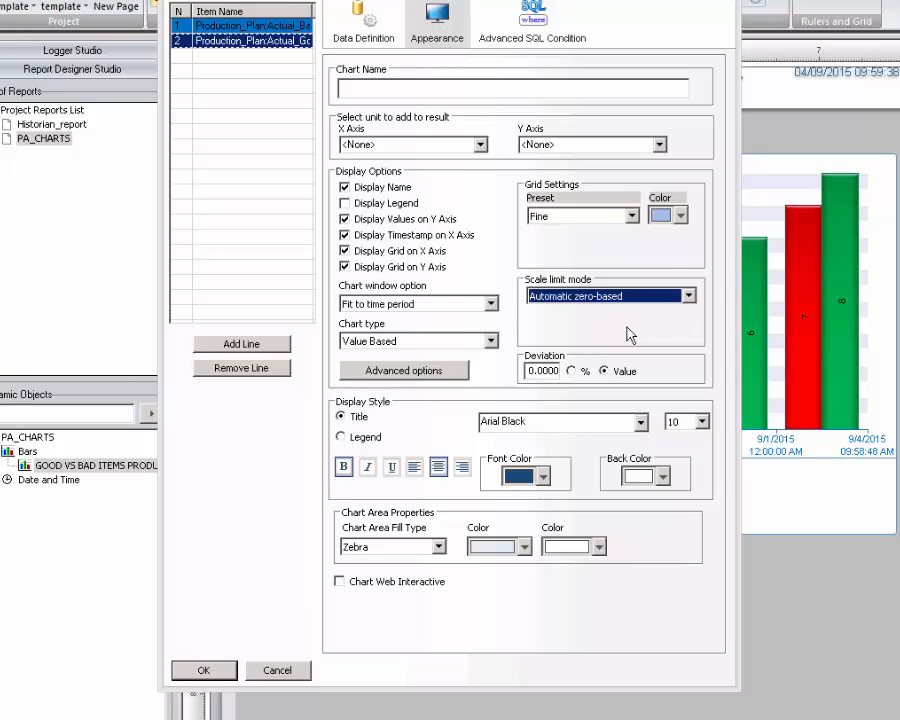
click(203, 670)
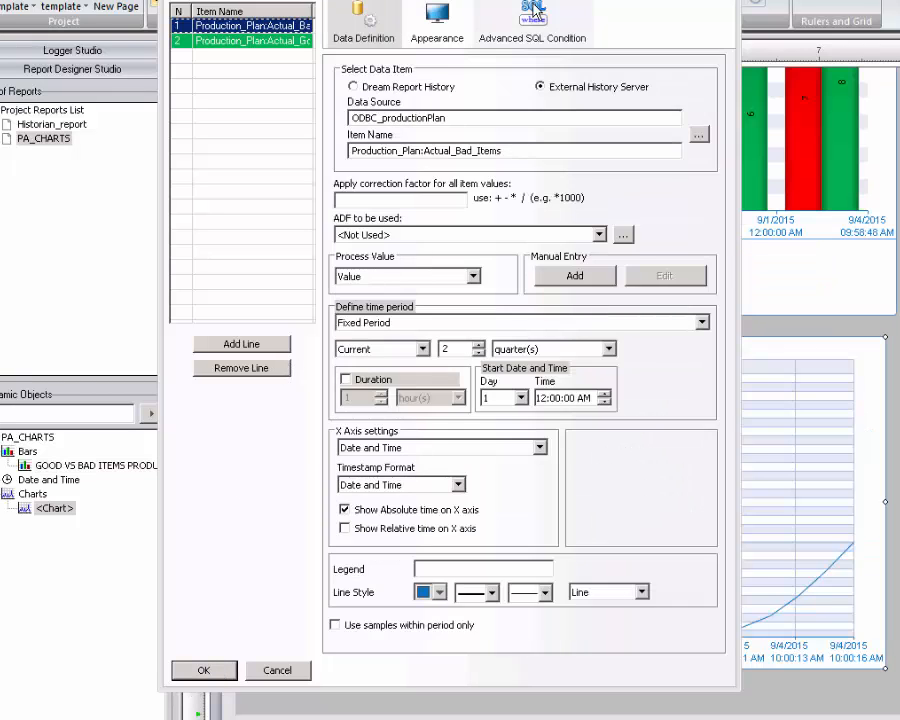
Add the SQL condition [#ODBC_productionPlan.Production_Plan:Prod_Id]=8 to the trend chart.
click(532, 24)
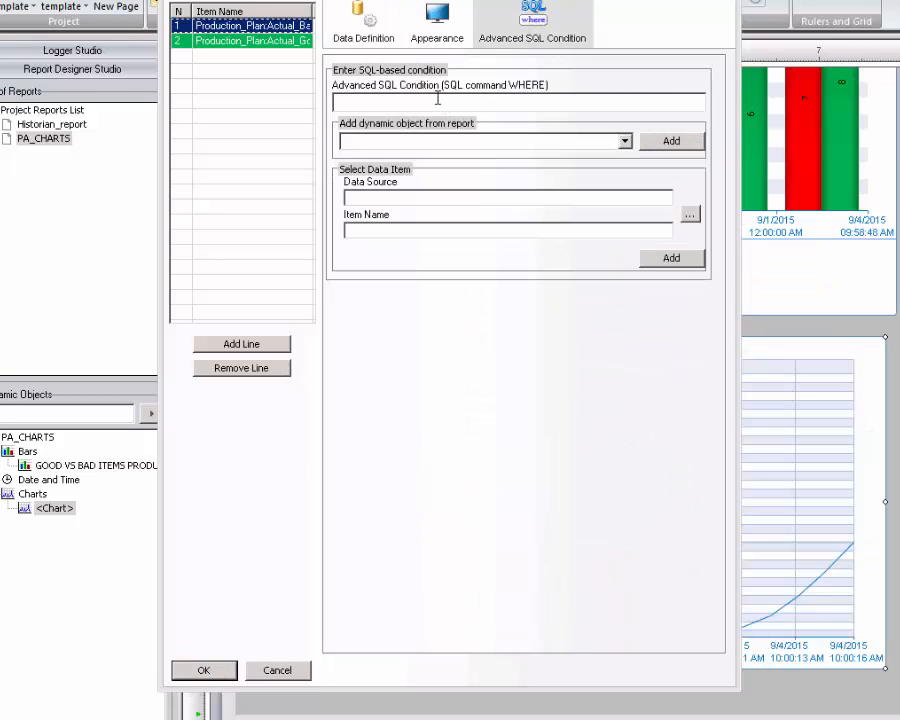
click(691, 215)
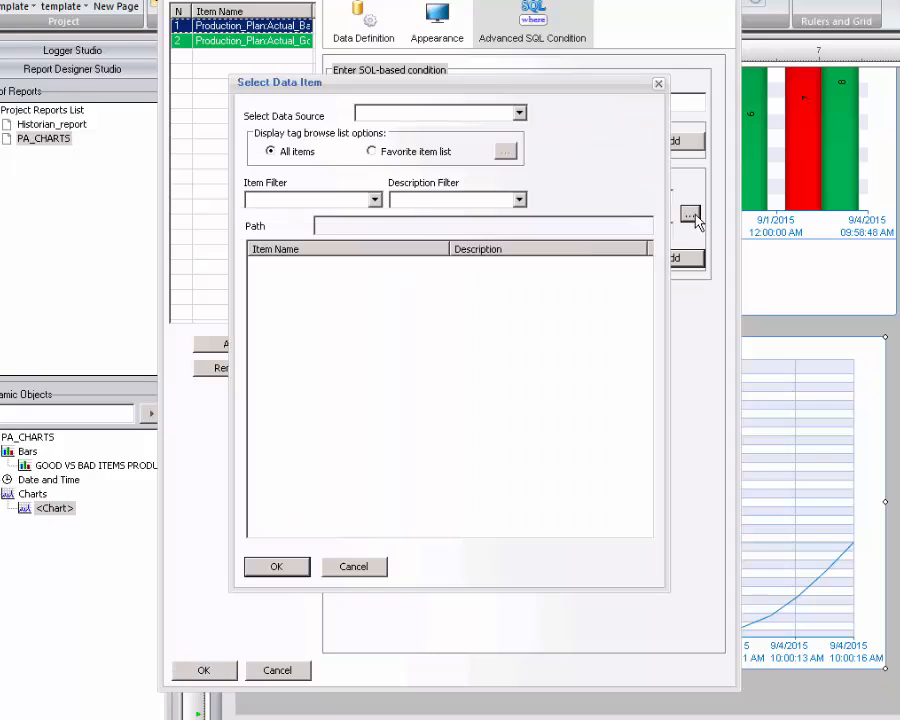
click(519, 113)
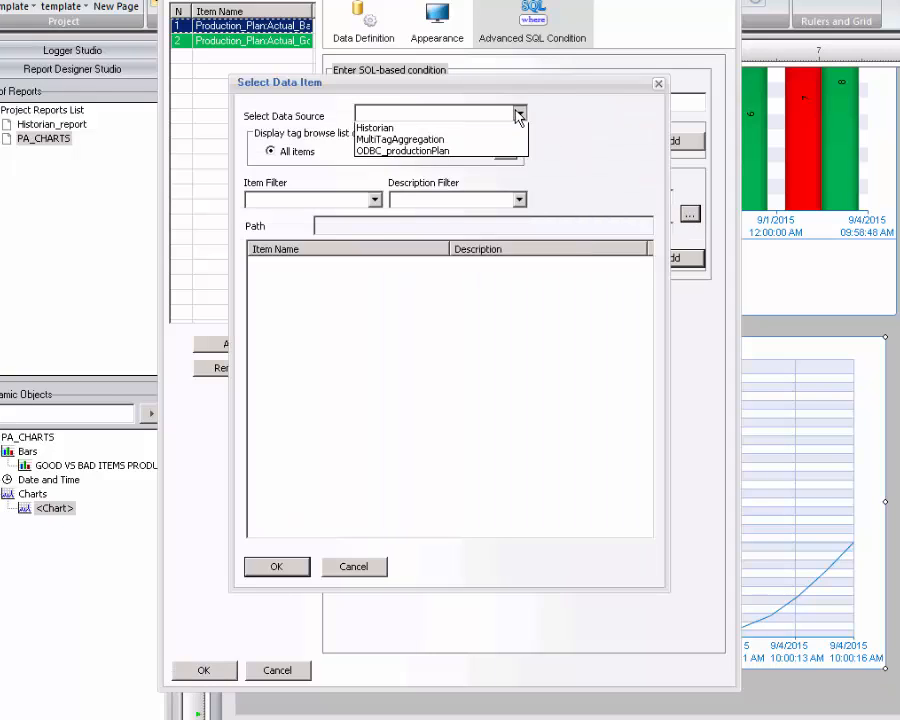
click(423, 152)
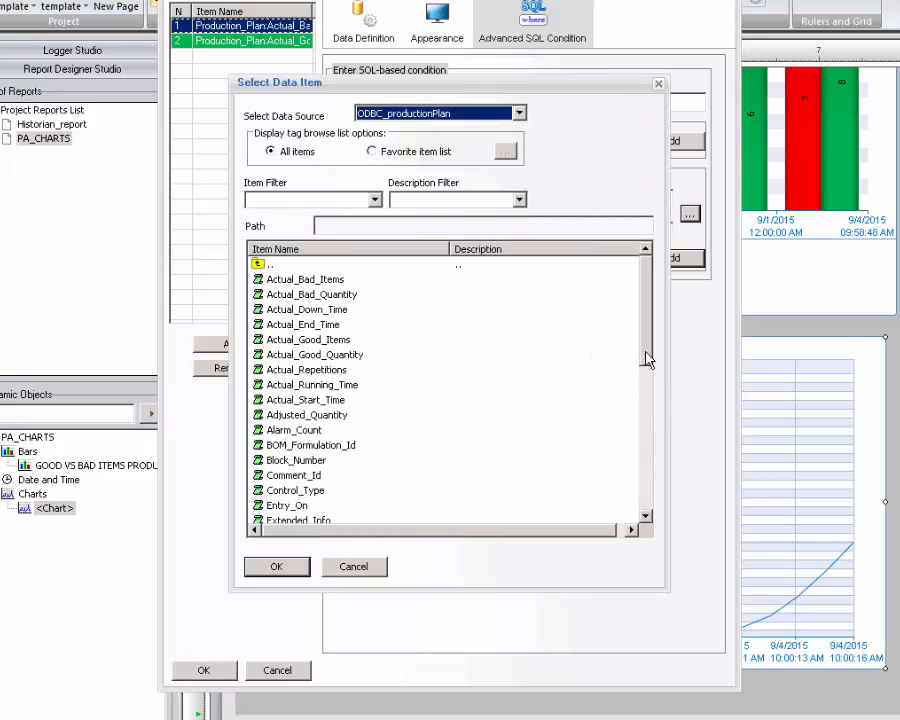
drag(645, 362, 625, 486)
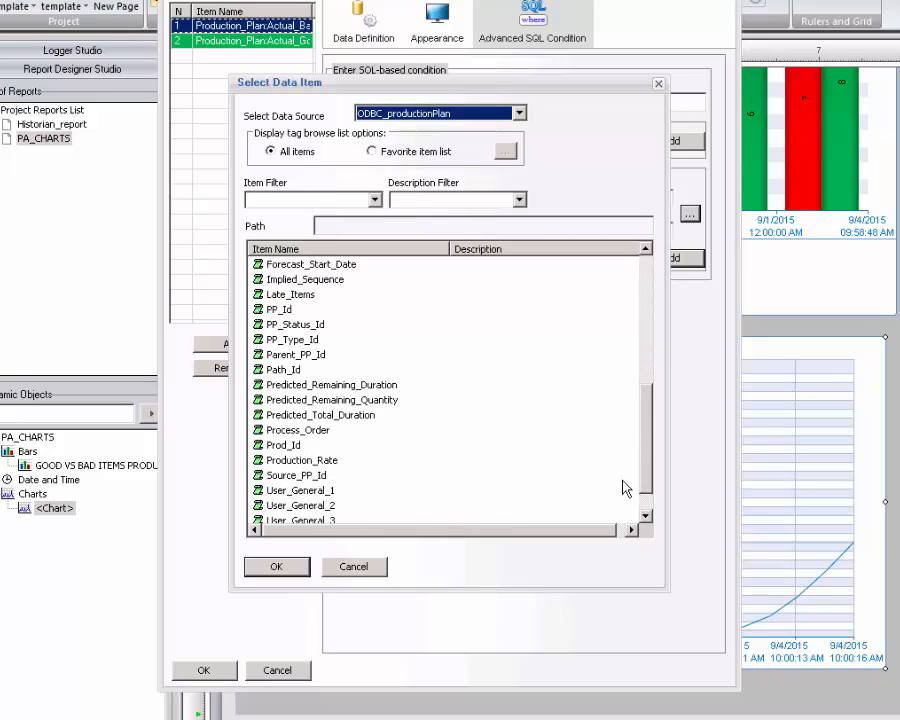
click(298, 447)
click(290, 567)
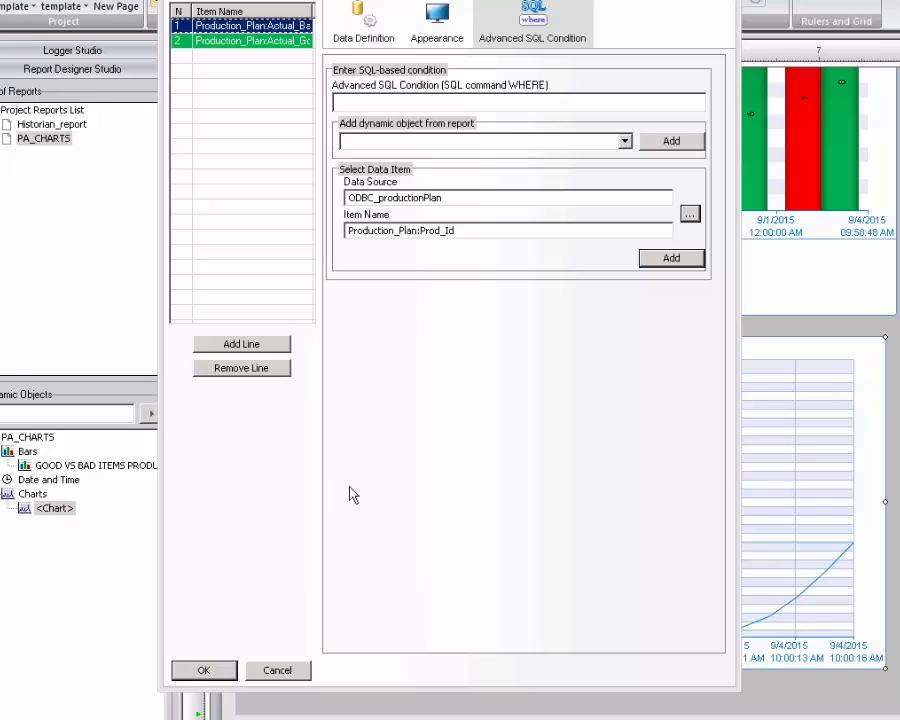
click(670, 259)
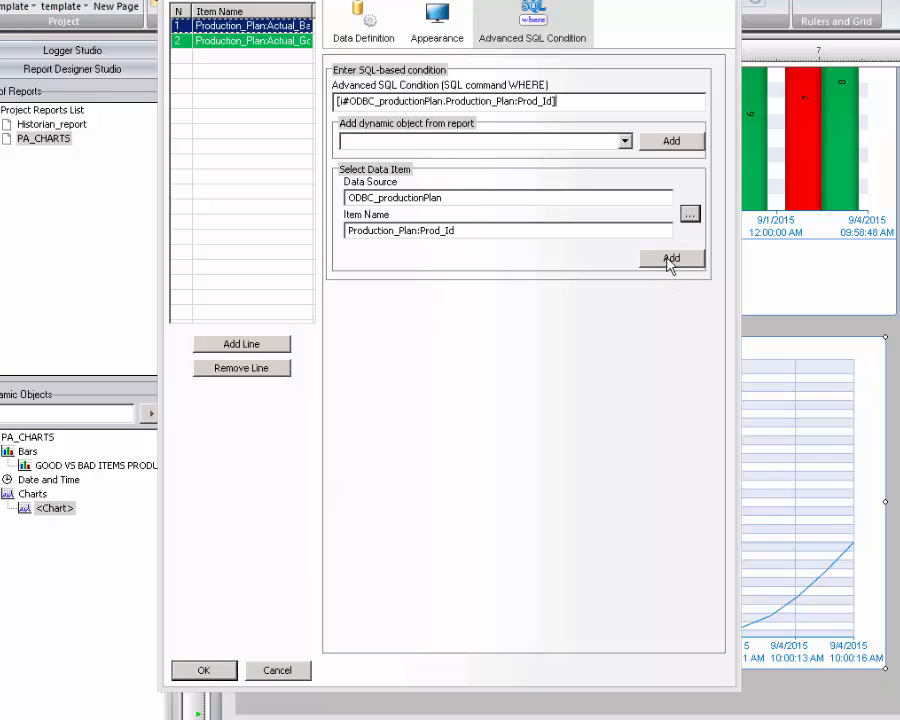
text(=8)
click(433, 24)
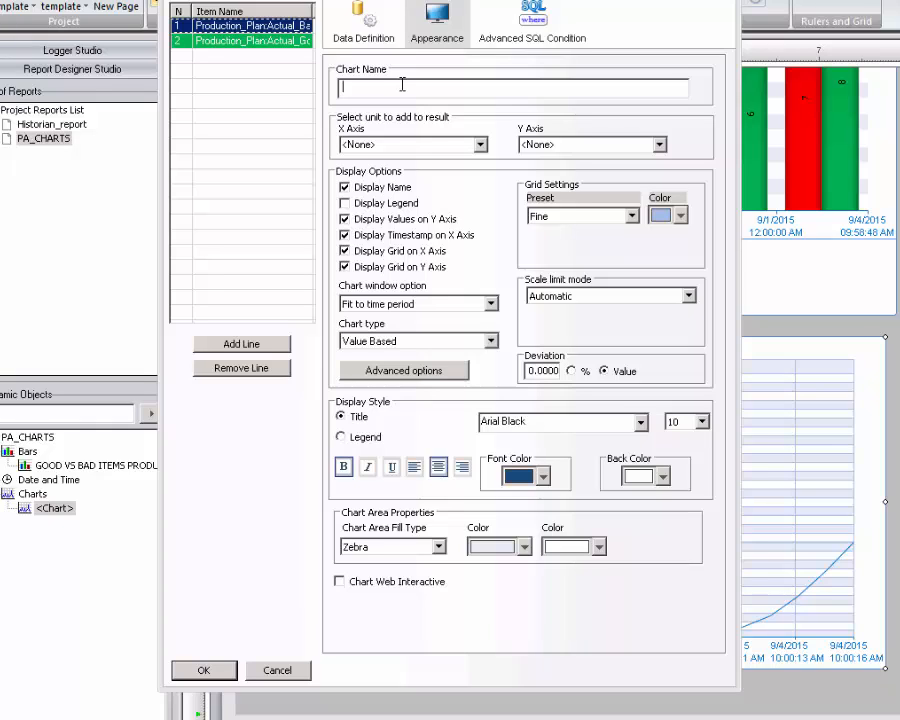
Title the line chart 'Good vs Bad Items produce for Product ID 8' and widen it slightly.
text(Good vs Bad Items produce for Product ID 8)
click(203, 670)
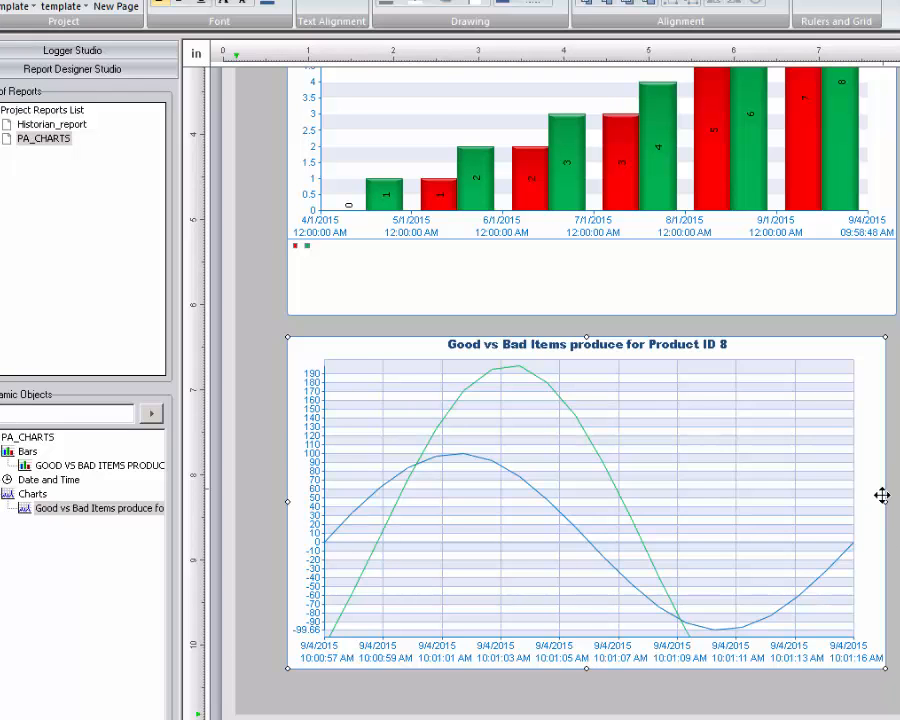
drag(885, 501, 893, 500)
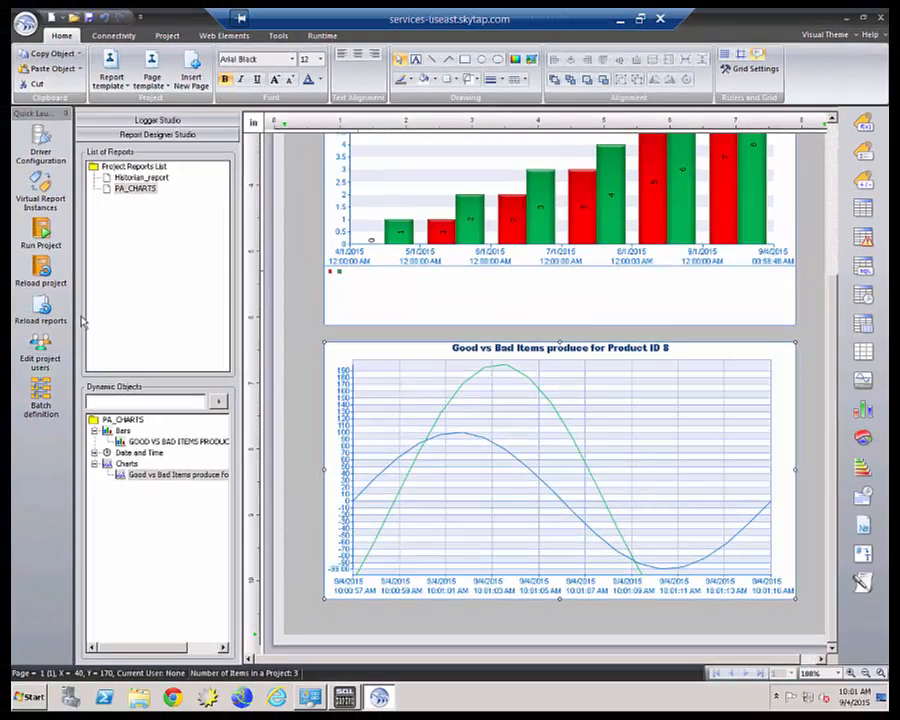
Create a new blank report and rename it from Report_2 to Pa_SQL_SPs.
click(24, 22)
click(62, 56)
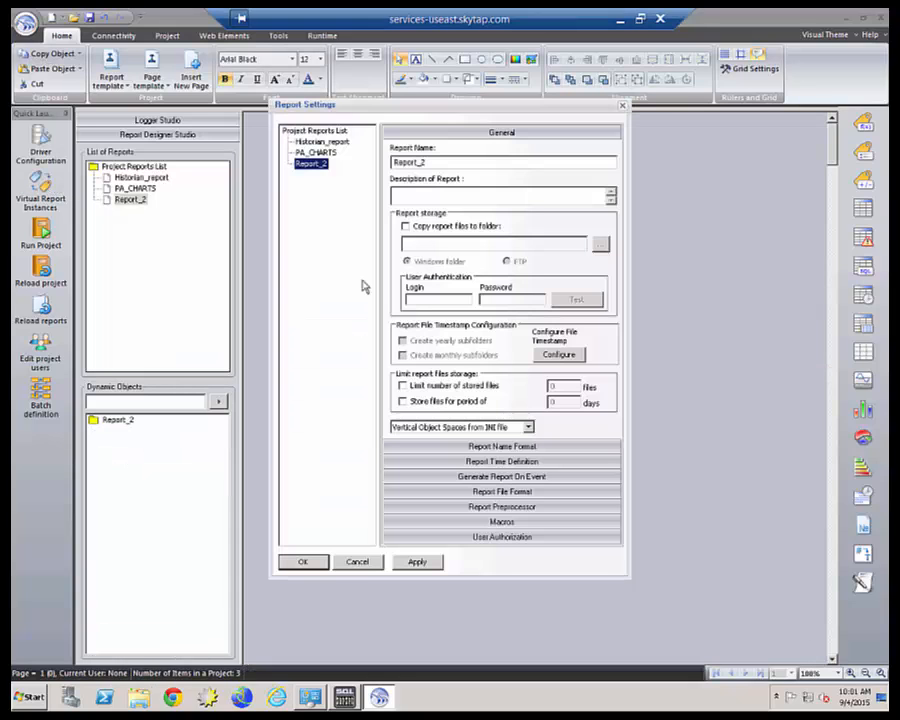
click(459, 164)
double_click(459, 164)
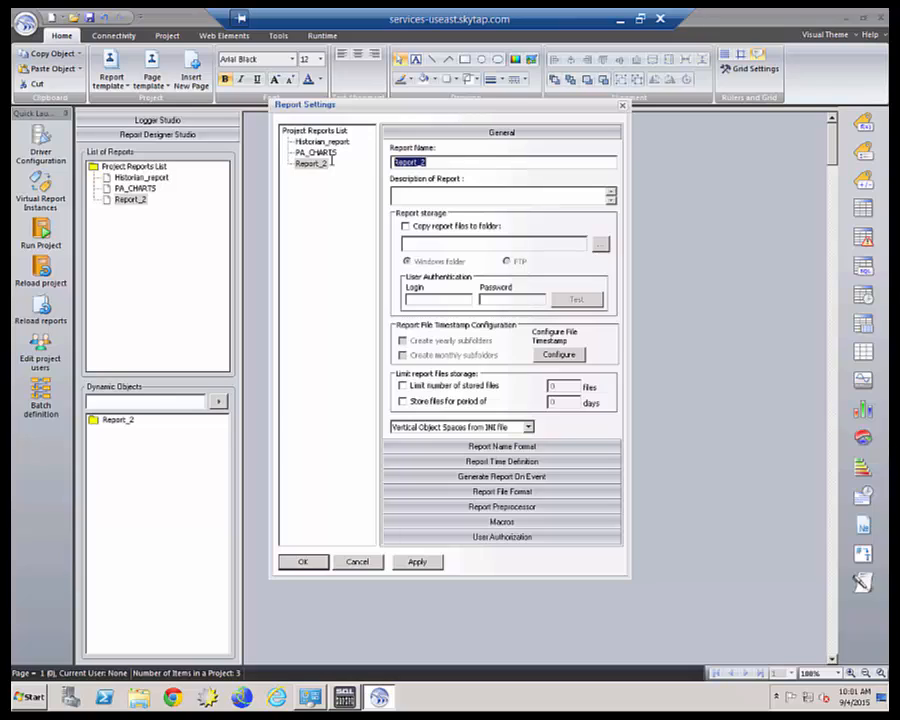
text(Pa_SQL_SPs)
click(500, 492)
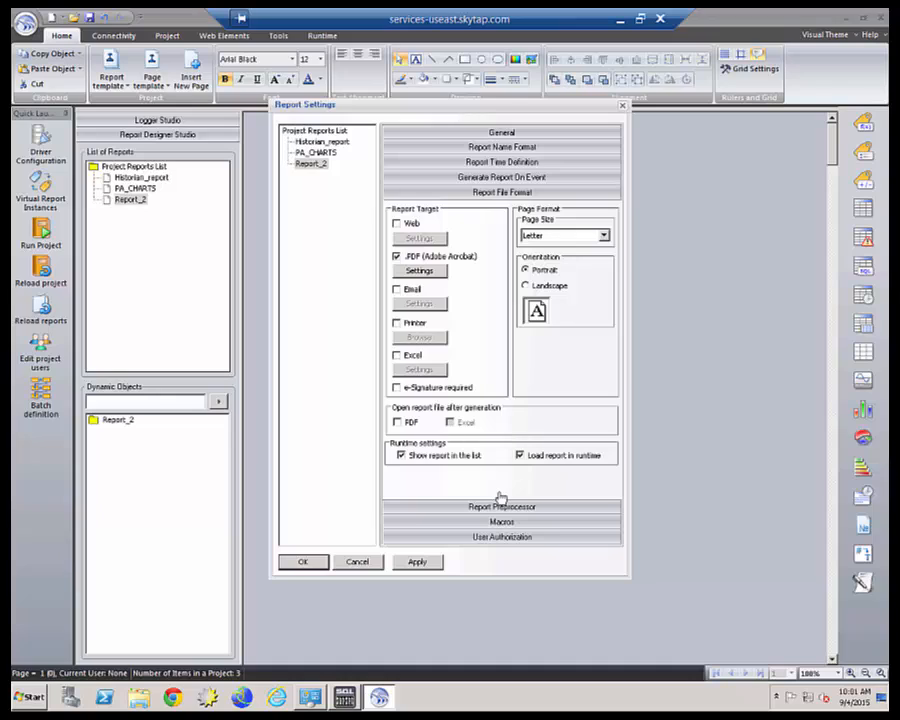
Confirm the report settings and apply the pa_unit_oee.tdr template from Templates\Plant apps.
click(320, 566)
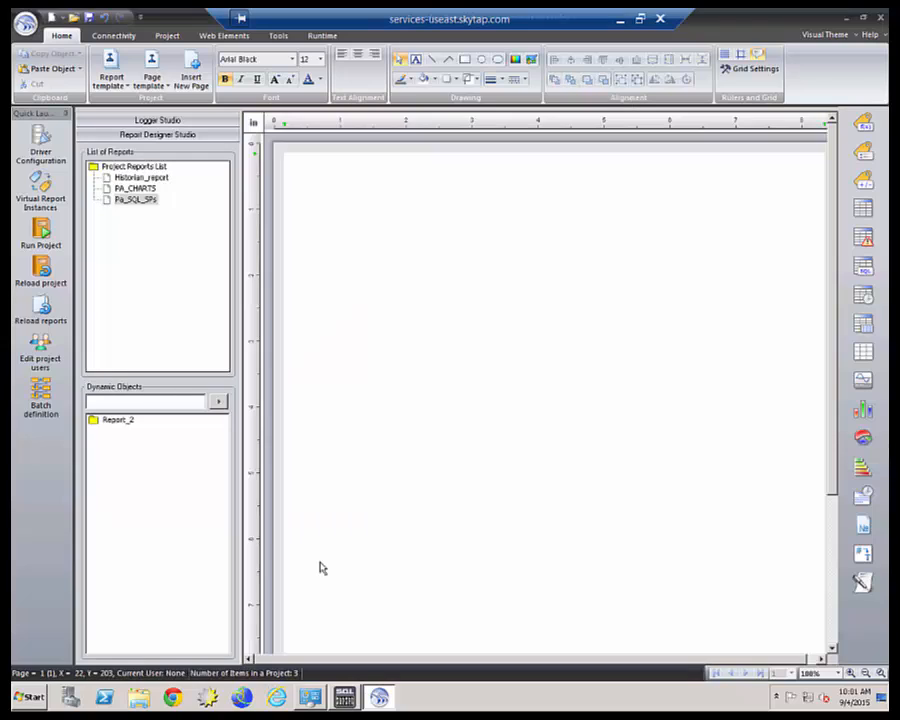
click(110, 80)
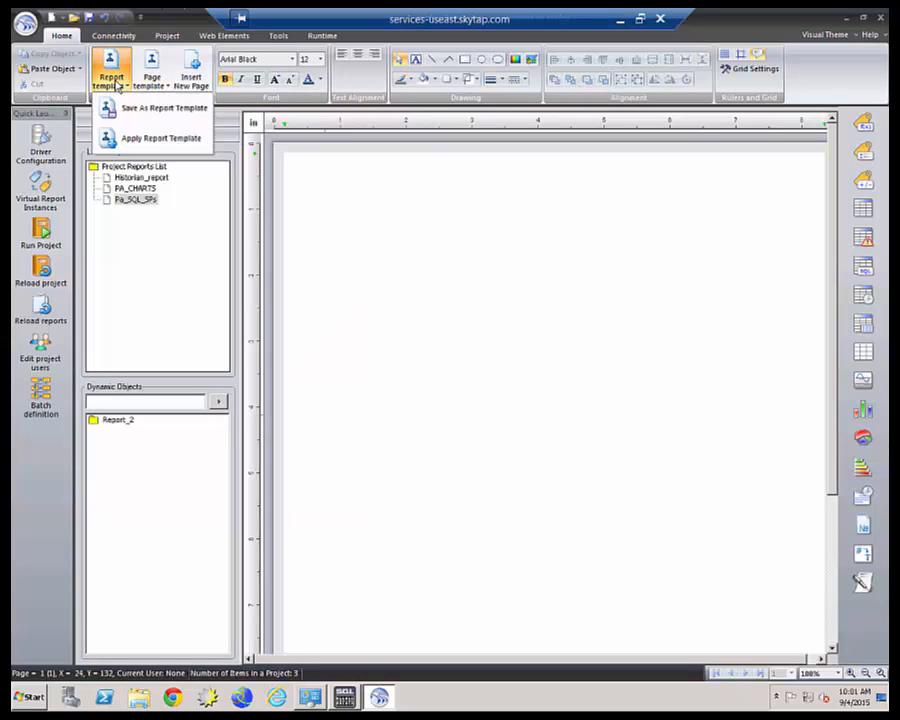
click(118, 138)
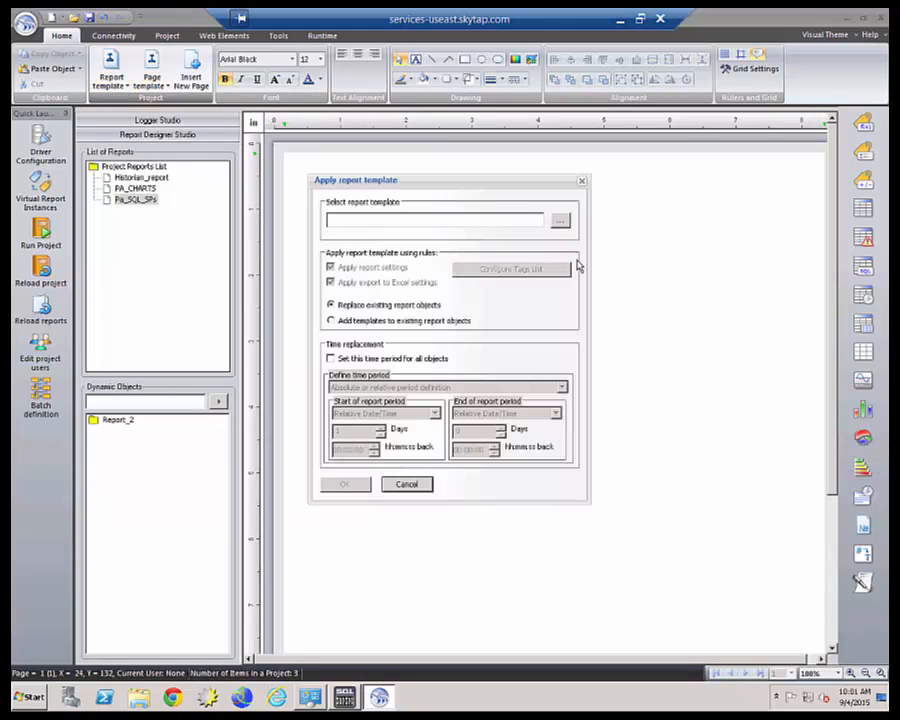
click(562, 222)
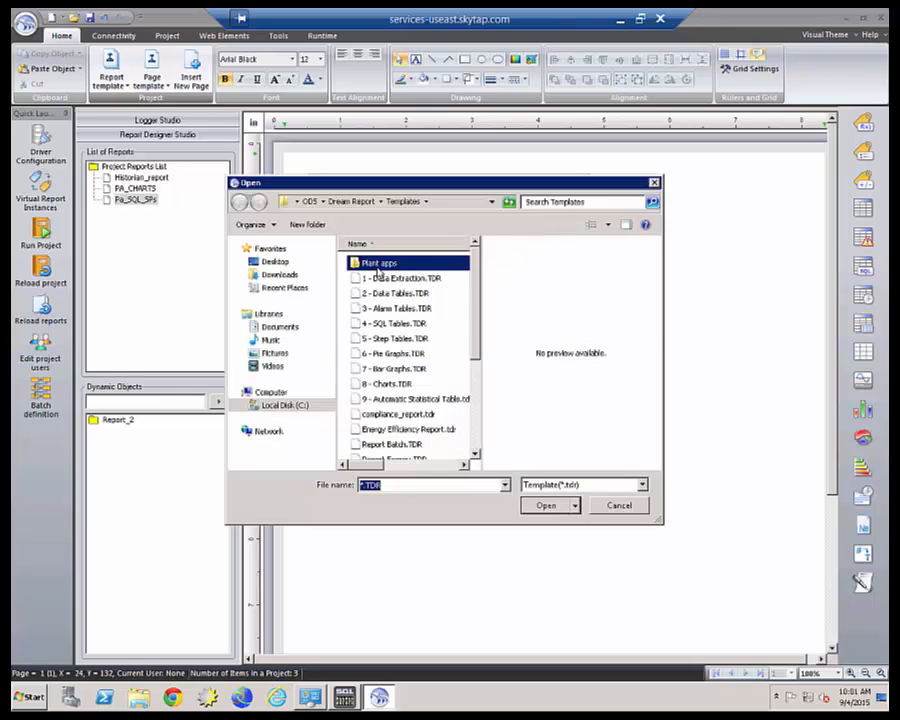
double_click(378, 264)
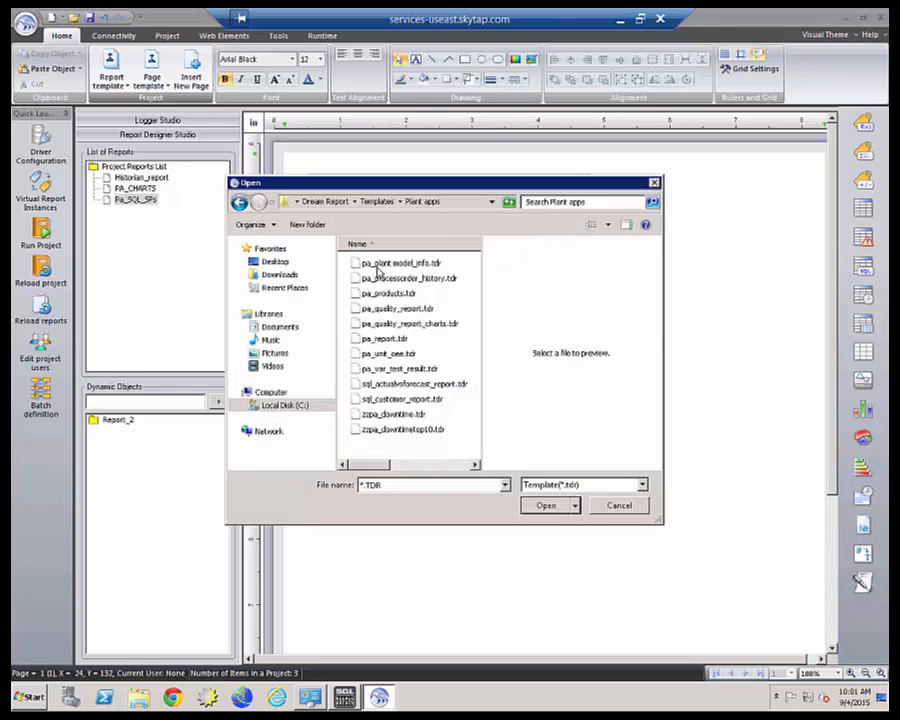
click(396, 353)
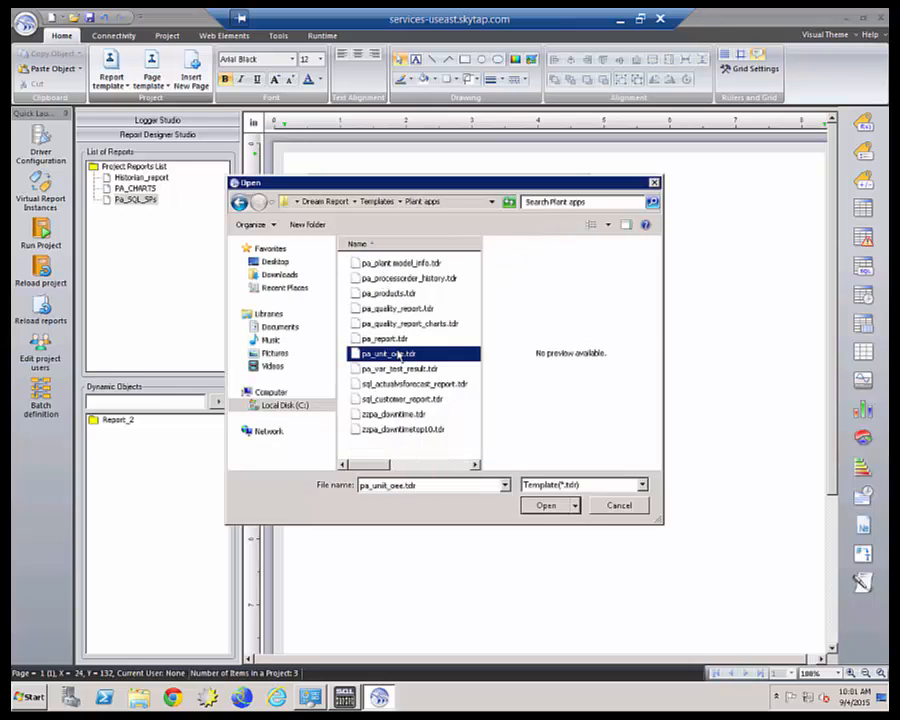
click(546, 506)
click(349, 485)
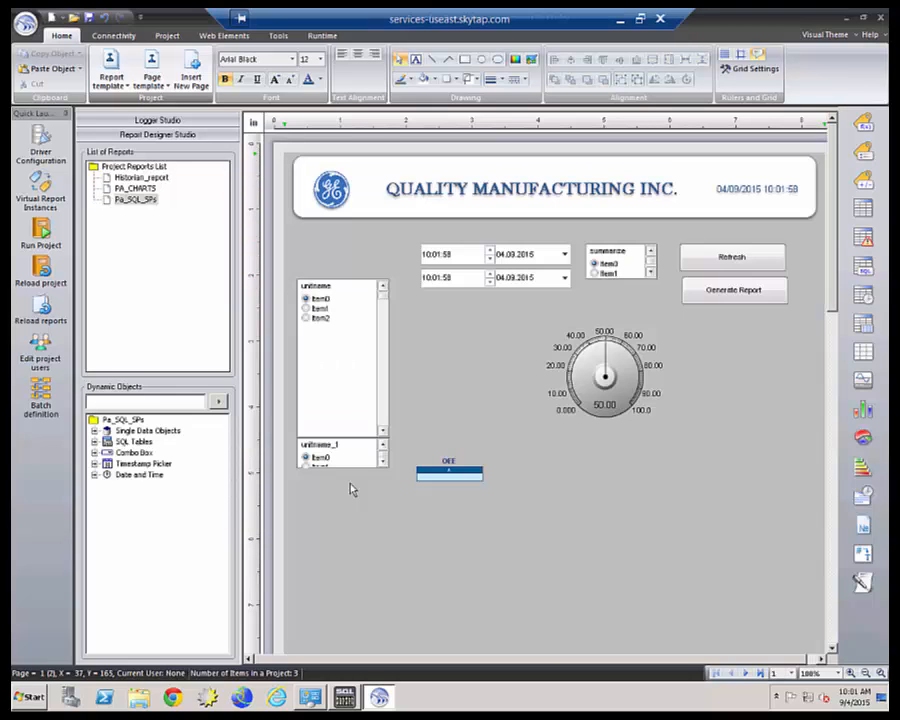
Move the OEE table down-left, then inspect the unitname combo box and the table's SQL query without changes.
drag(448, 474, 328, 501)
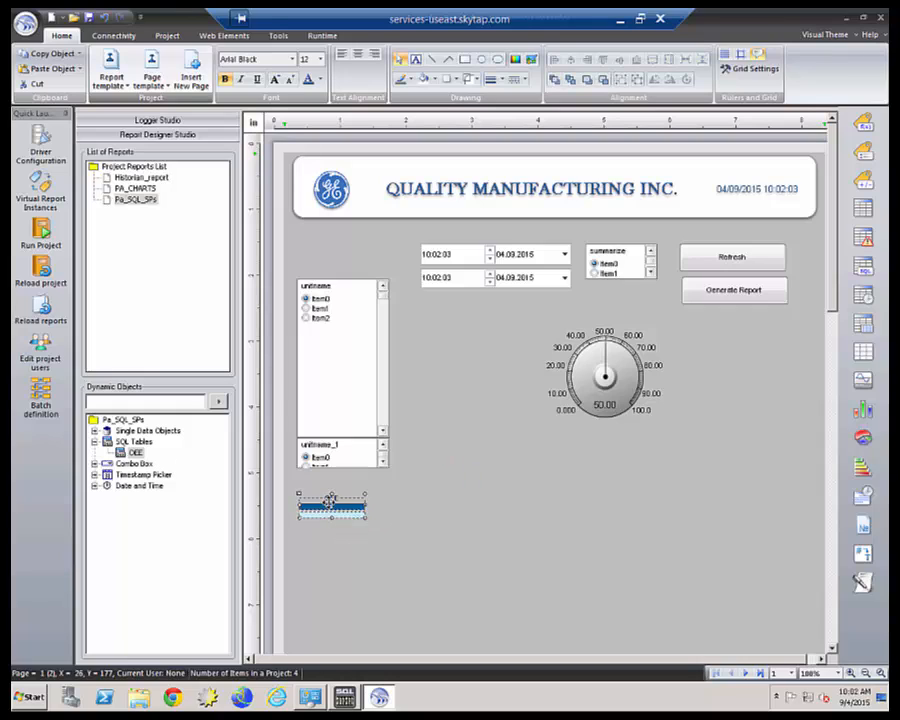
double_click(344, 338)
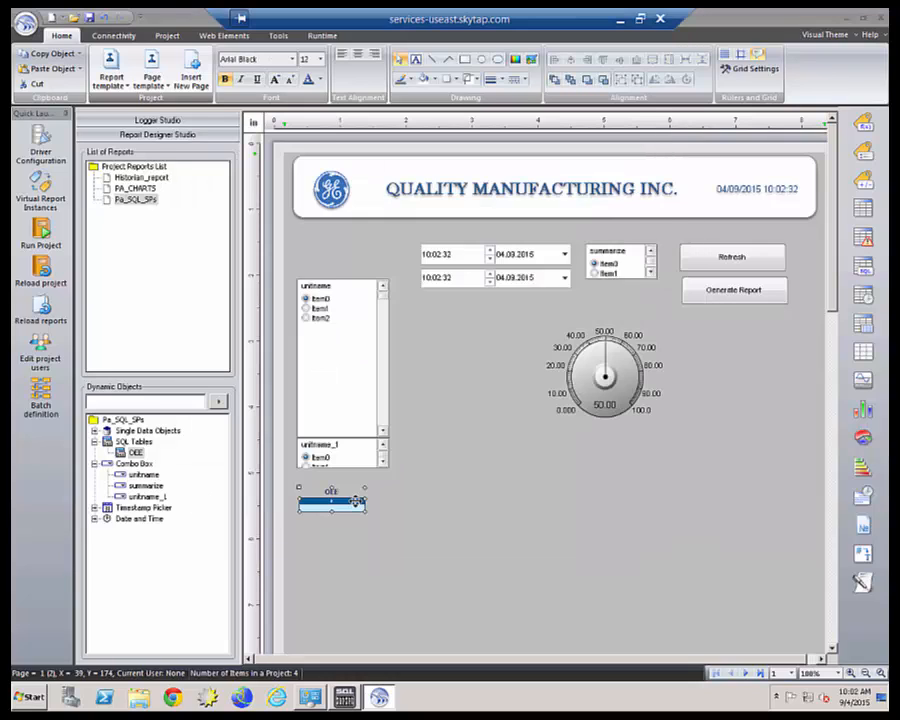
double_click(355, 500)
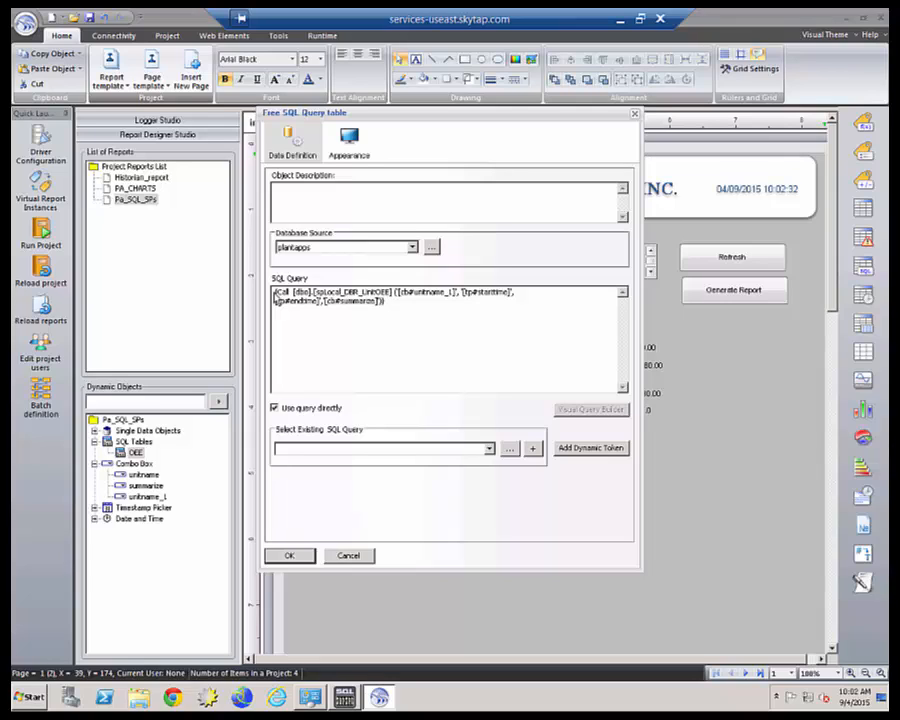
click(295, 558)
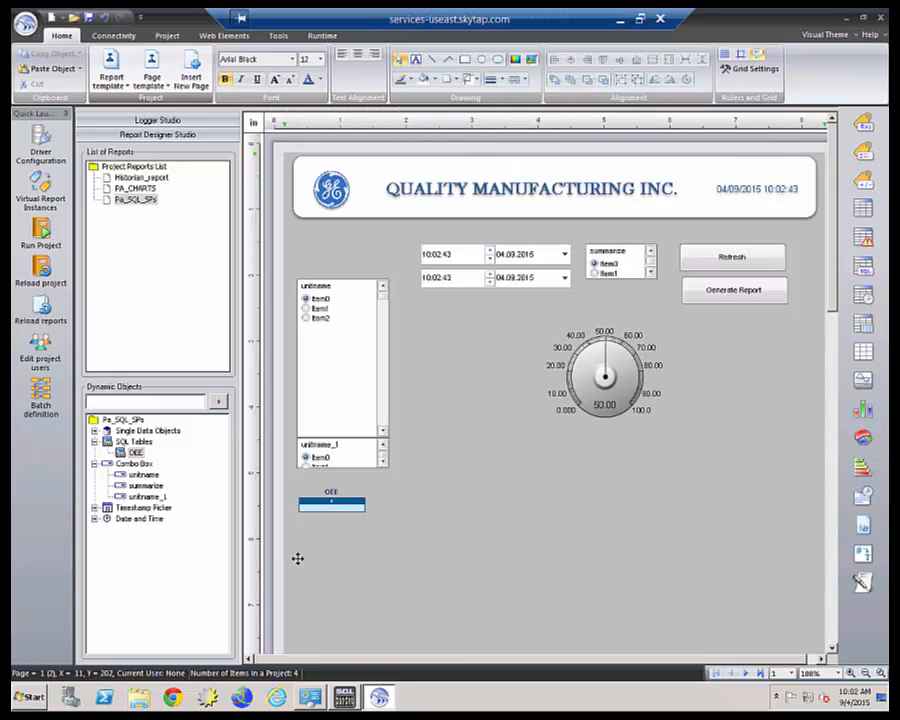
Shift the time pickers and summarize list down-left, lower the gauge, and draw a new single data object.
drag(407, 238, 657, 305)
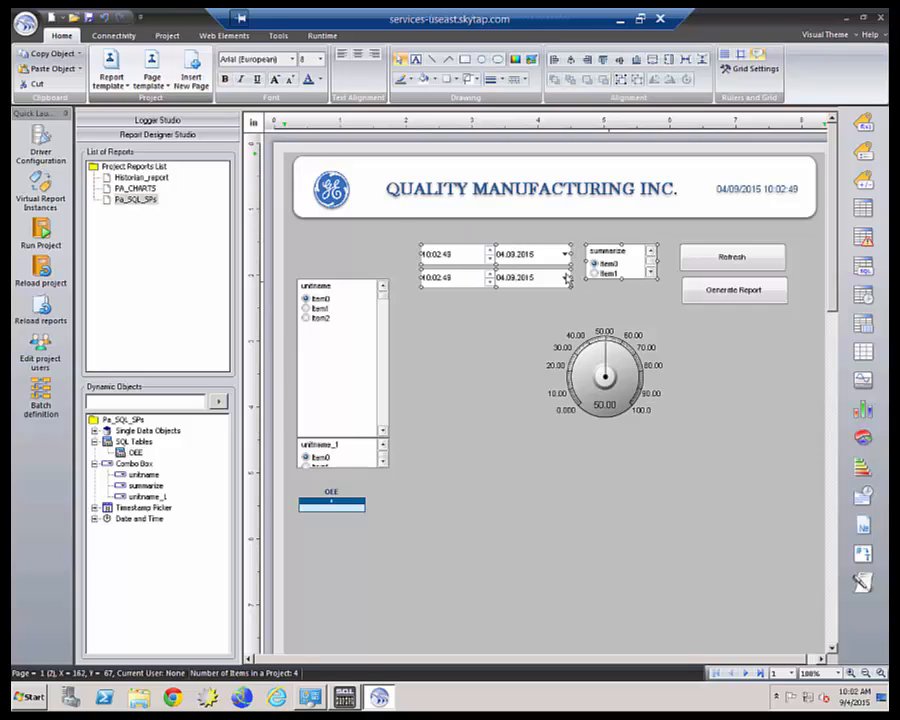
drag(552, 287, 538, 302)
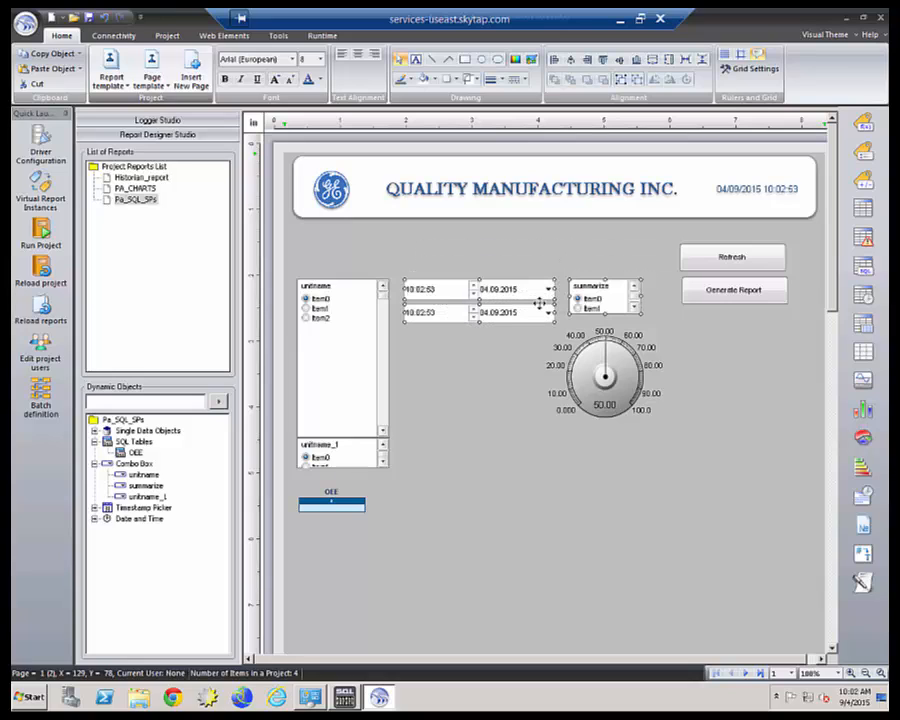
drag(619, 380, 619, 394)
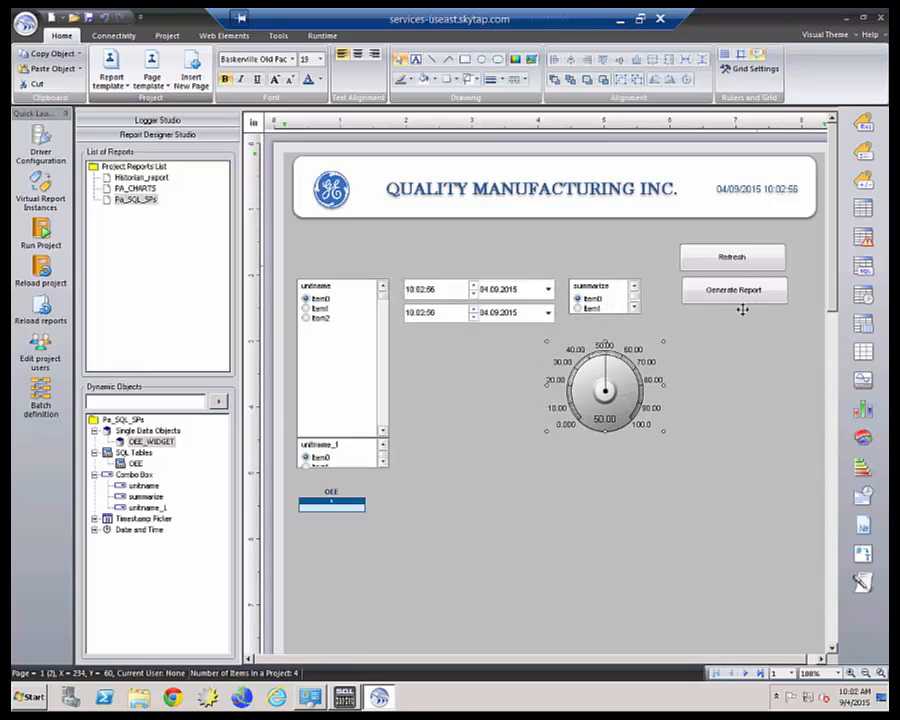
click(718, 386)
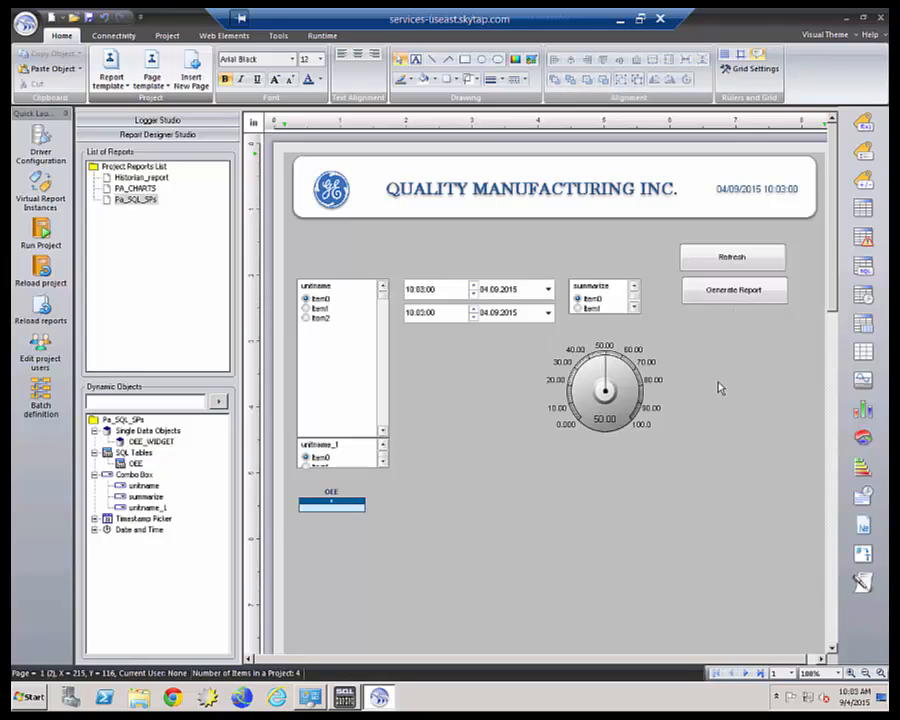
click(622, 401)
click(861, 122)
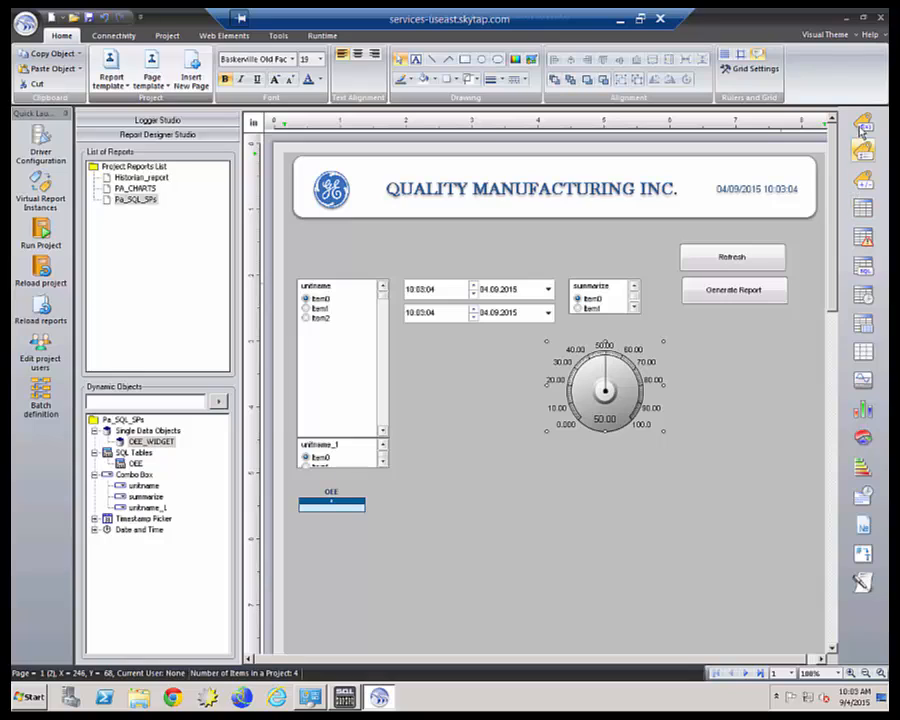
drag(703, 373, 797, 452)
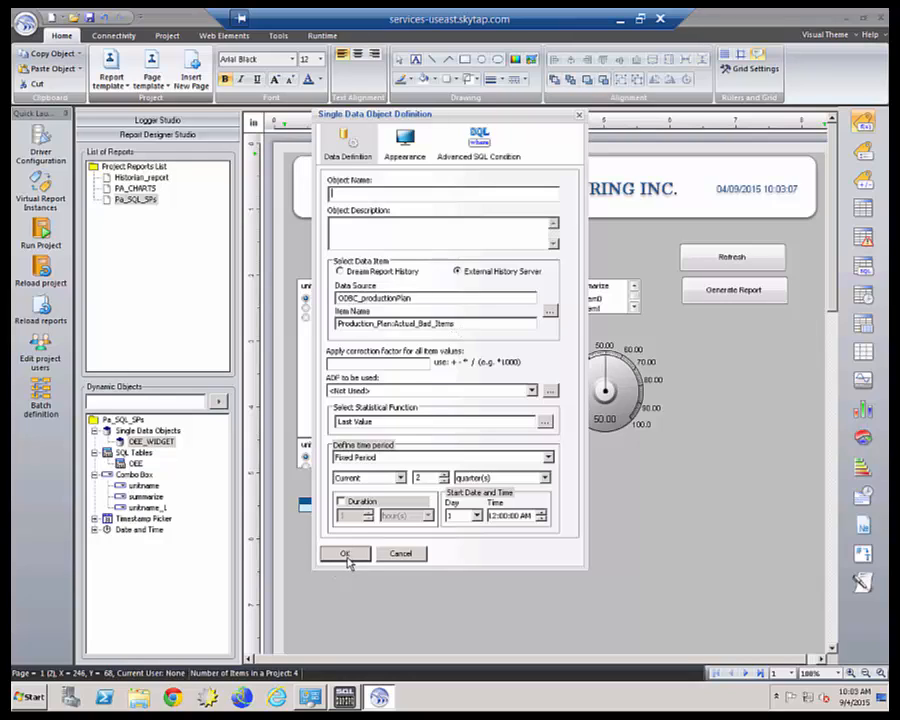
Discard the new data object, move the gauge right, and bind it to Production_Plan:Production_Rate.
click(401, 554)
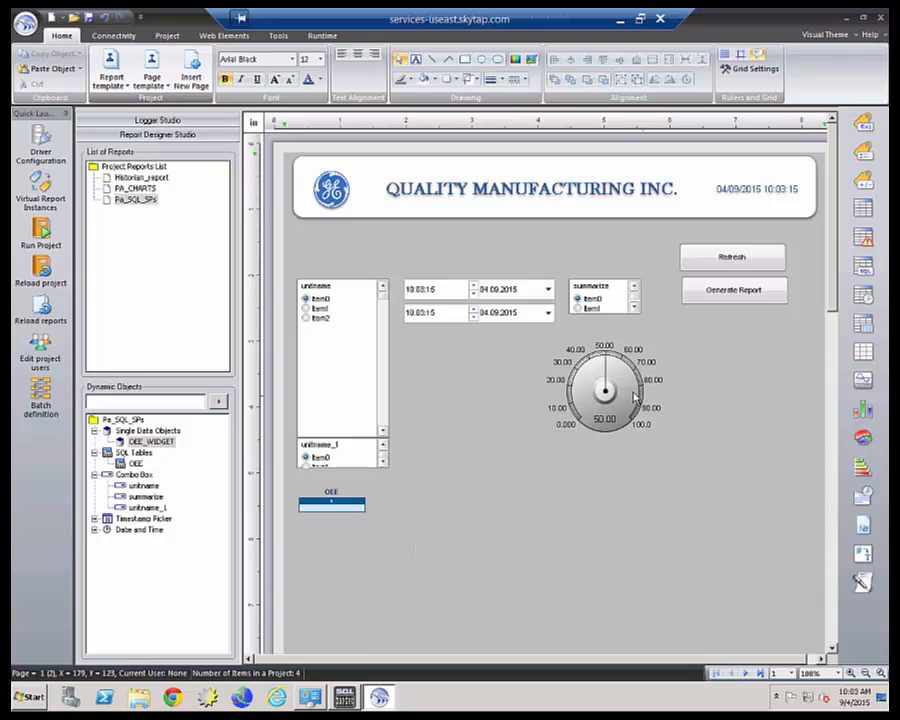
drag(728, 391, 752, 385)
double_click(752, 385)
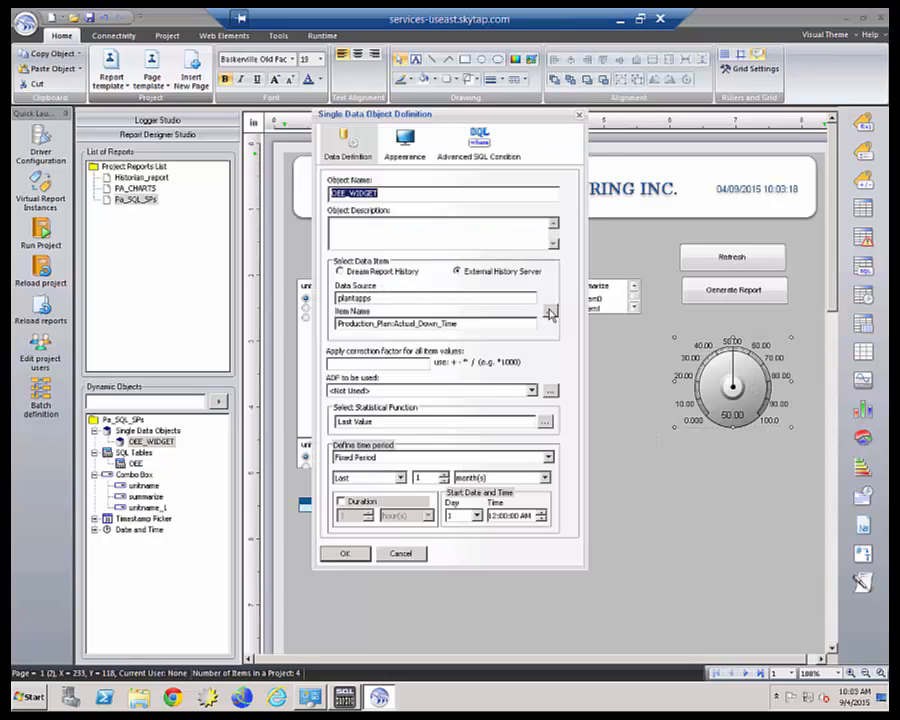
click(550, 313)
click(375, 519)
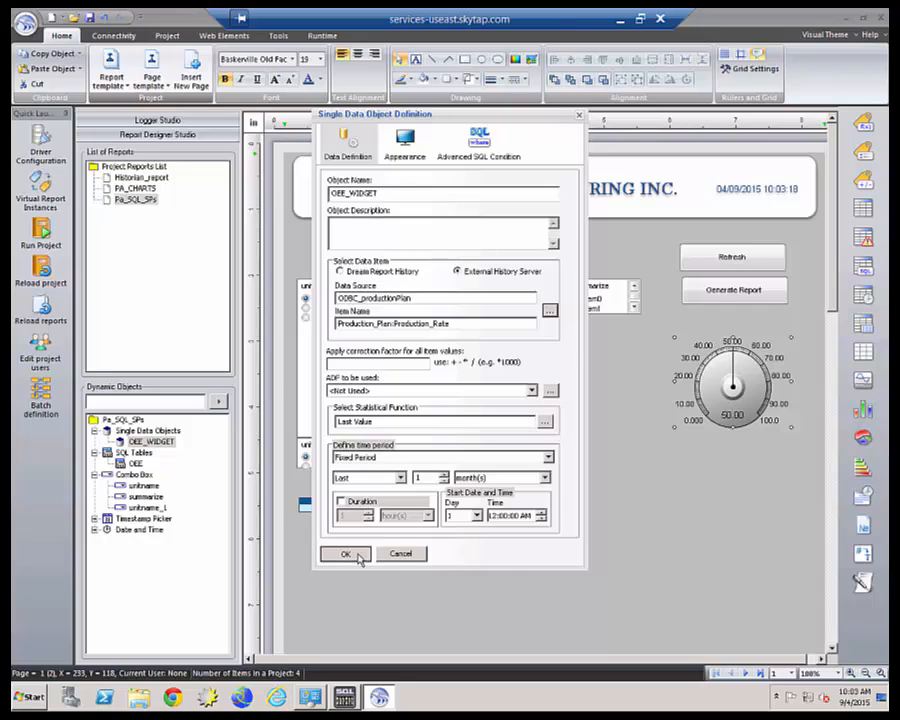
click(346, 551)
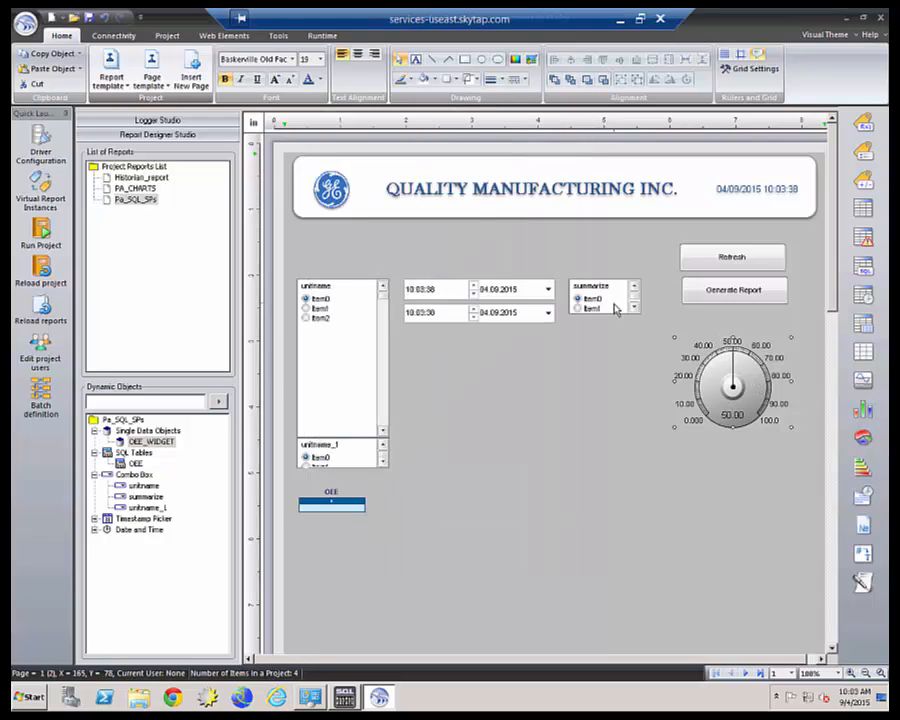
Start placing a free SQL query table from the web form element tools, then cancel it.
click(225, 36)
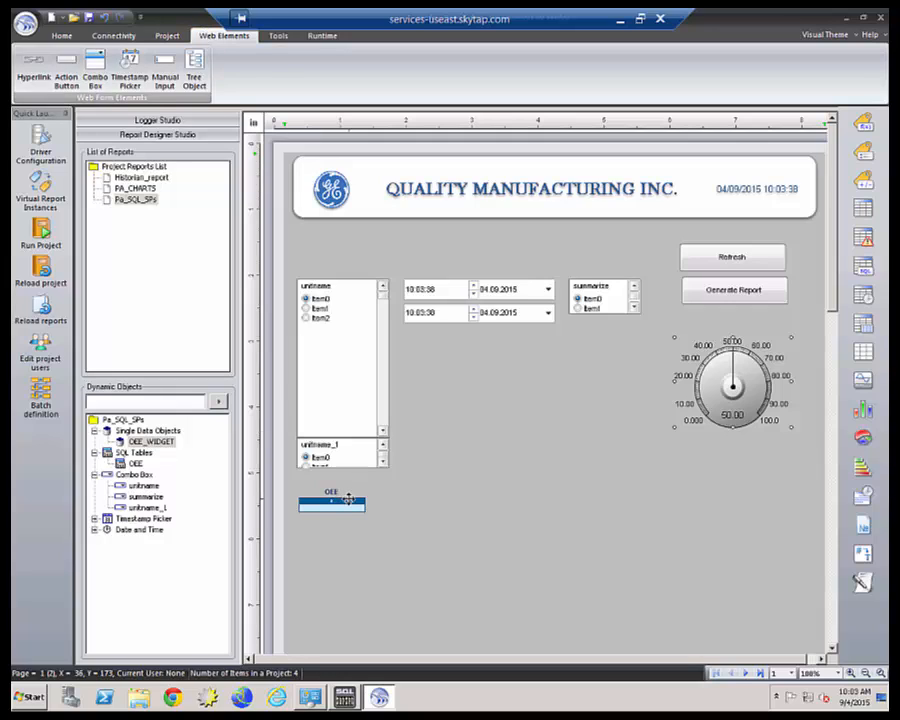
click(863, 266)
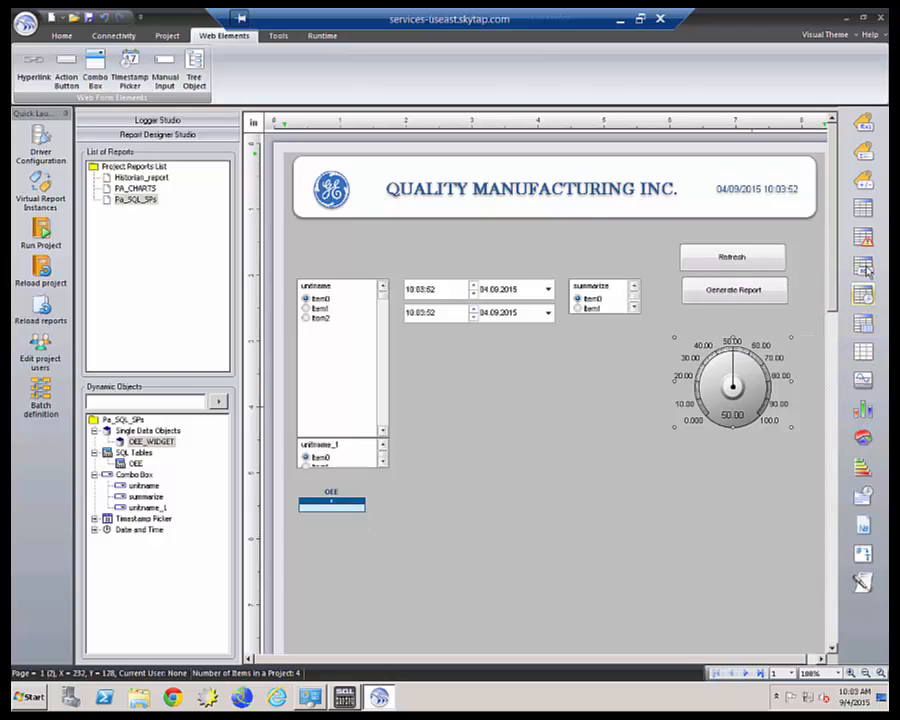
drag(557, 509, 595, 508)
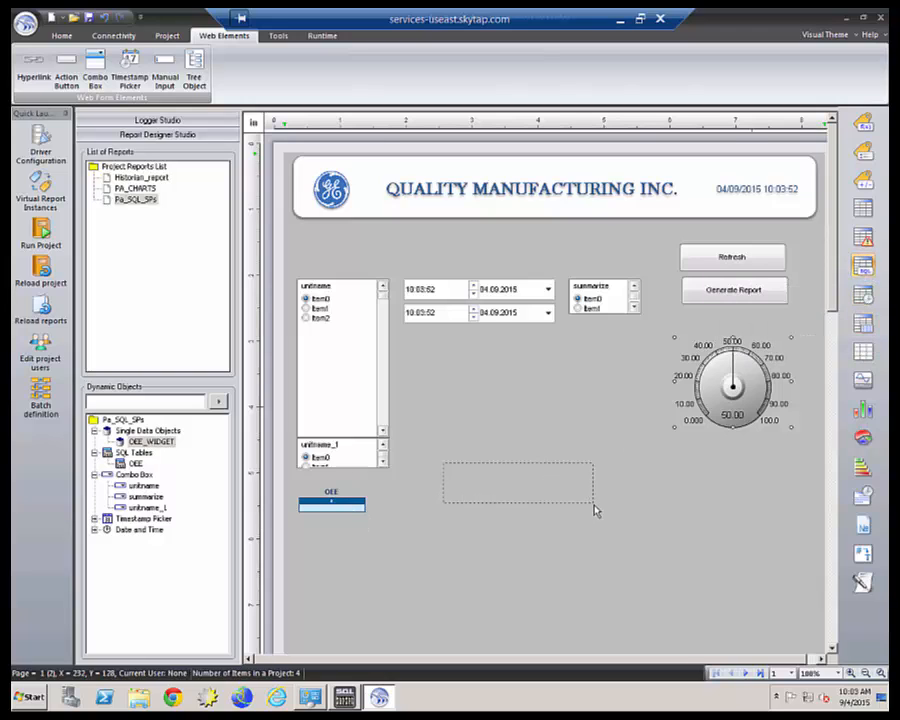
click(287, 302)
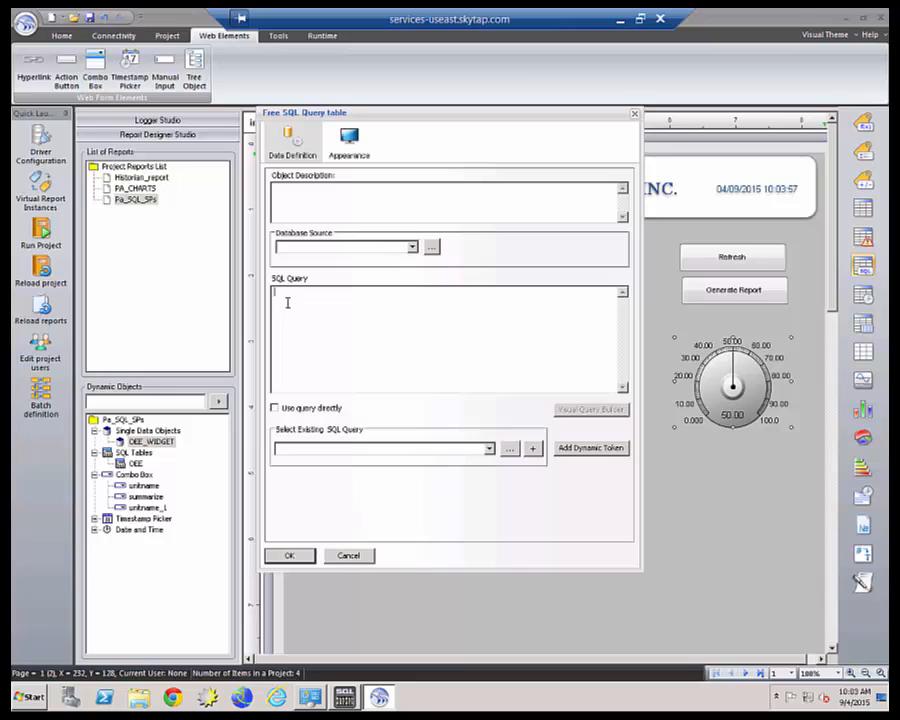
click(352, 556)
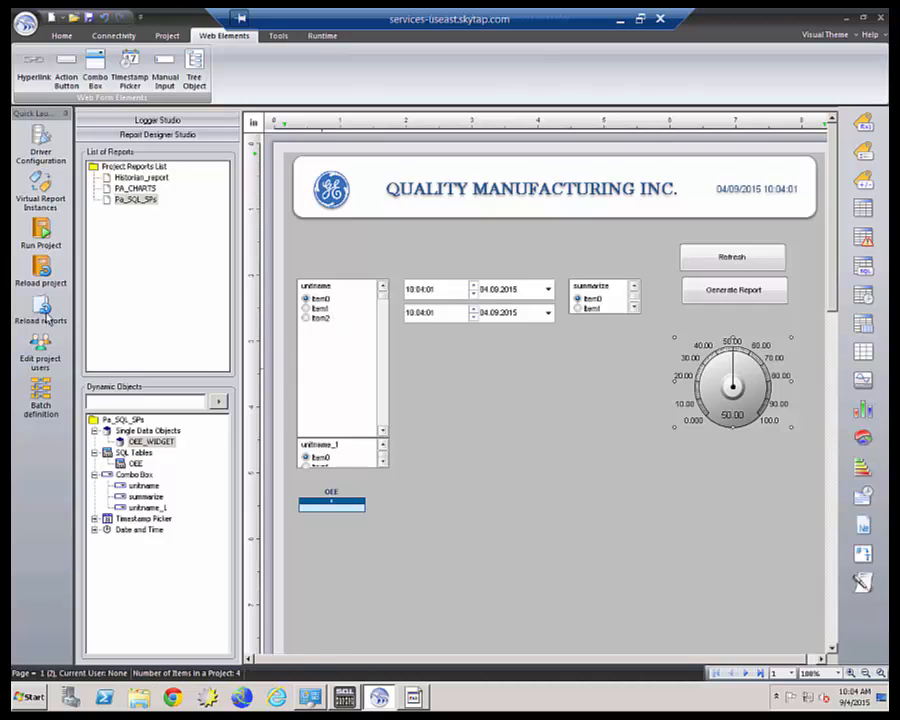
Reload the reports and generate the Historian_report PDF from the Runtime Management Console.
click(44, 310)
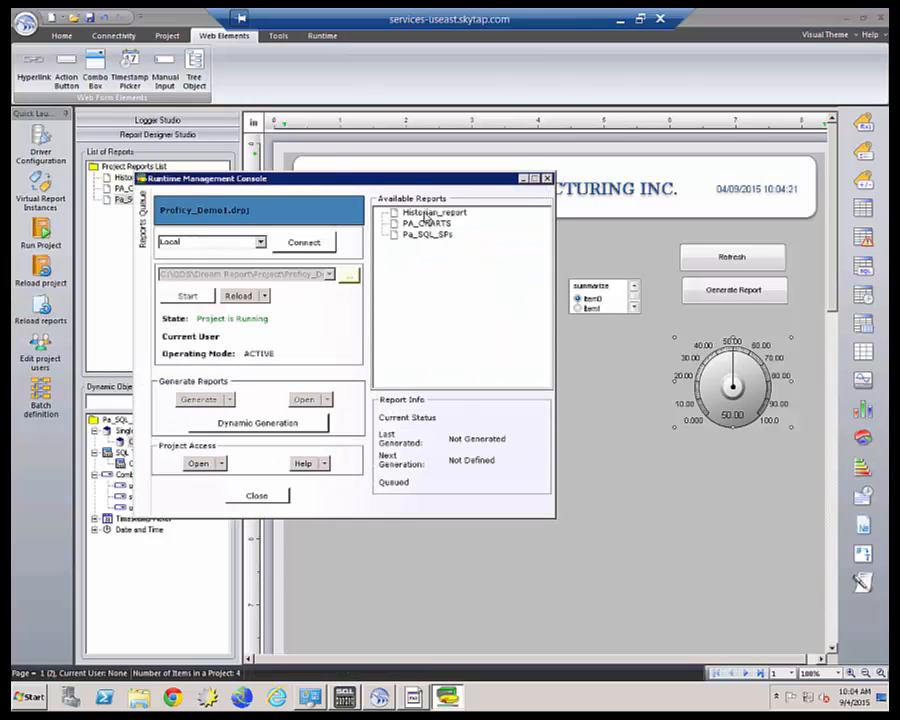
click(425, 213)
click(201, 401)
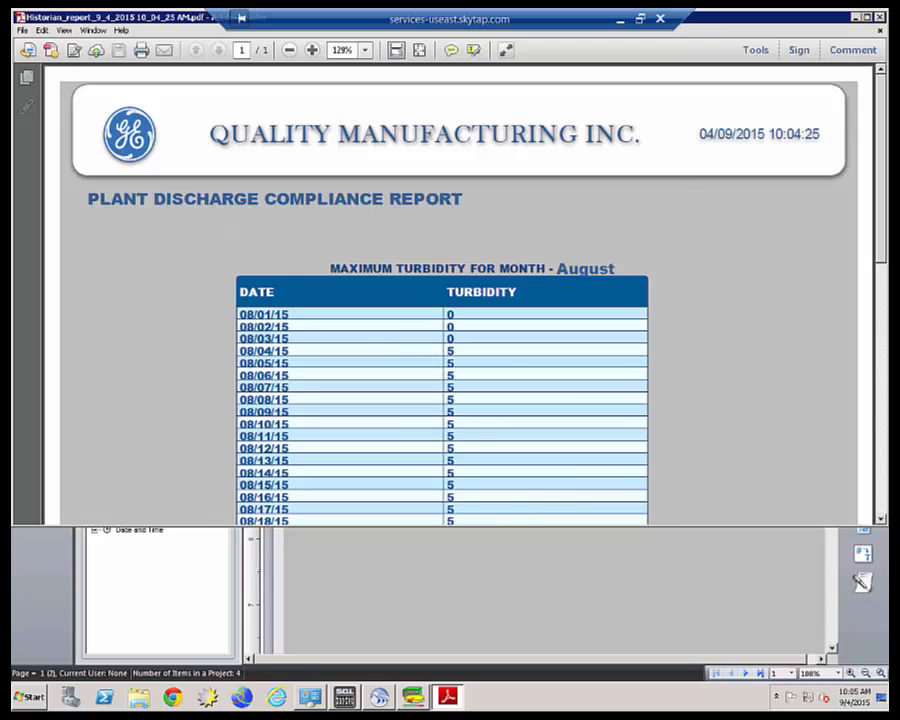
Scroll through the Historian_report PDF down to its turbidity trend chart, then close it.
click(881, 520)
click(881, 520)
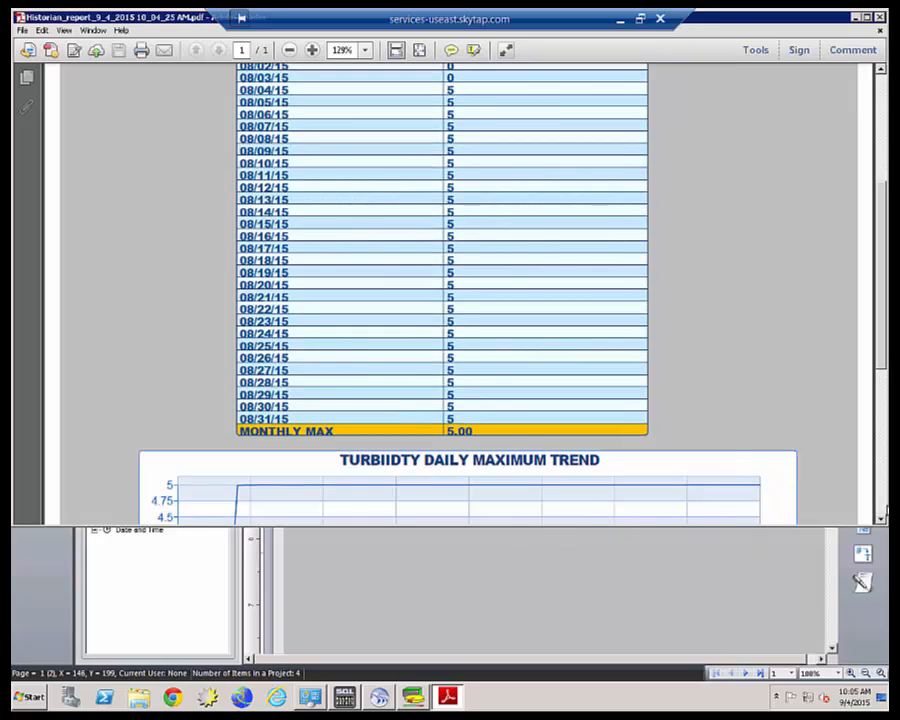
click(881, 519)
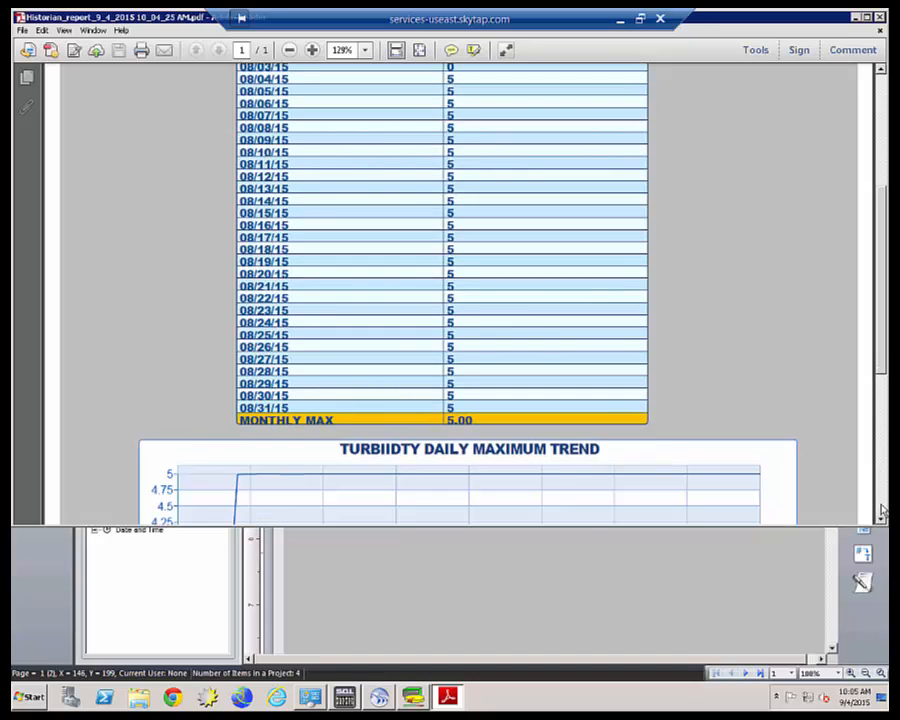
click(884, 505)
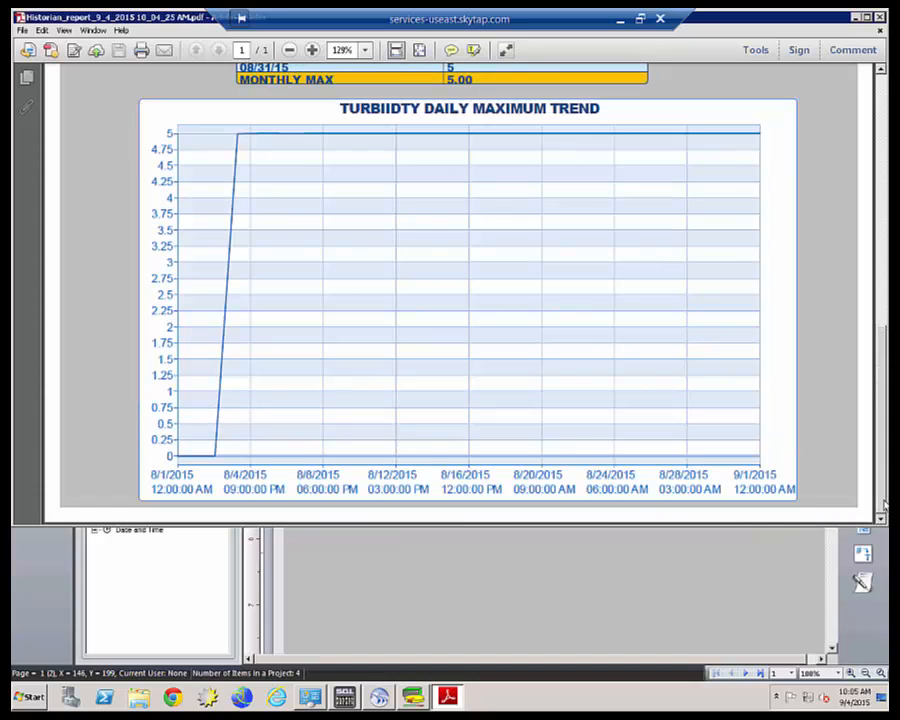
drag(880, 486, 880, 225)
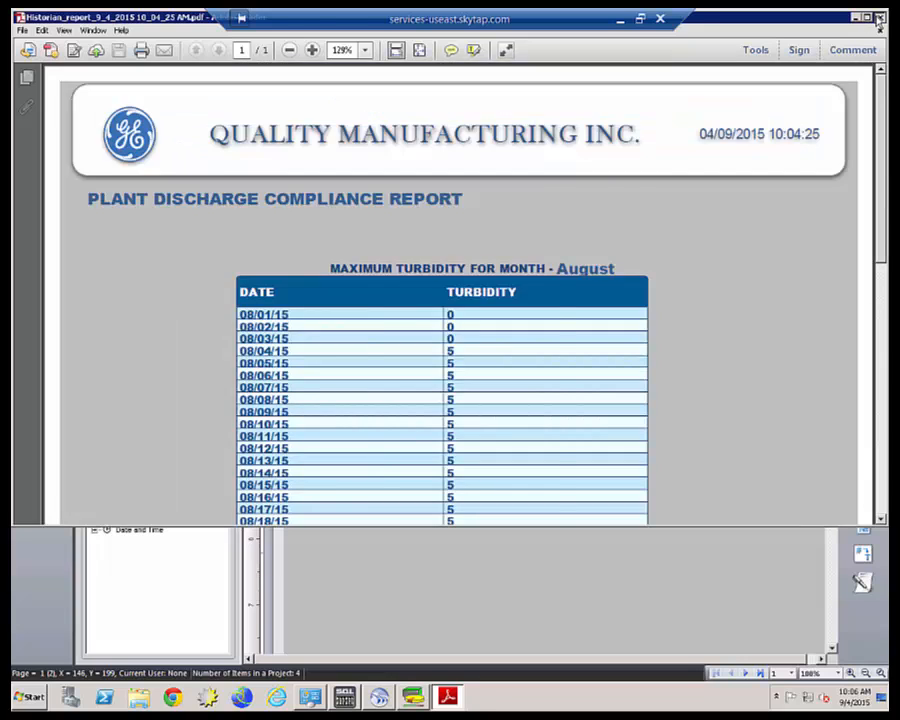
click(879, 18)
click(428, 224)
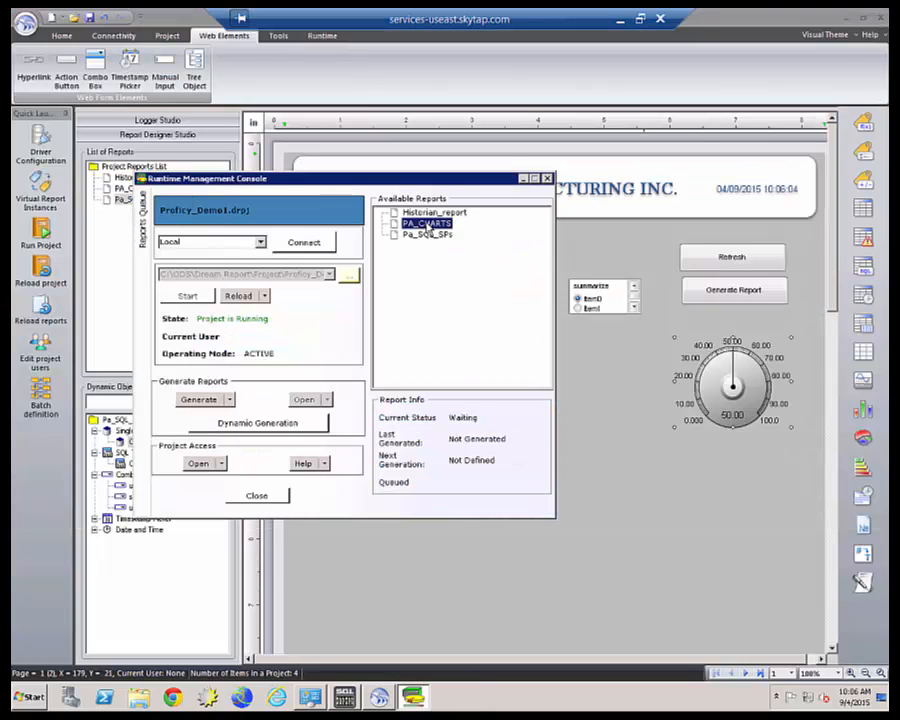
click(199, 399)
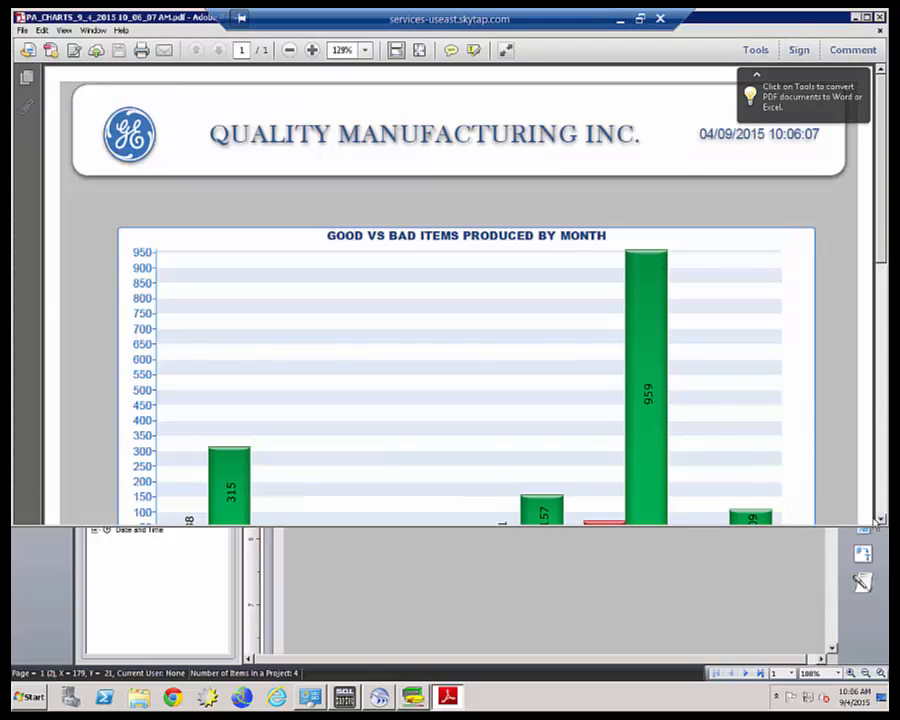
scroll(882, 521, down, 3)
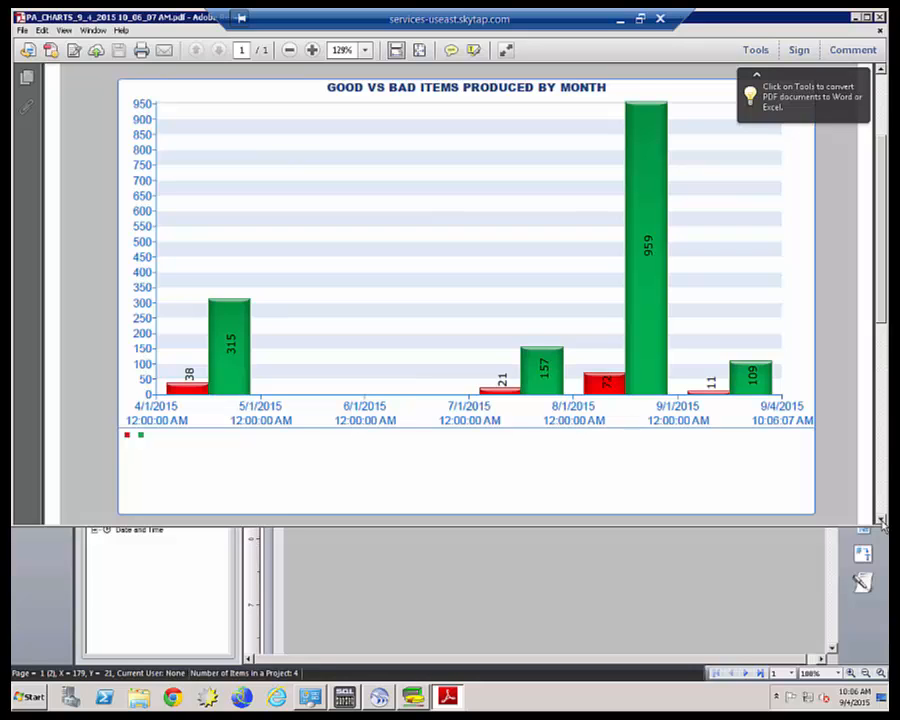
scroll(882, 521, down, 1)
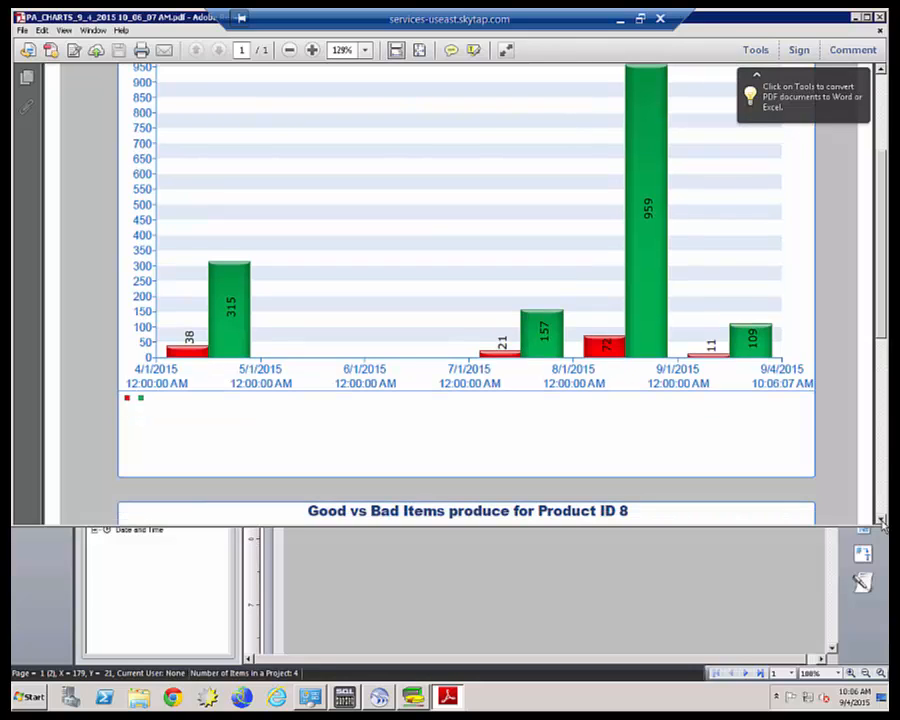
scroll(882, 521, down, 2)
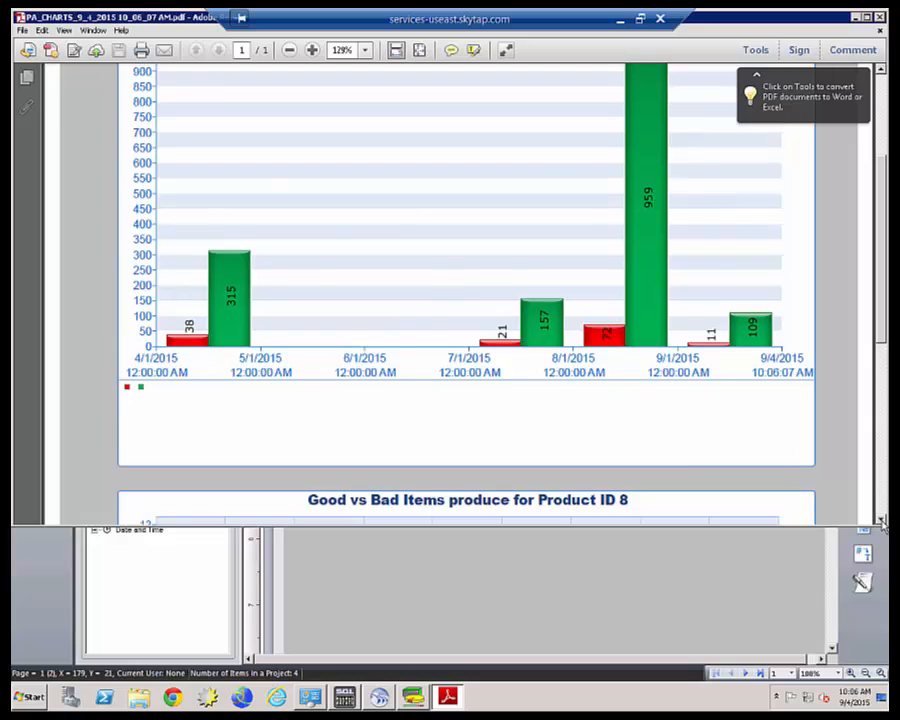
scroll(882, 521, down, 4)
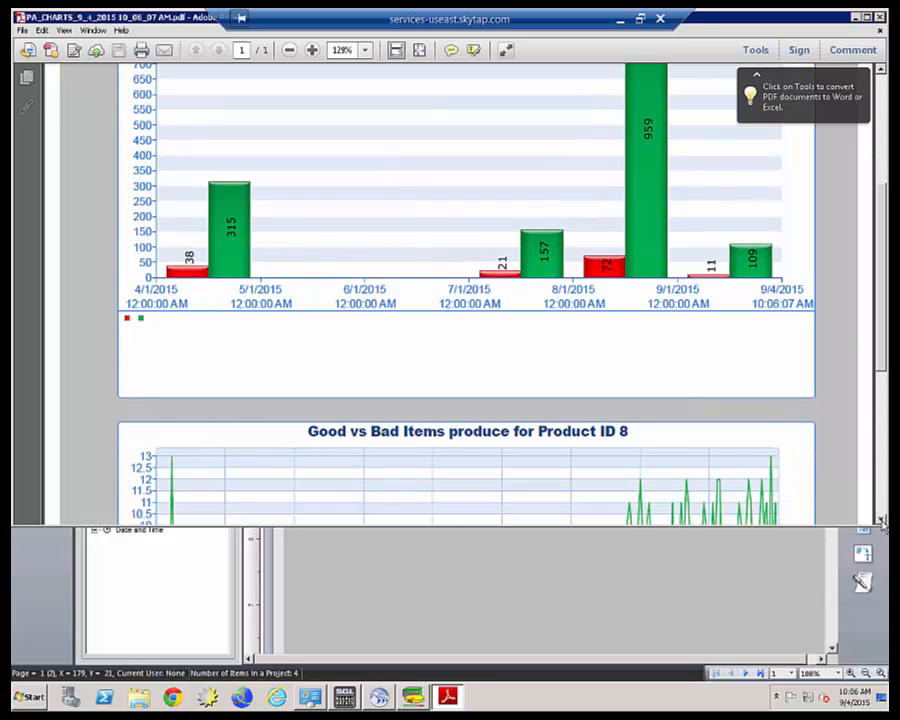
scroll(882, 521, down, 3)
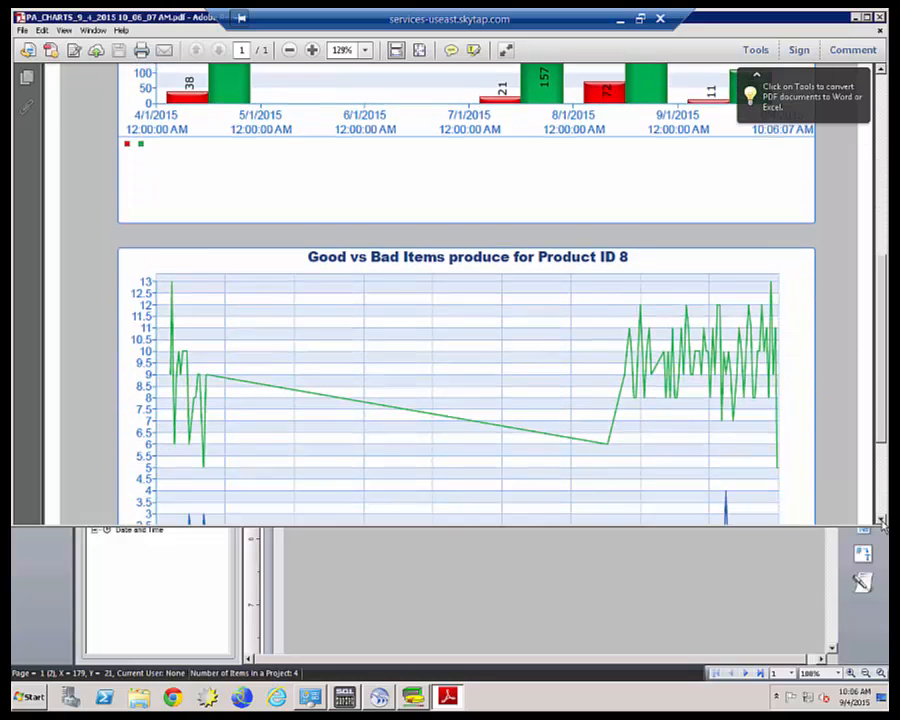
scroll(866, 257, up, 10)
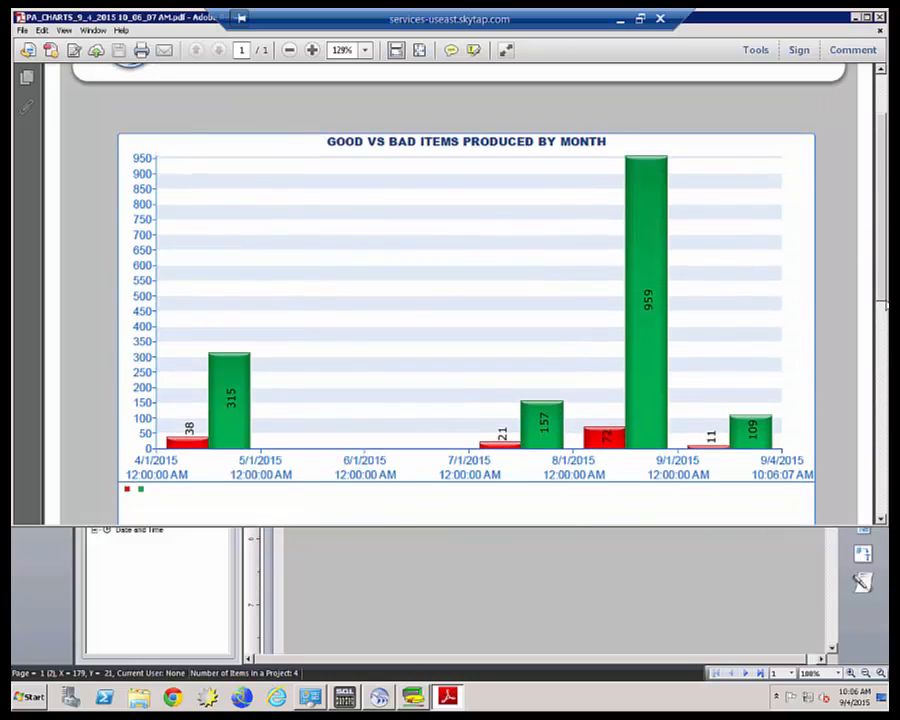
scroll(866, 300, up, 2)
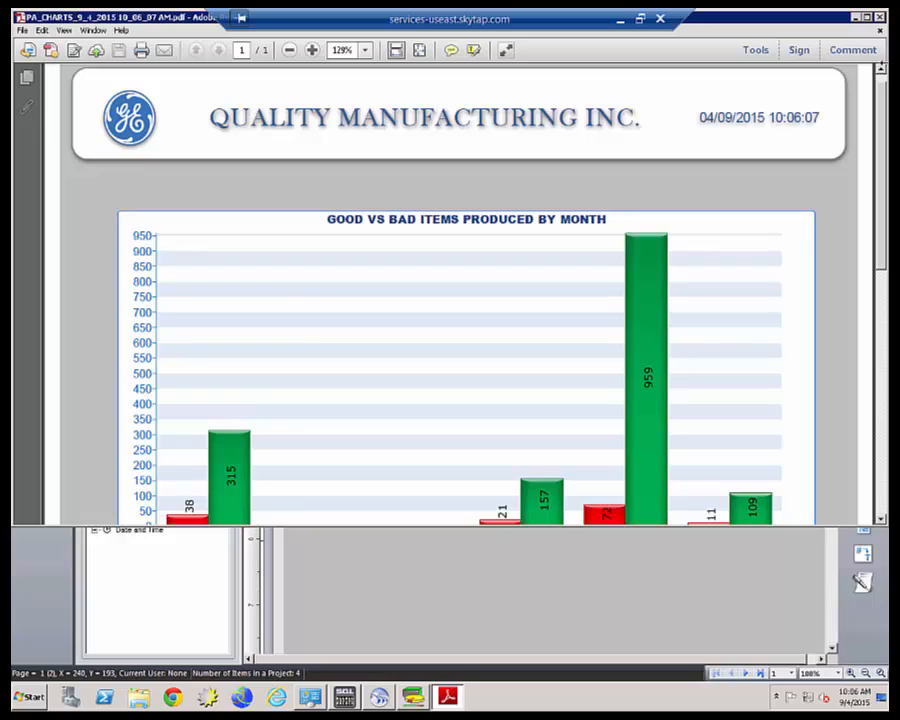
Close the PA_CHARTS PDF, configure IIS, and open the project's DR Web Portal.
click(880, 18)
click(224, 466)
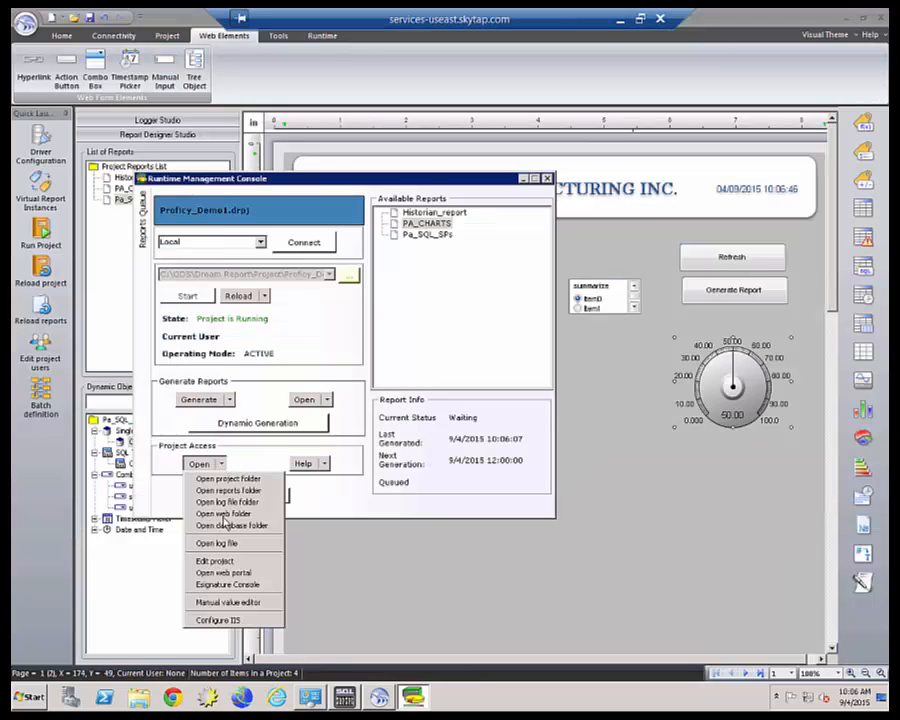
click(237, 618)
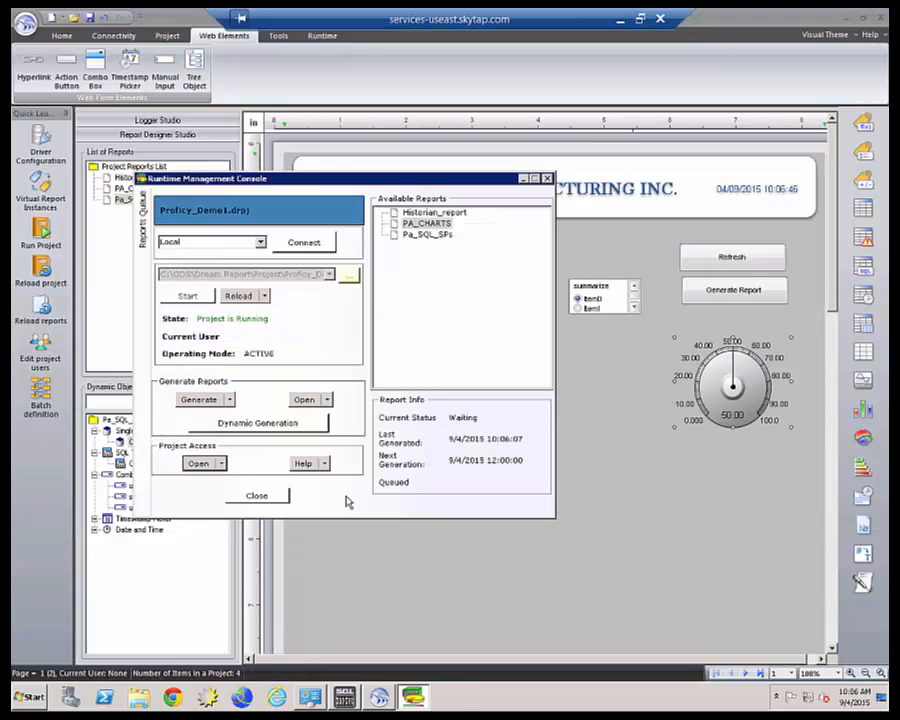
click(468, 370)
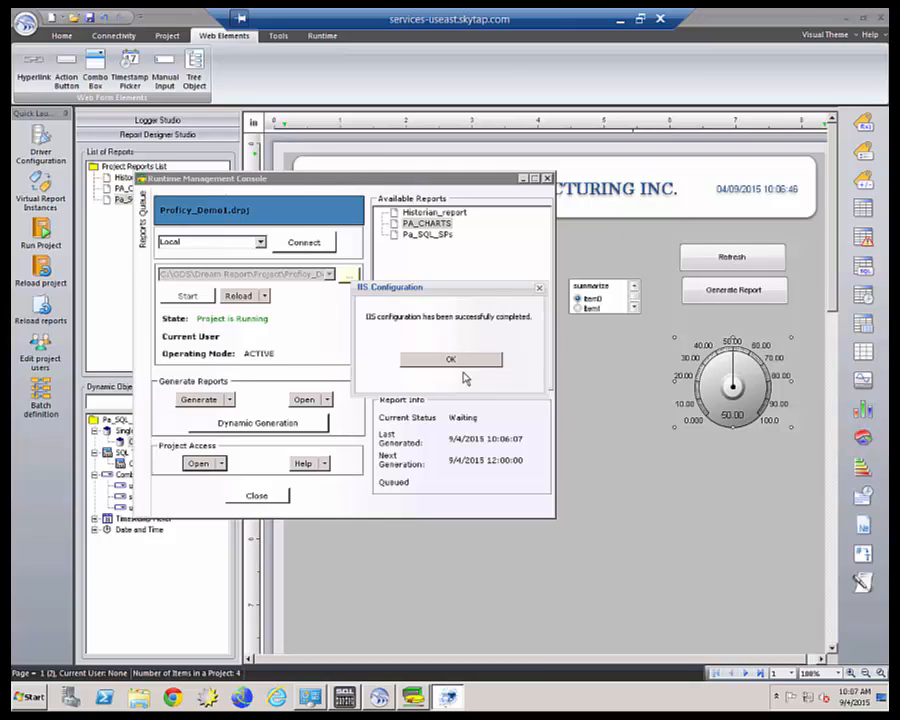
click(451, 360)
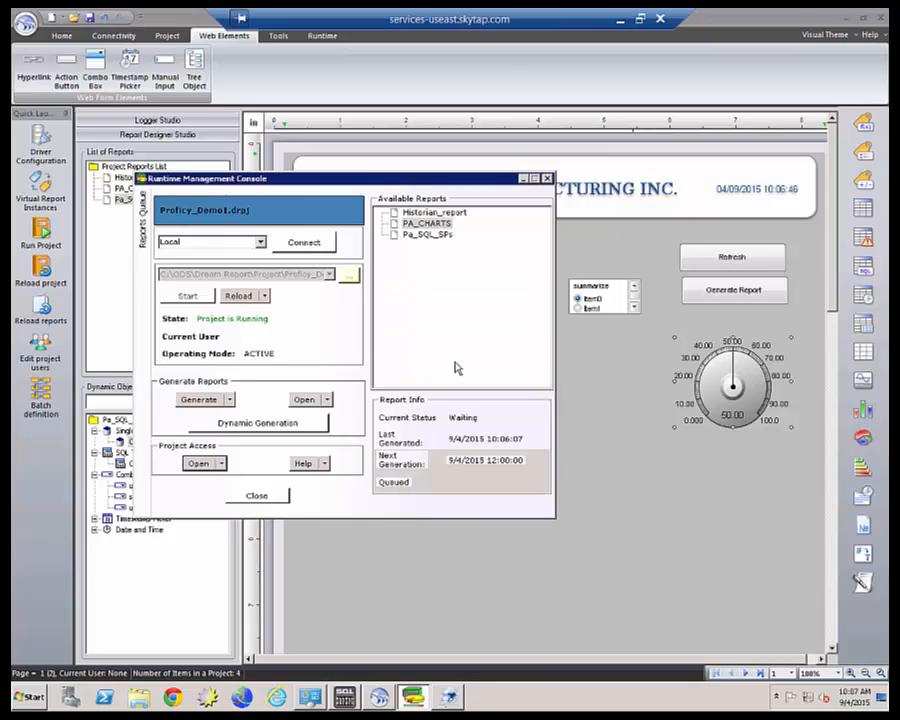
click(222, 464)
click(225, 573)
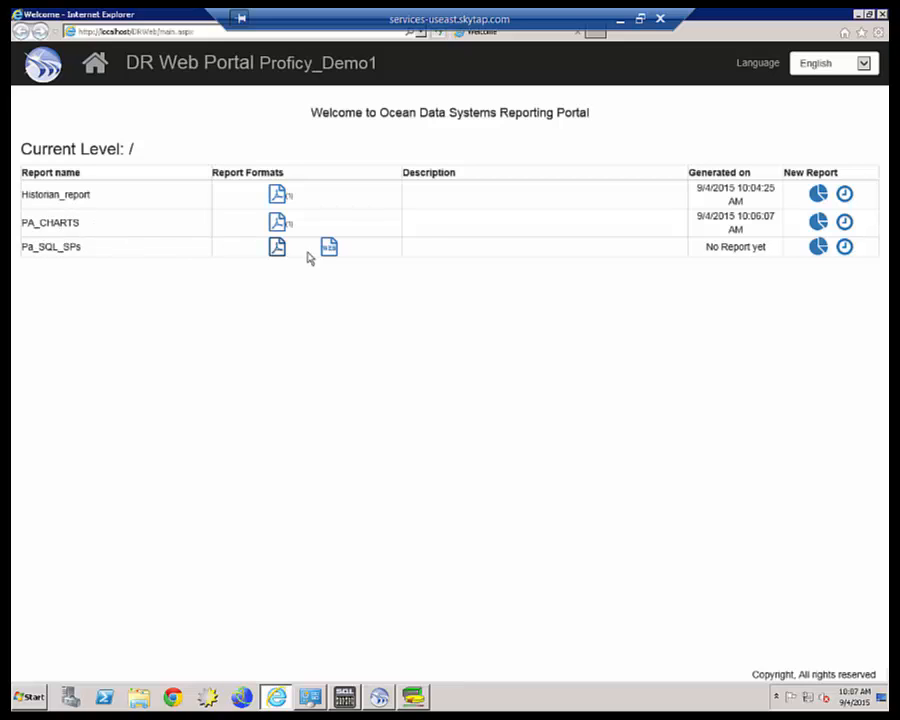
Open the Pa_SQL_SPs report in the portal and select the 0 Filler 1 unit.
click(329, 249)
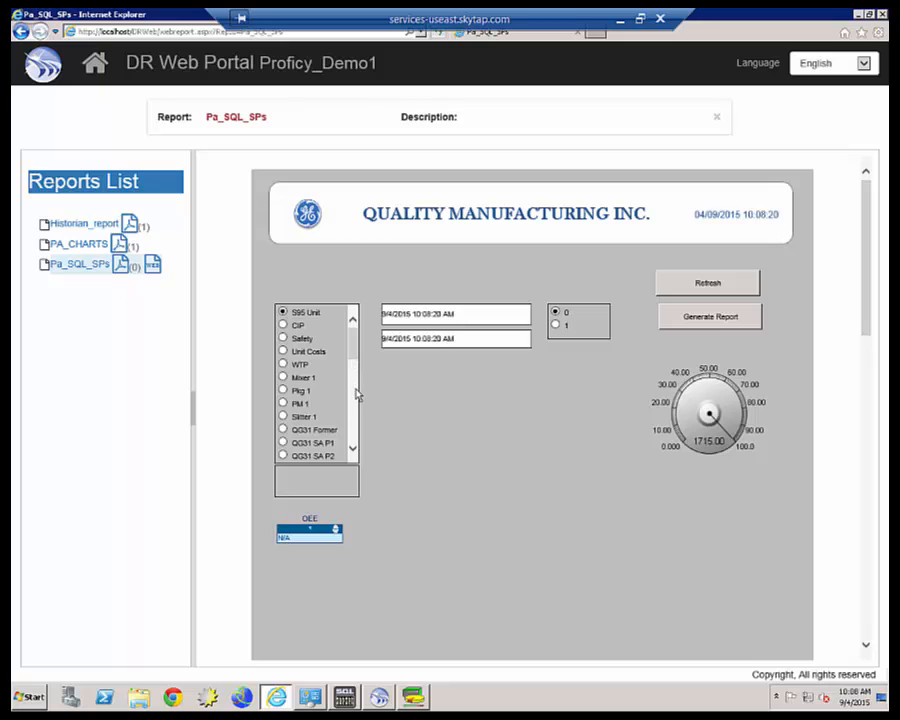
scroll(352, 418, down, 3)
scroll(355, 420, down, 3)
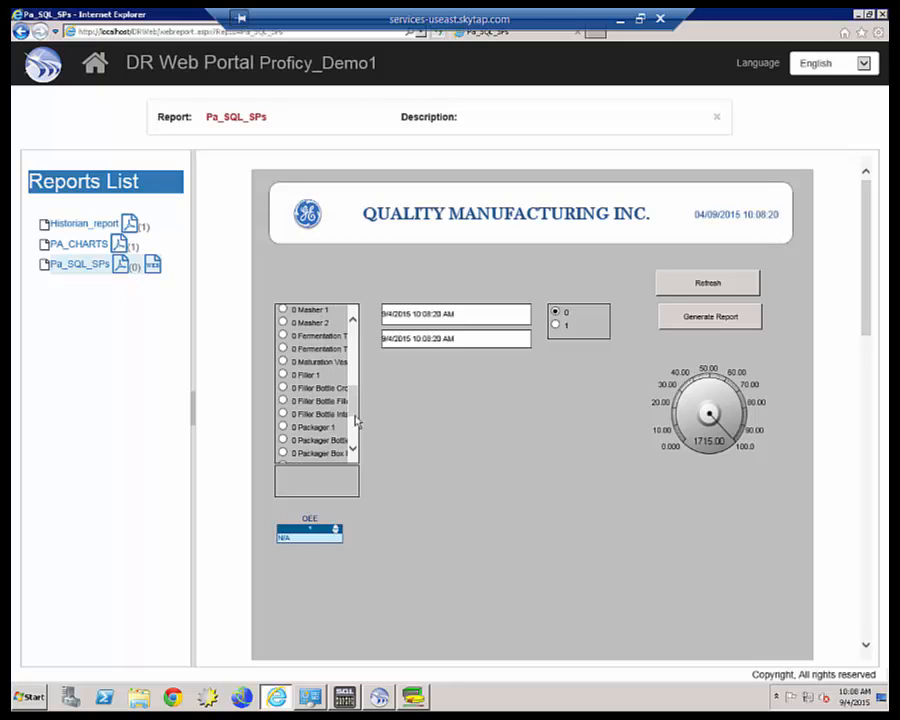
click(283, 374)
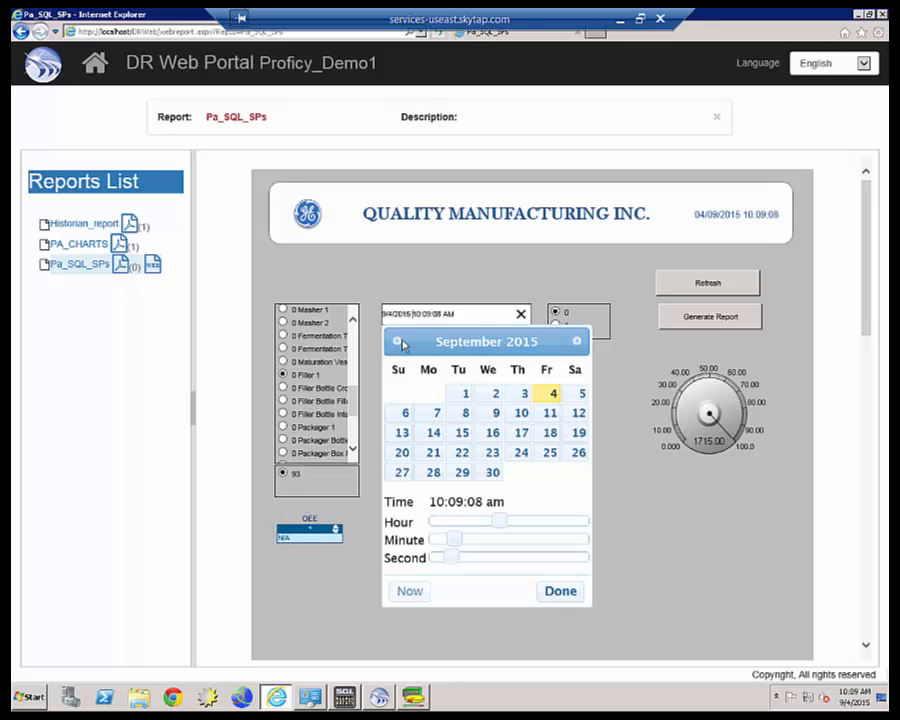
Set the start date to 5/1/2015 and generate the report.
click(397, 341)
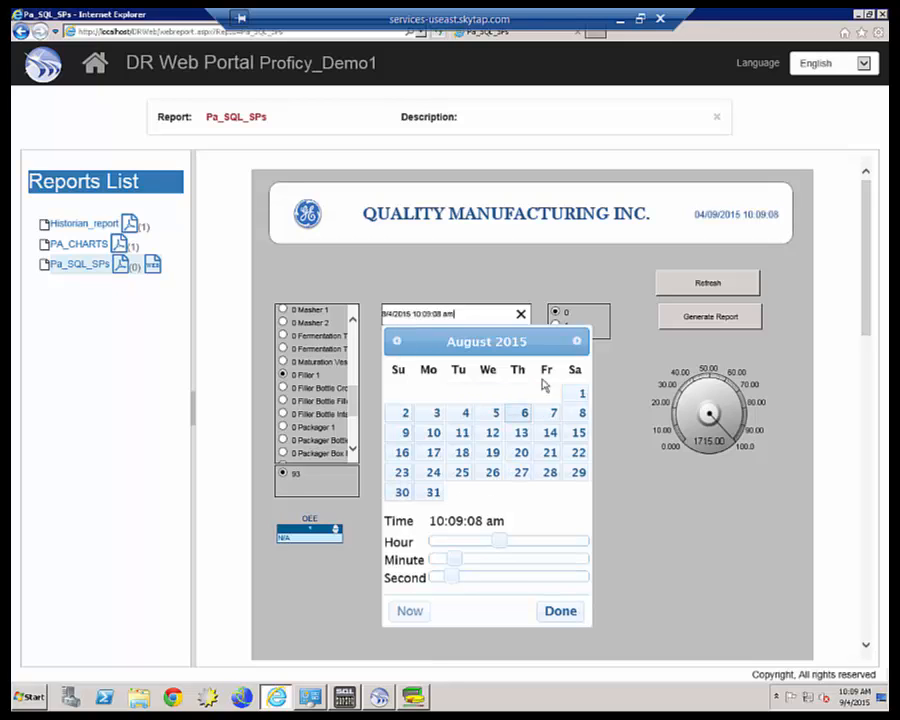
click(397, 341)
click(397, 341)
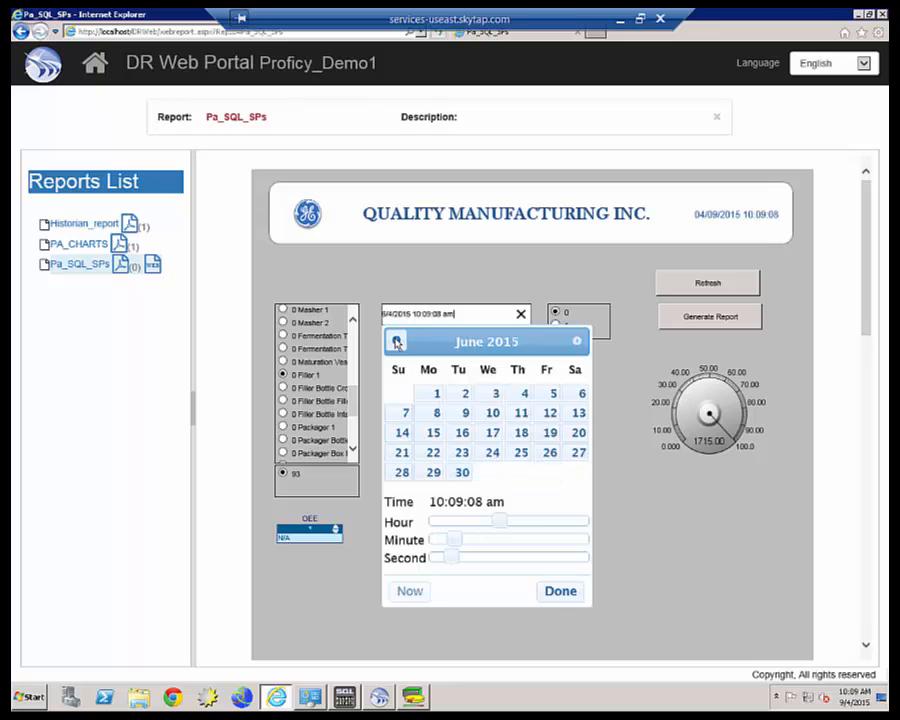
click(397, 341)
click(551, 394)
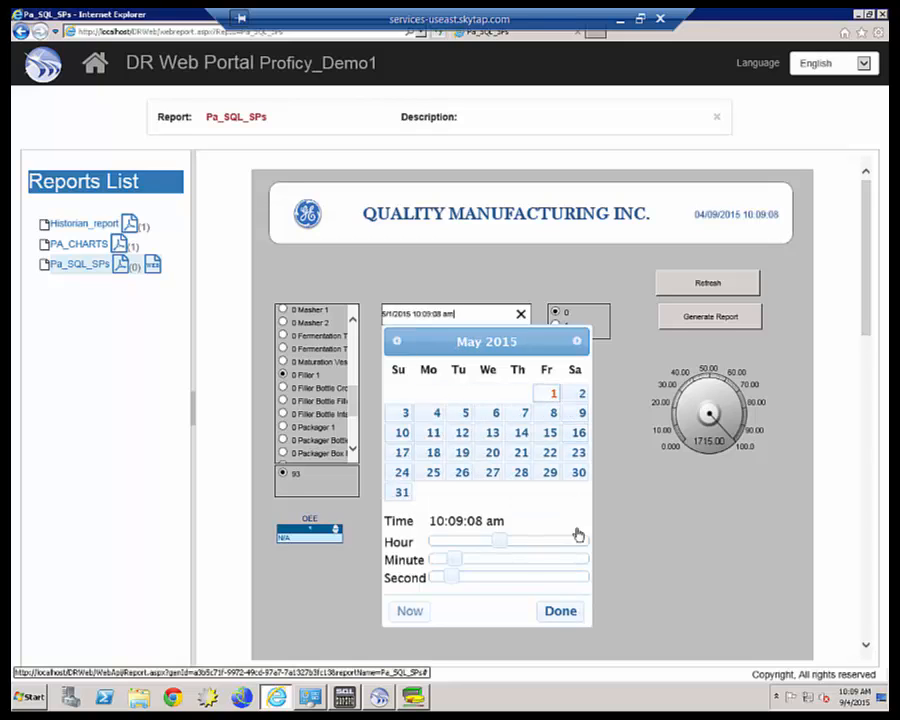
click(562, 610)
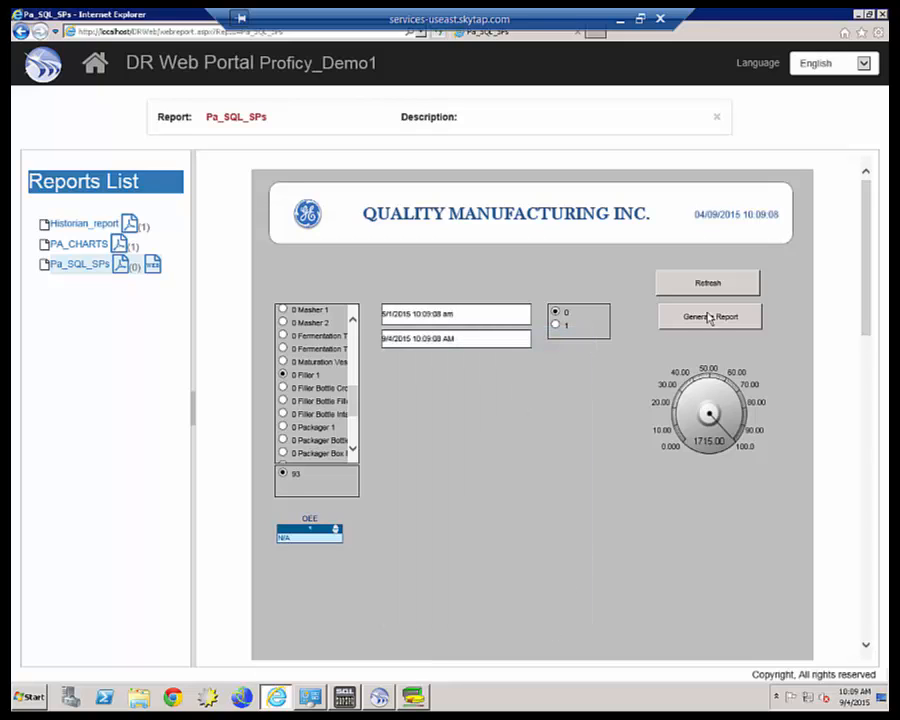
click(708, 285)
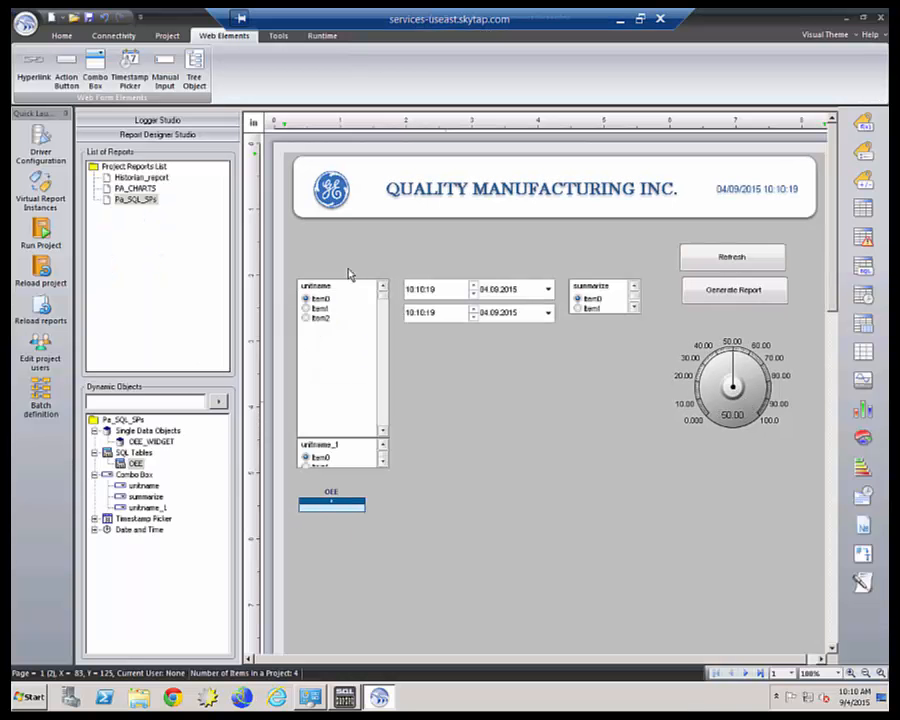
Set the OEE SQL table's database source to pa_example.
double_click(328, 505)
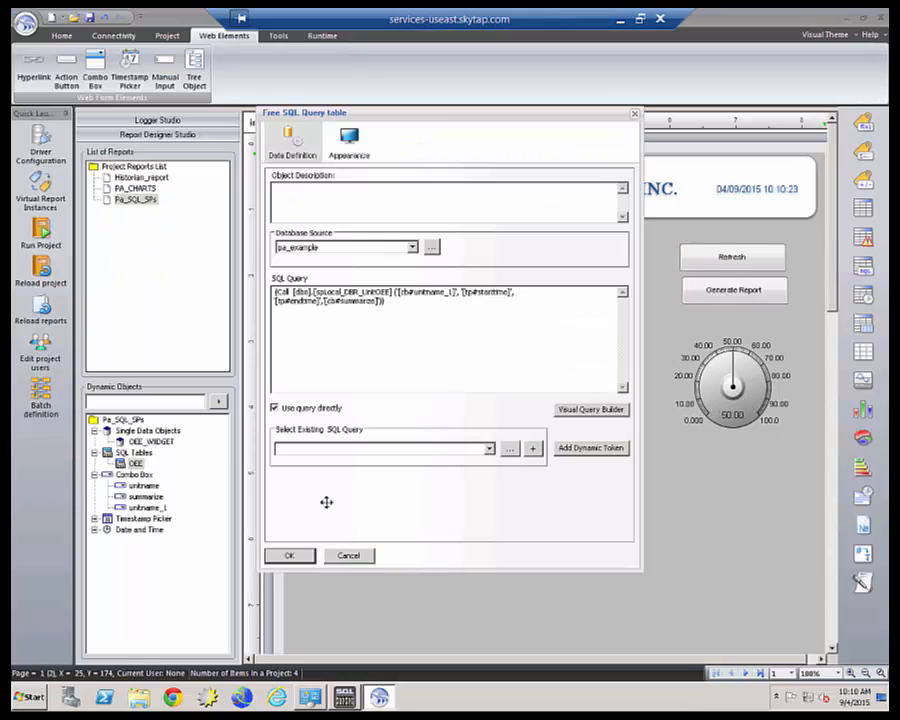
click(412, 247)
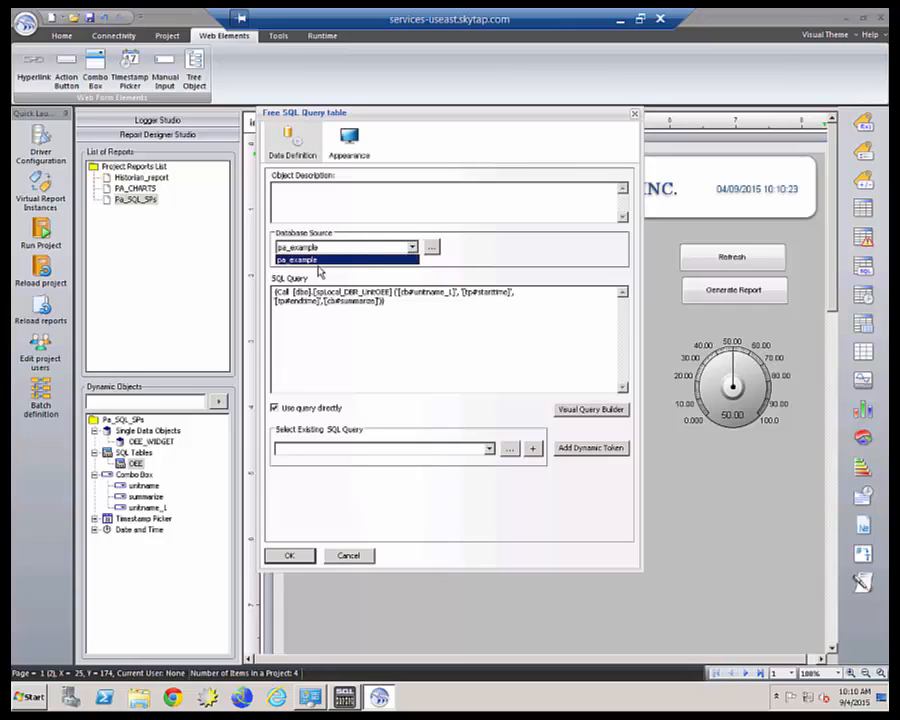
click(307, 259)
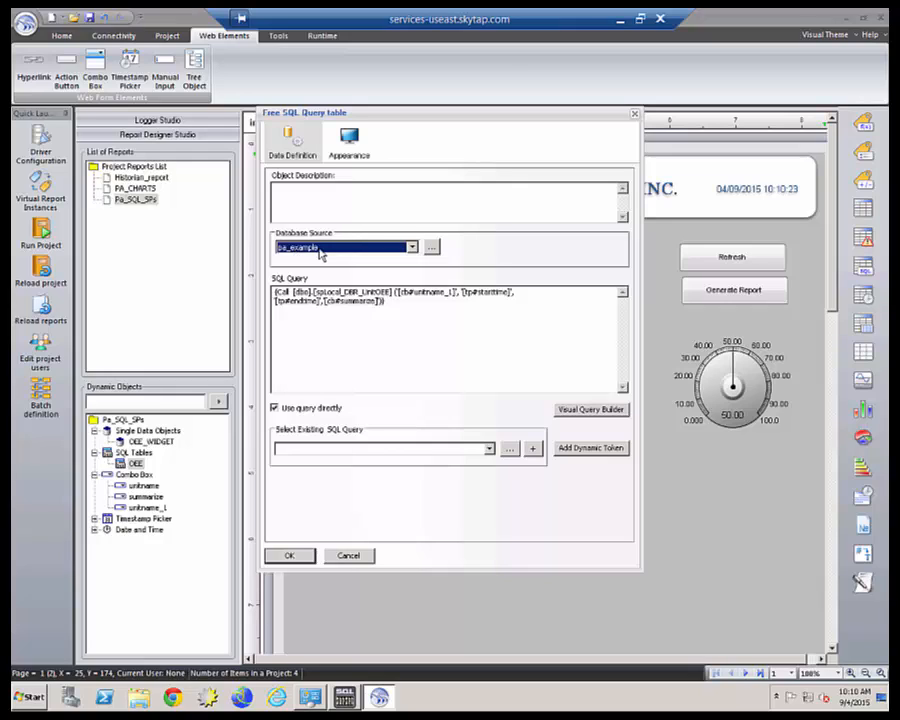
click(291, 555)
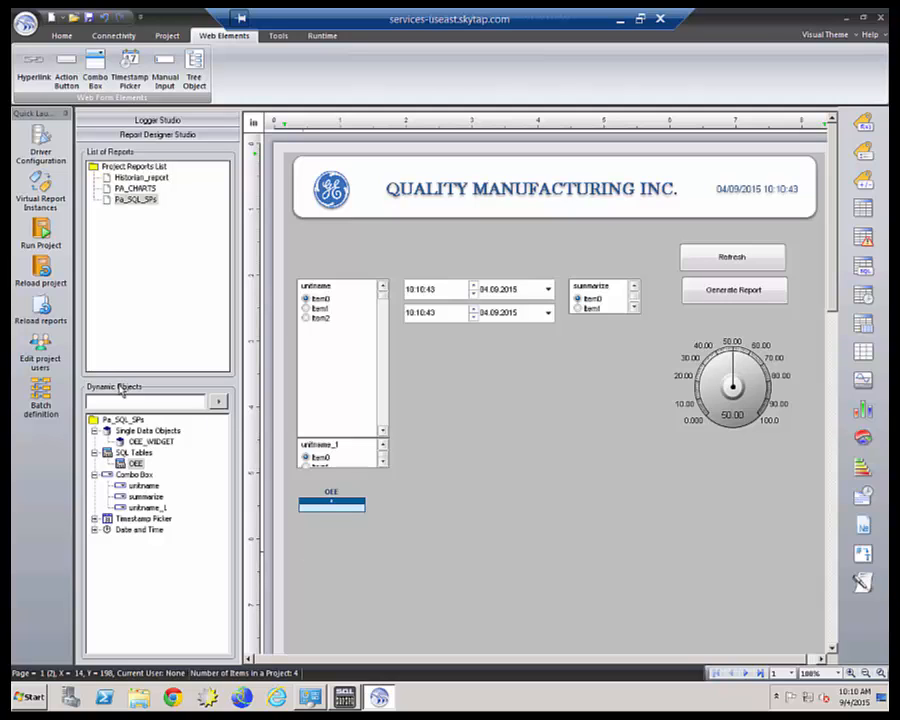
Save and reload the report, then open the project's web portal.
click(40, 305)
click(430, 379)
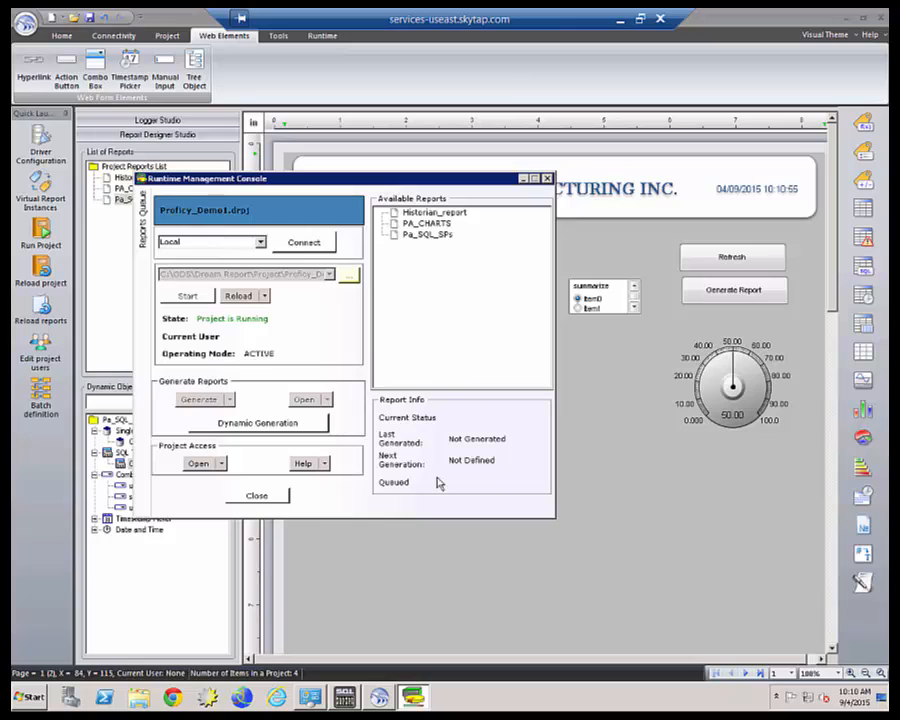
click(198, 463)
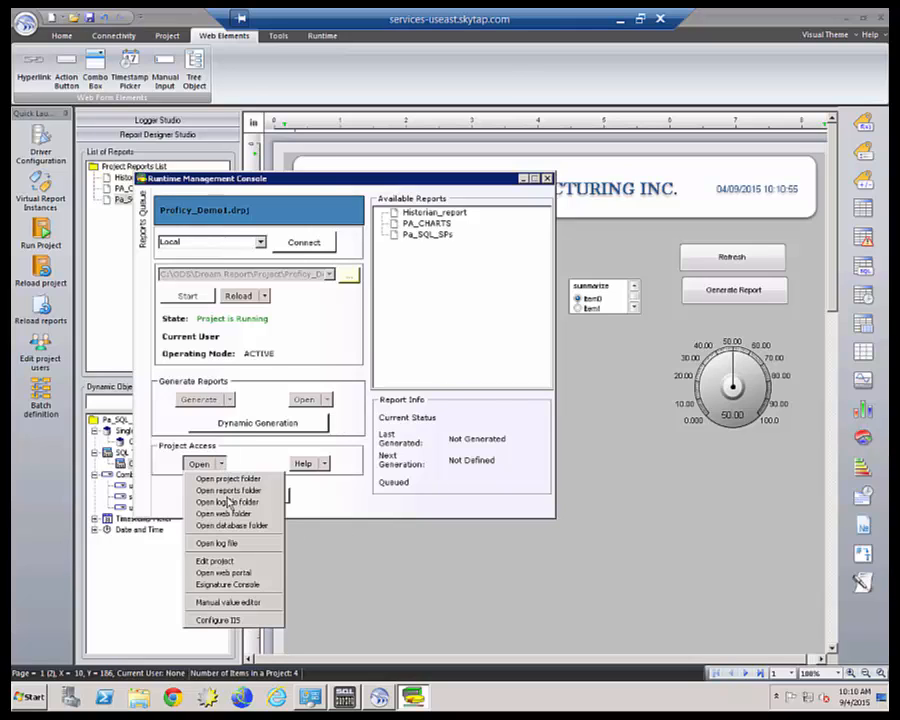
click(230, 573)
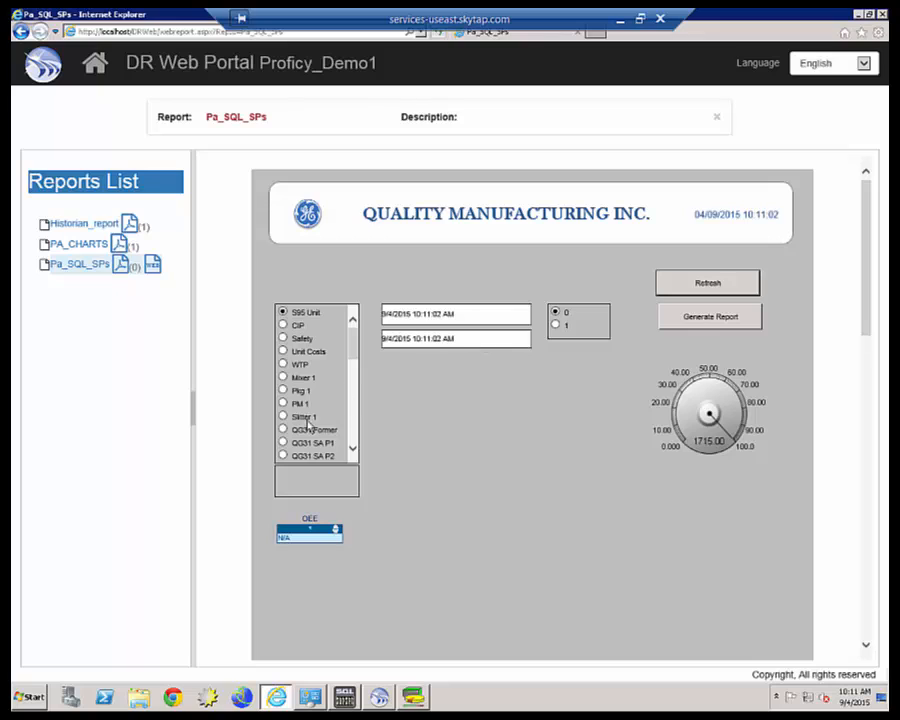
Select the 0 Filler 1 unit for the Pa_SQL_SPs report.
click(351, 441)
click(351, 441)
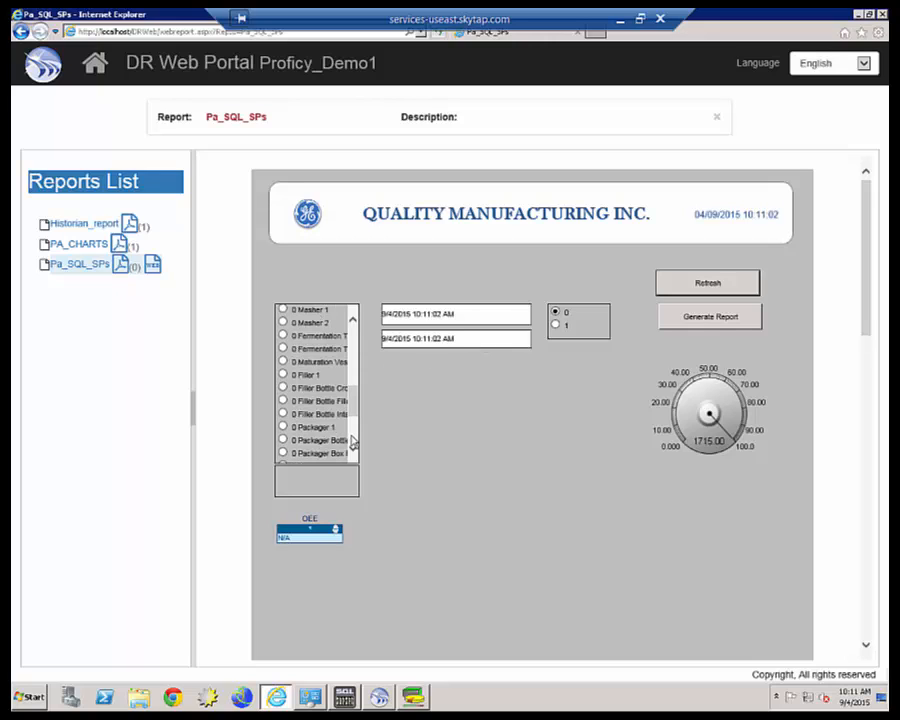
click(283, 374)
Refresh the report from start date 5/1/2015, then close the web portal browser.
click(446, 315)
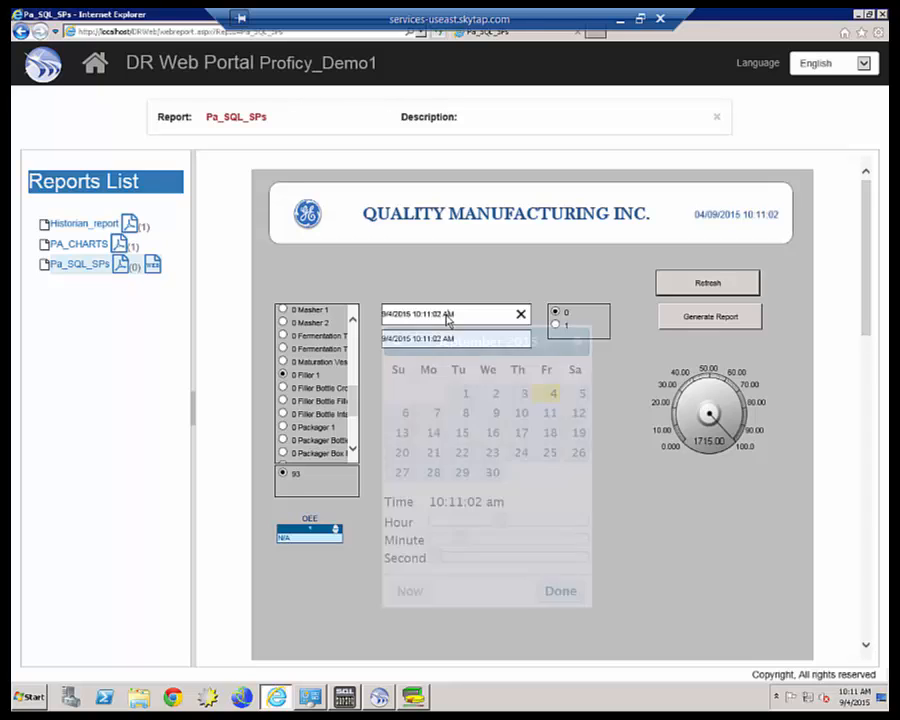
click(397, 342)
click(397, 342)
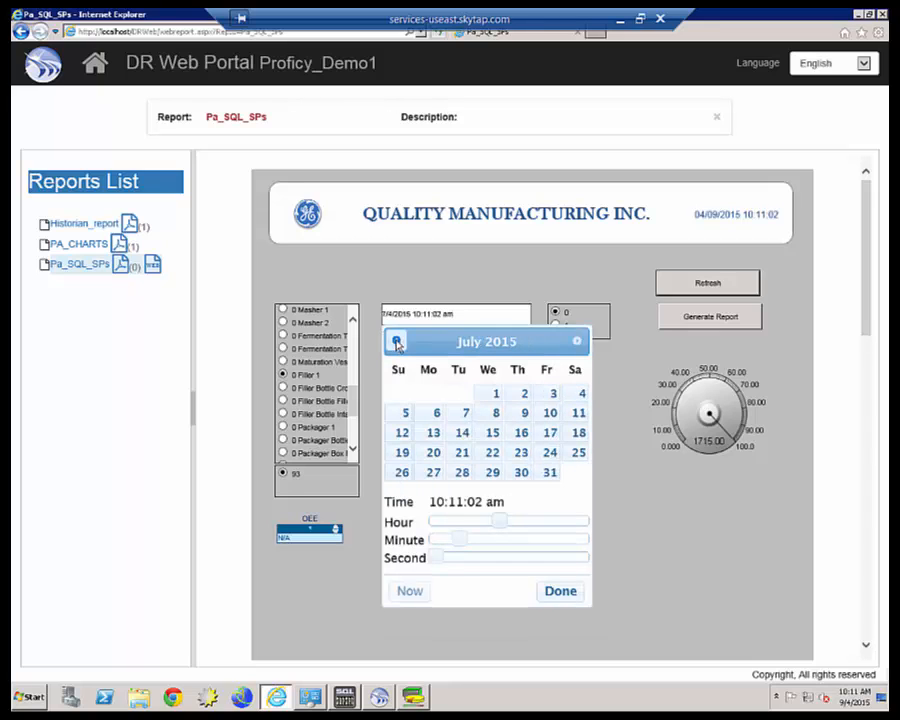
click(397, 342)
click(397, 342)
click(553, 393)
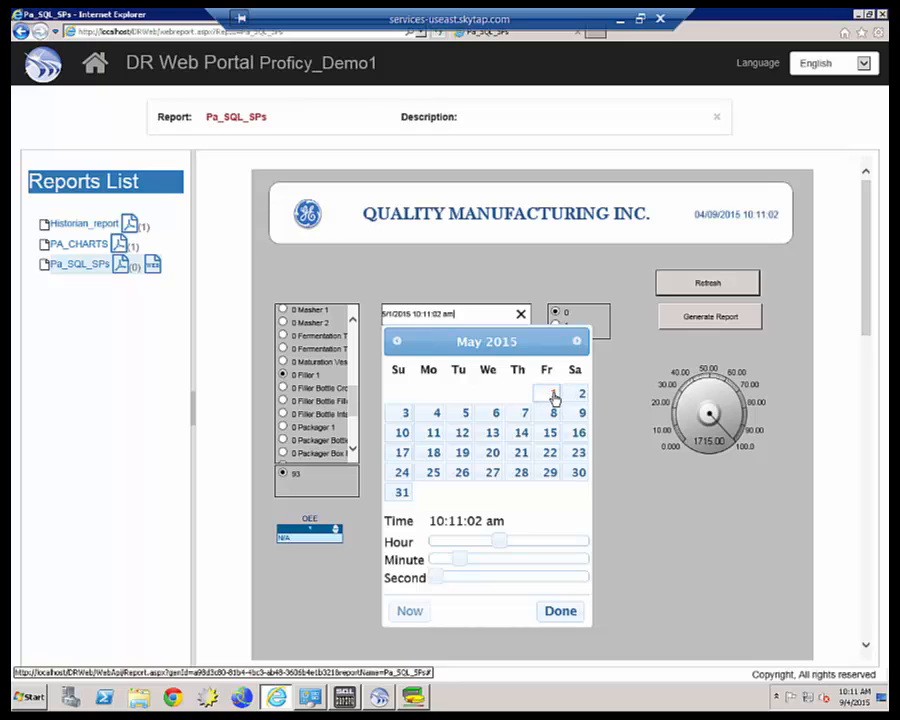
click(566, 612)
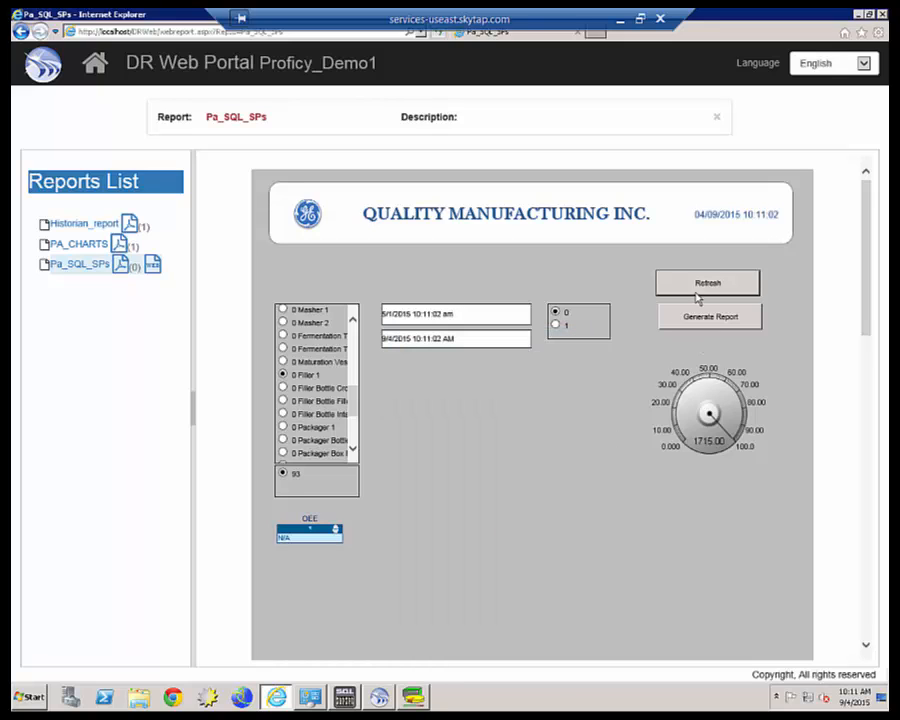
click(696, 287)
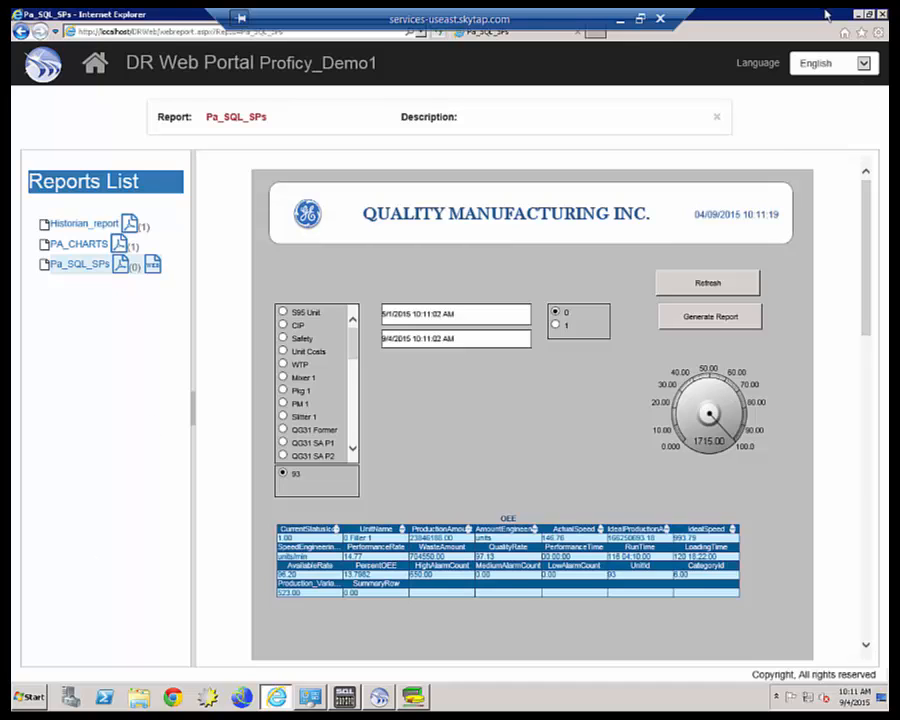
click(882, 15)
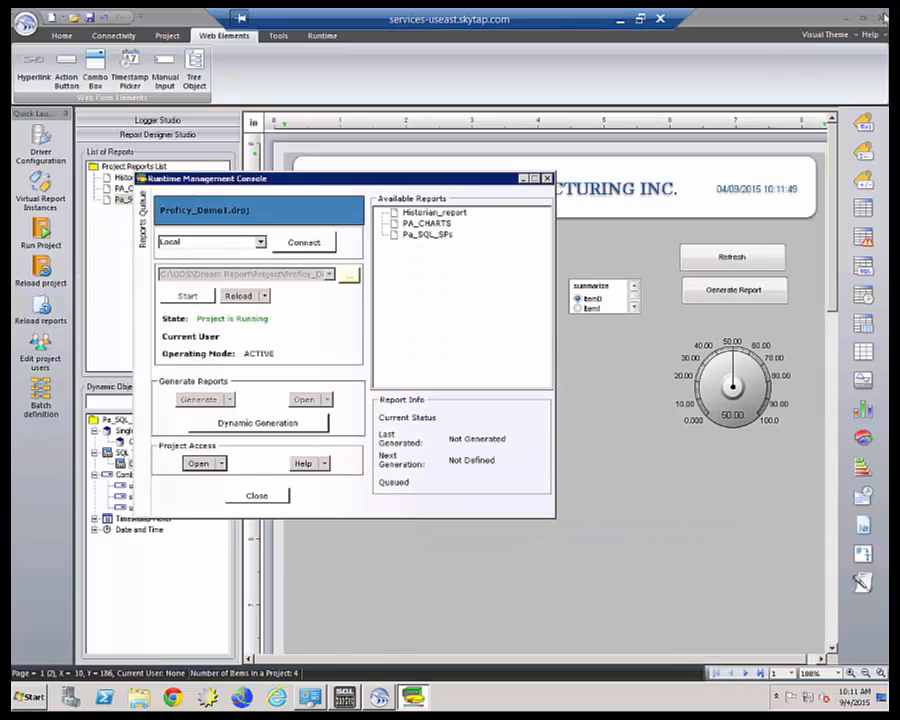